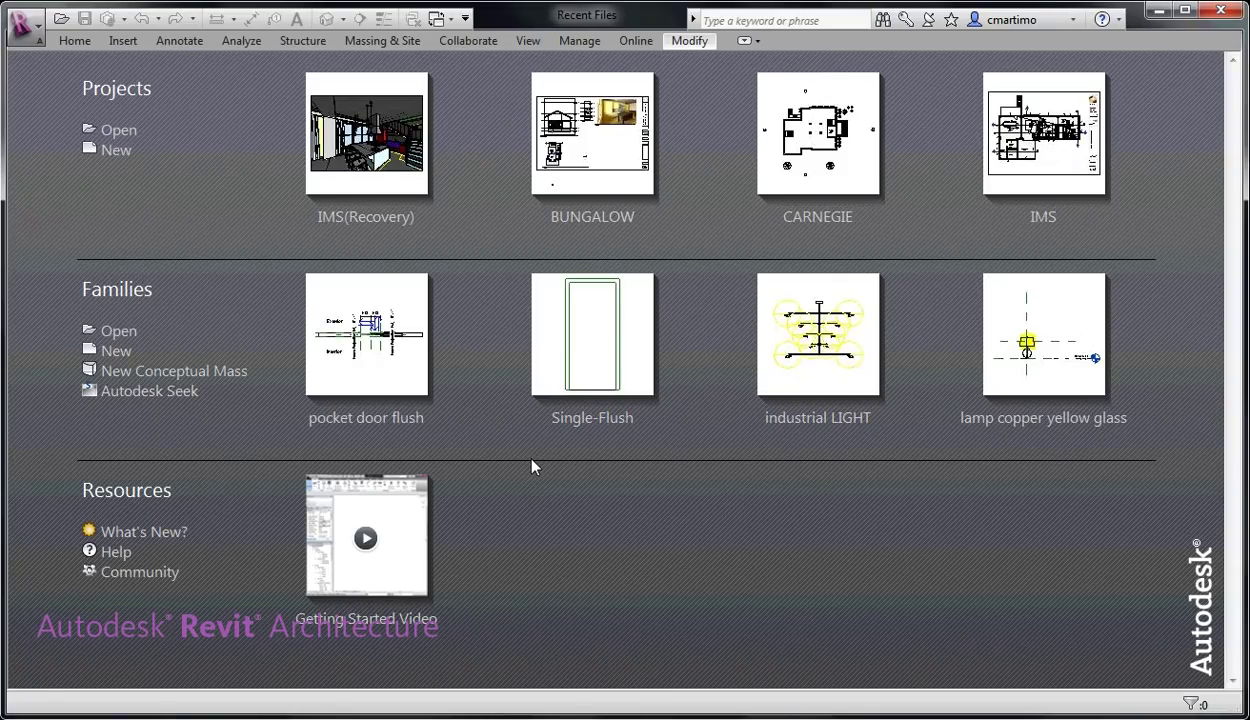
Step: Create a new family from the Generic Model template
click(126, 354)
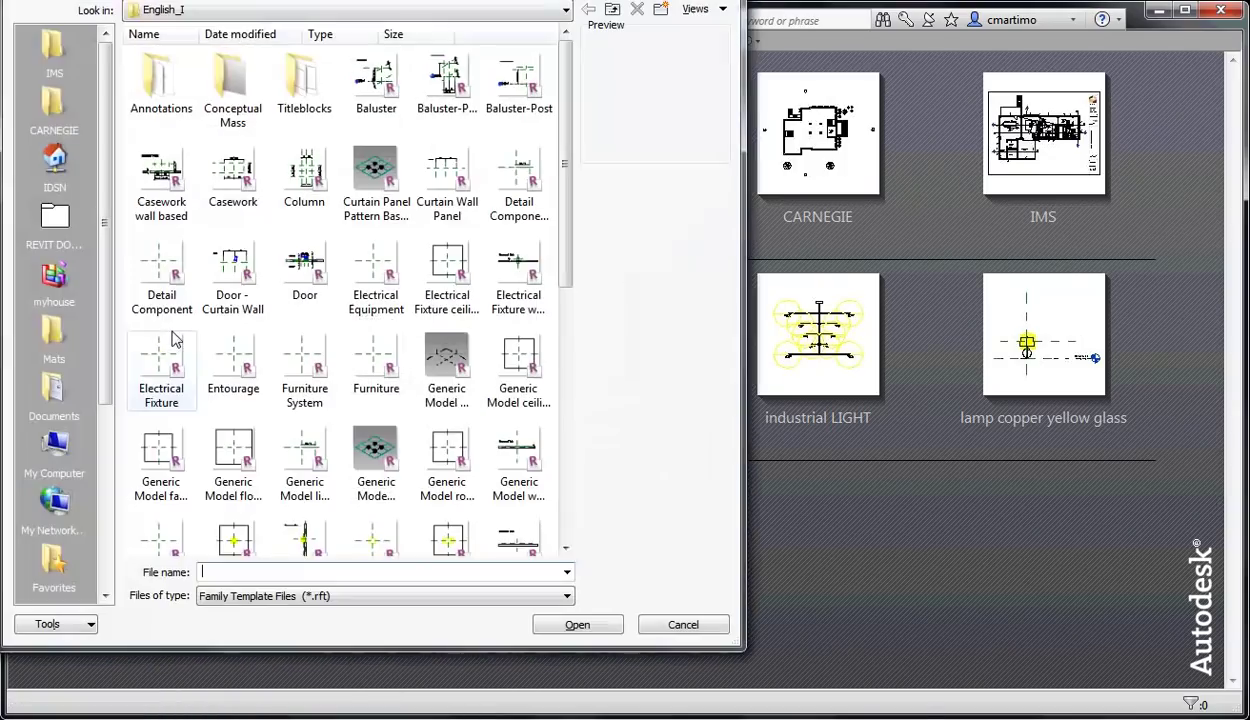
mouse_move(572, 237)
mouse_down()
mouse_move(575, 376)
mouse_move(575, 345)
mouse_up()
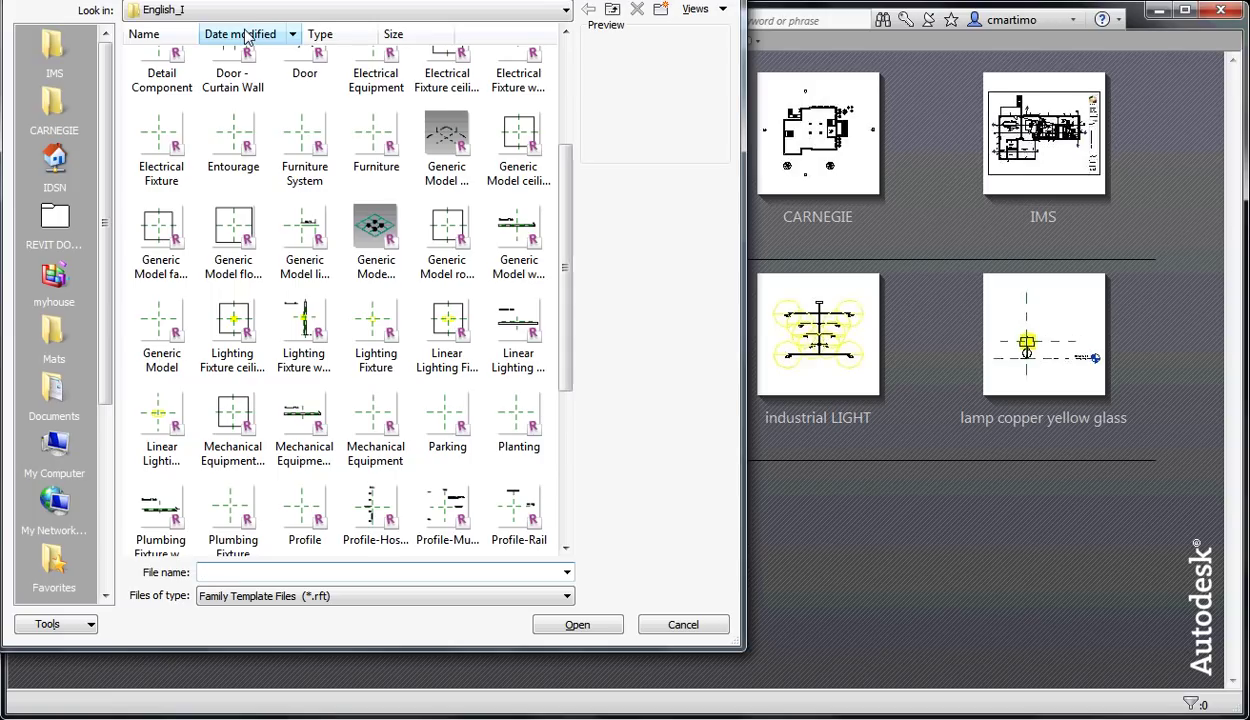
click(162, 330)
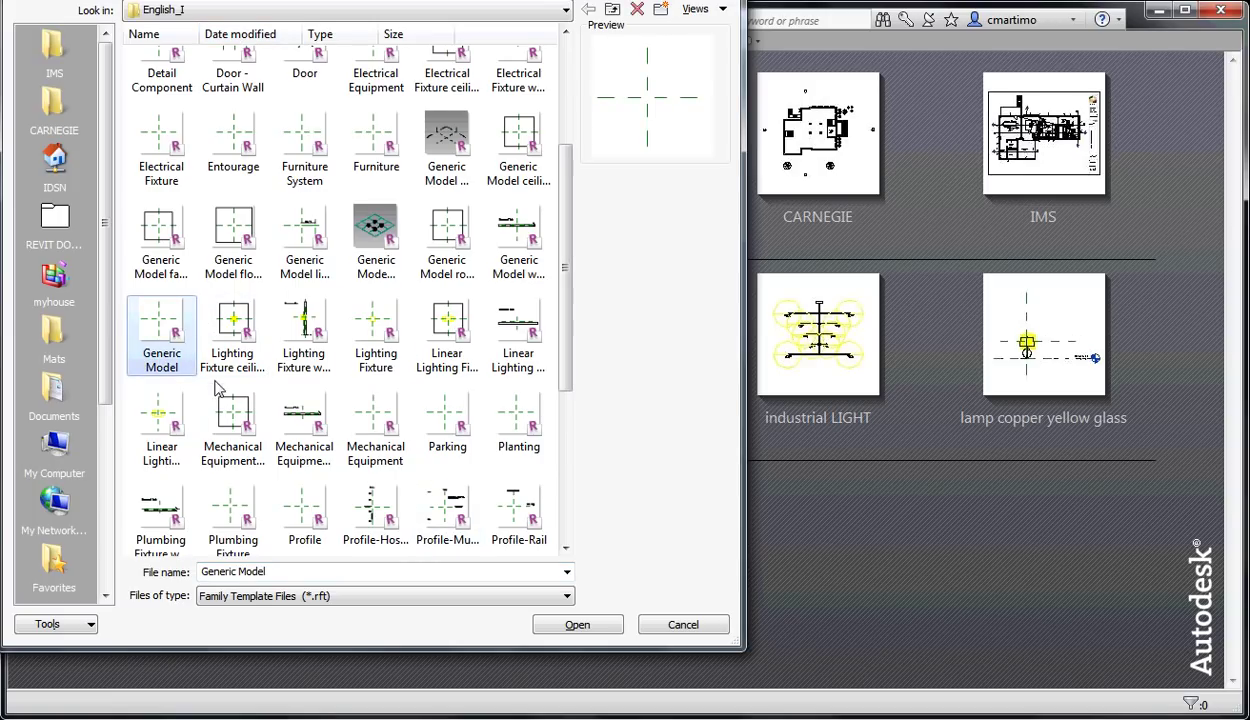
click(563, 622)
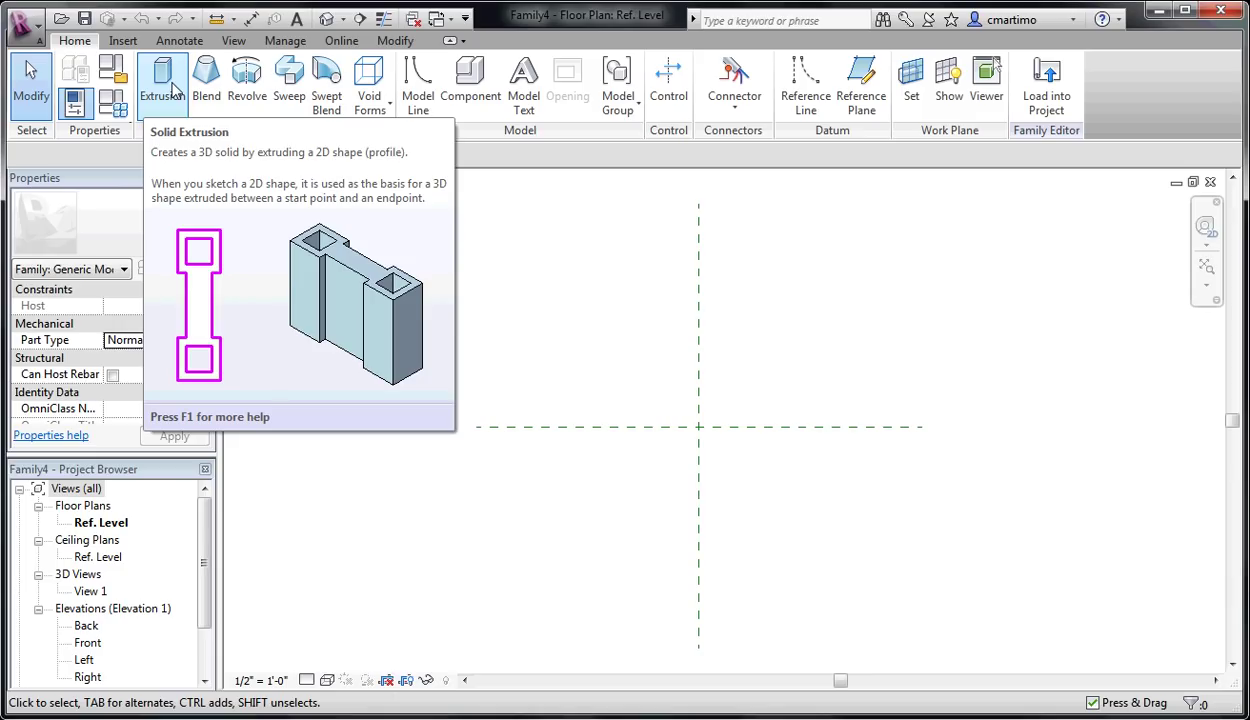
Step: Start a solid extrusion and sketch a rectangle from the reference-plane intersection up and right
click(175, 90)
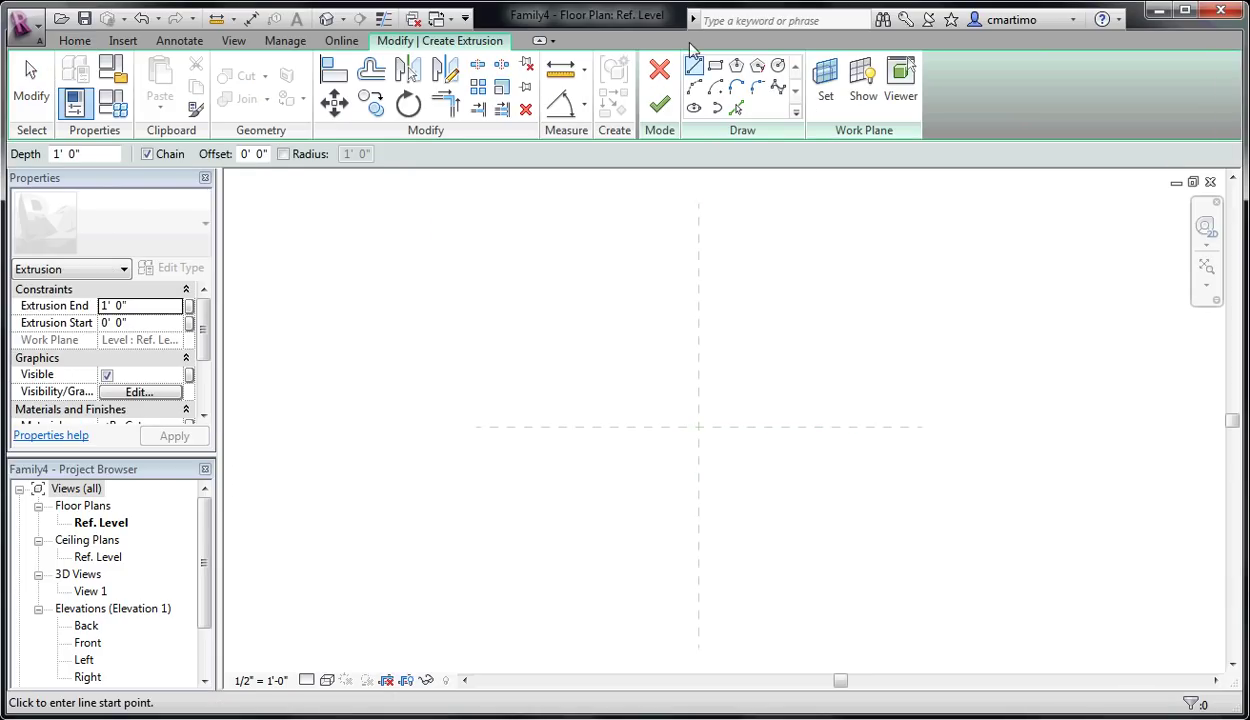
click(715, 66)
click(698, 427)
click(802, 333)
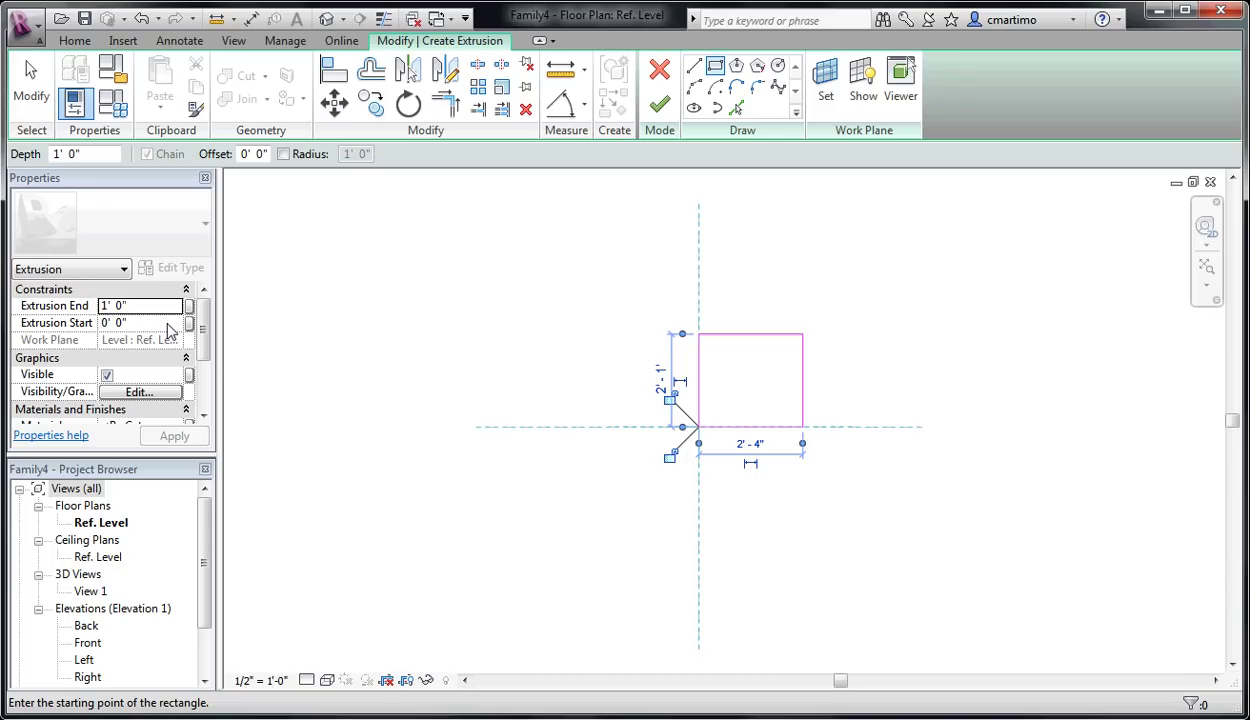
Step: Set the extrusion start to 34.5" and end to 3' and apply
click(159, 323)
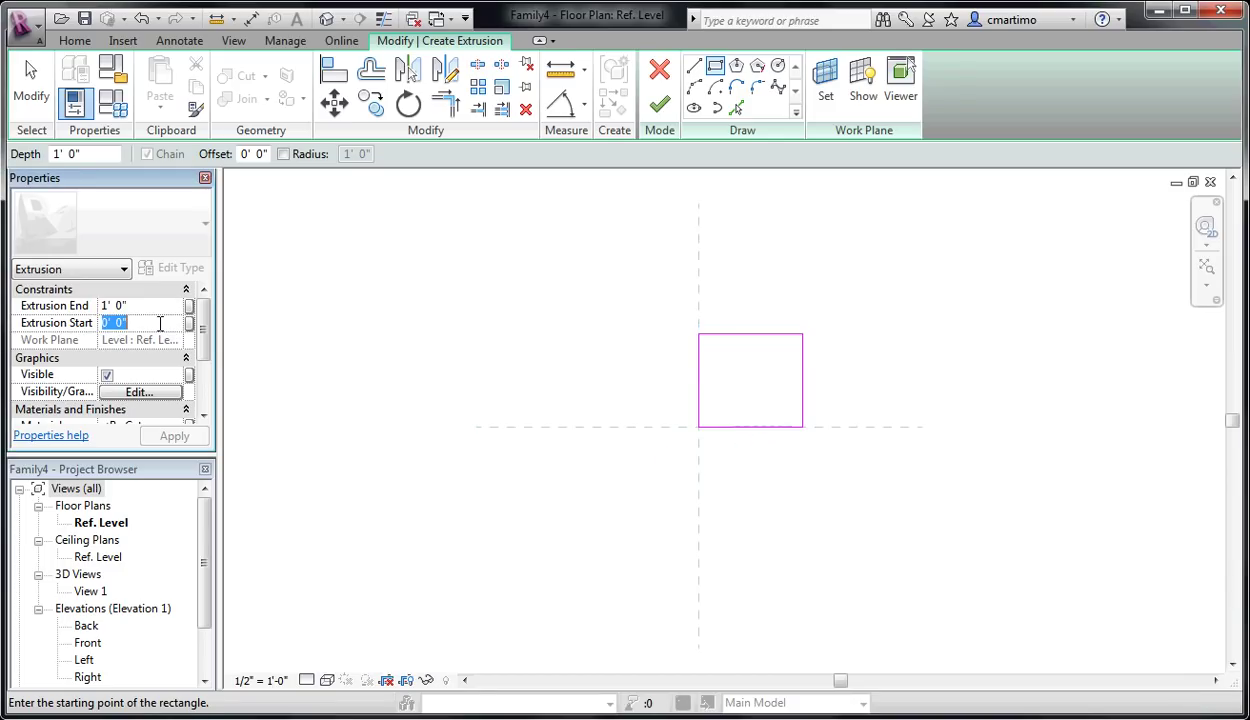
text(34.5")
key(Return)
click(152, 306)
text(3)
click(174, 436)
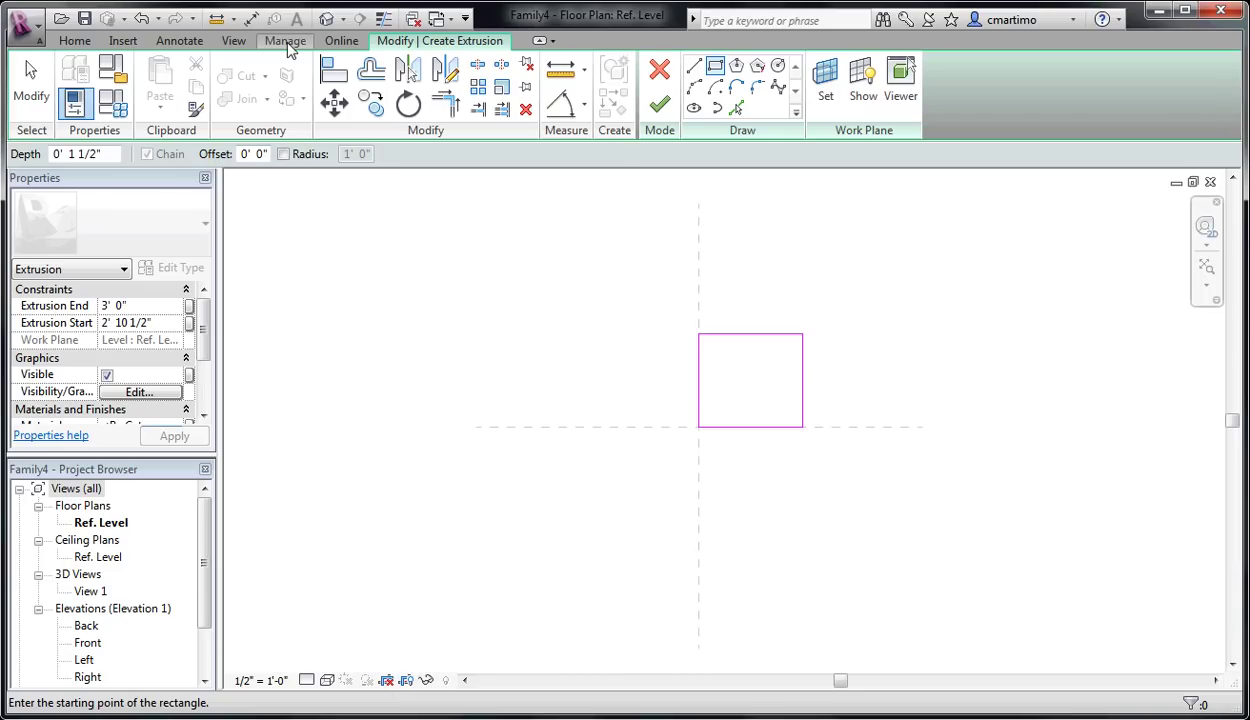
click(286, 41)
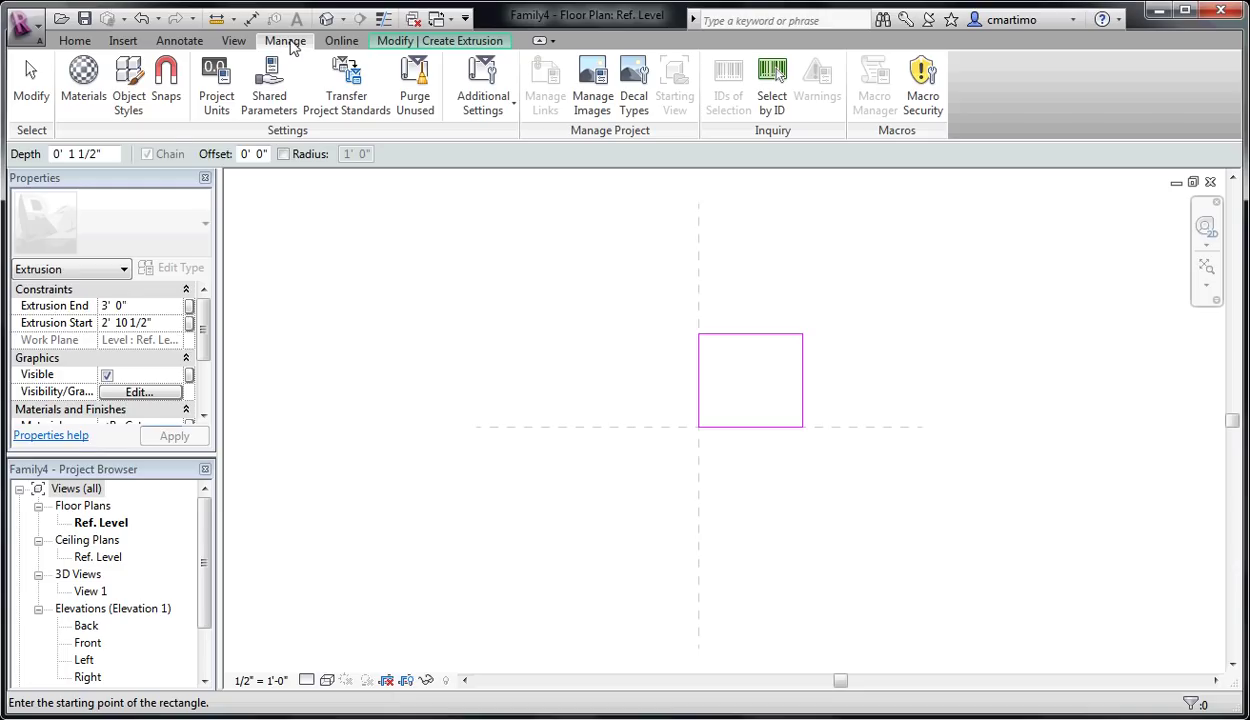
Step: Change the project length units format to Fractional inches
click(203, 108)
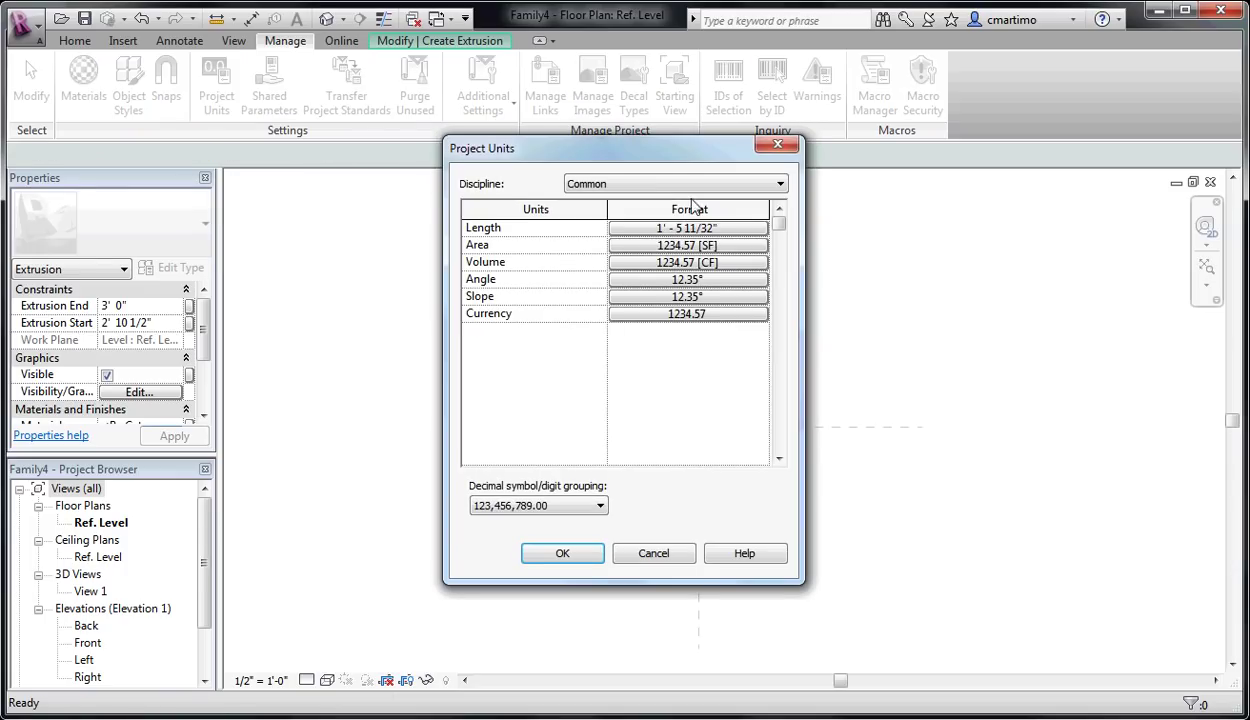
click(672, 230)
click(764, 262)
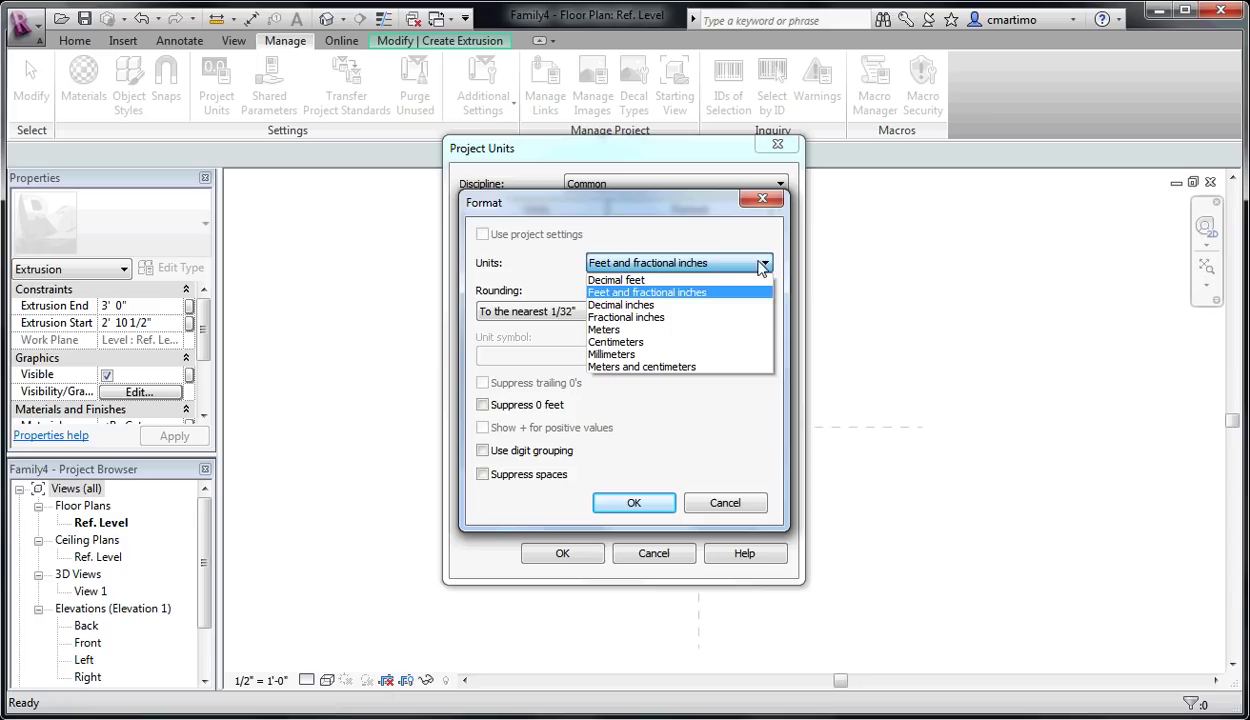
click(678, 317)
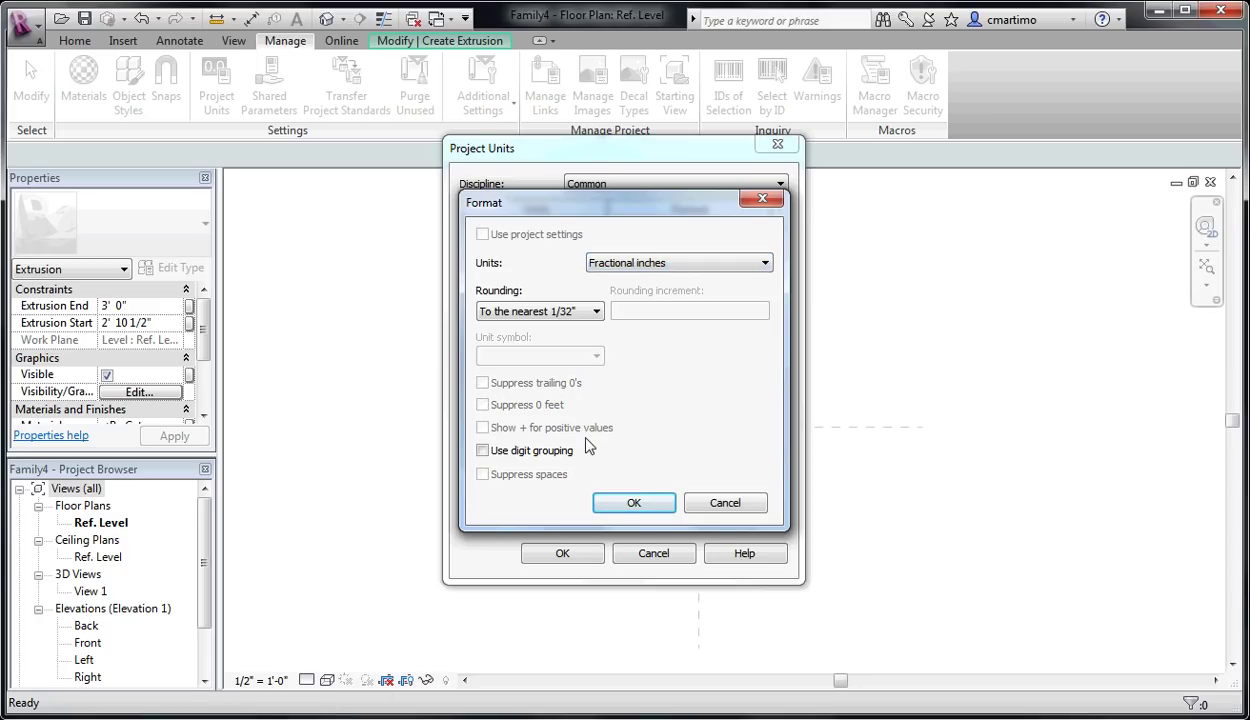
click(659, 503)
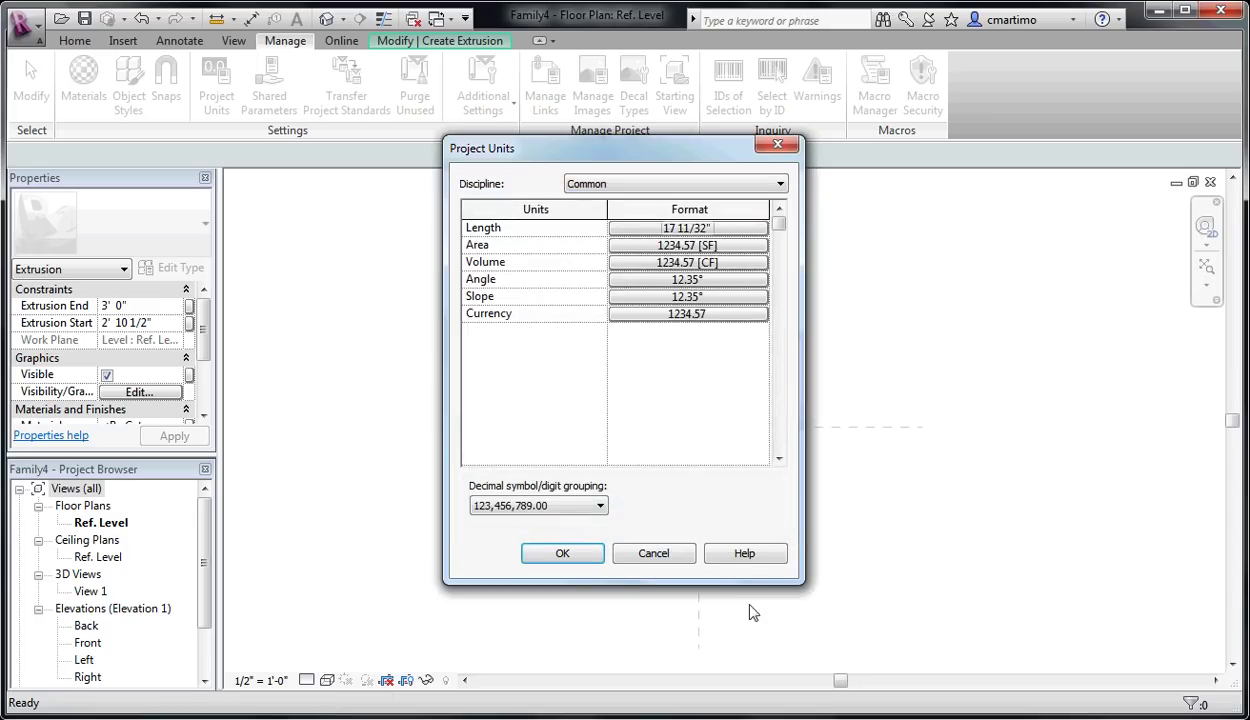
click(565, 553)
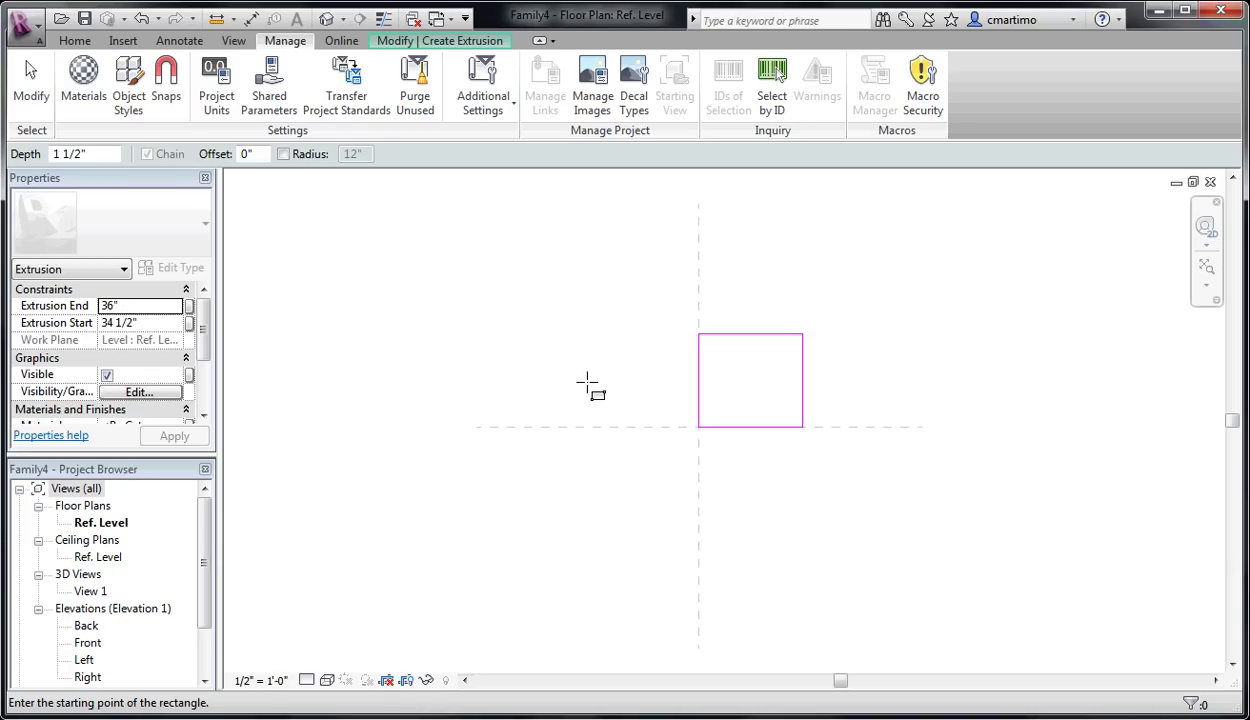
Step: Return to the extrusion sketch and finish it to create the thin slab
click(462, 41)
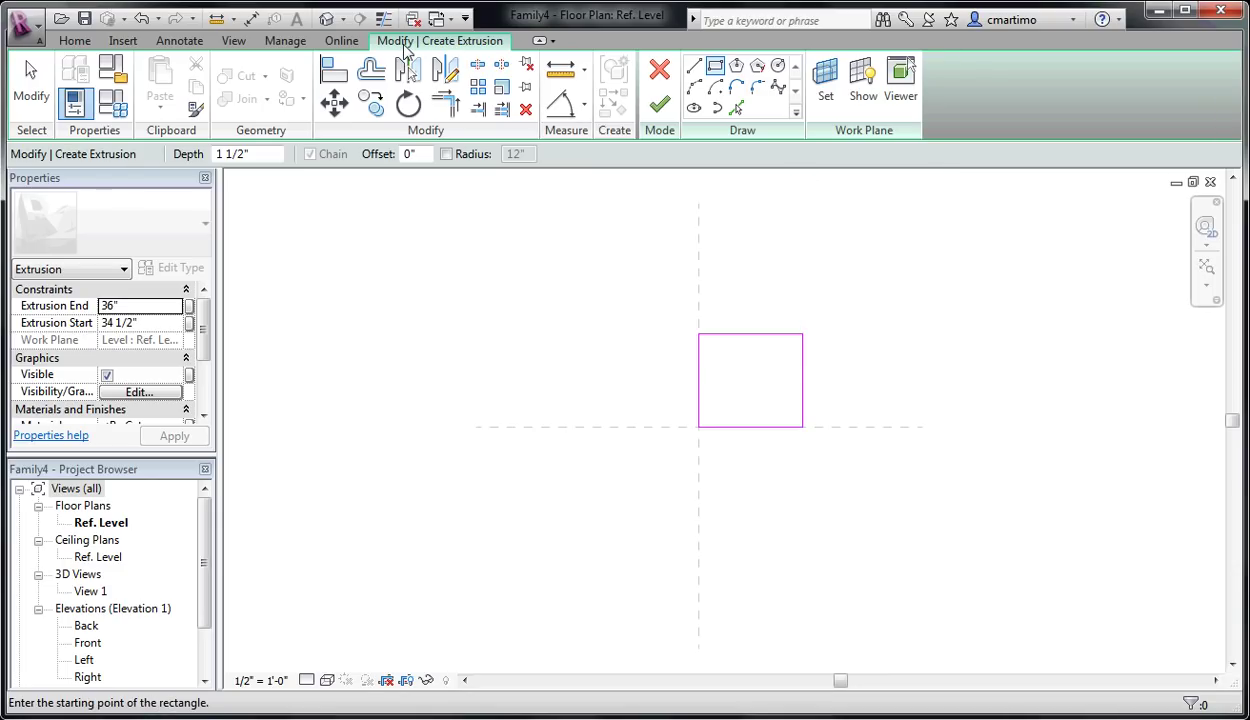
scroll(415, 46, up, 6)
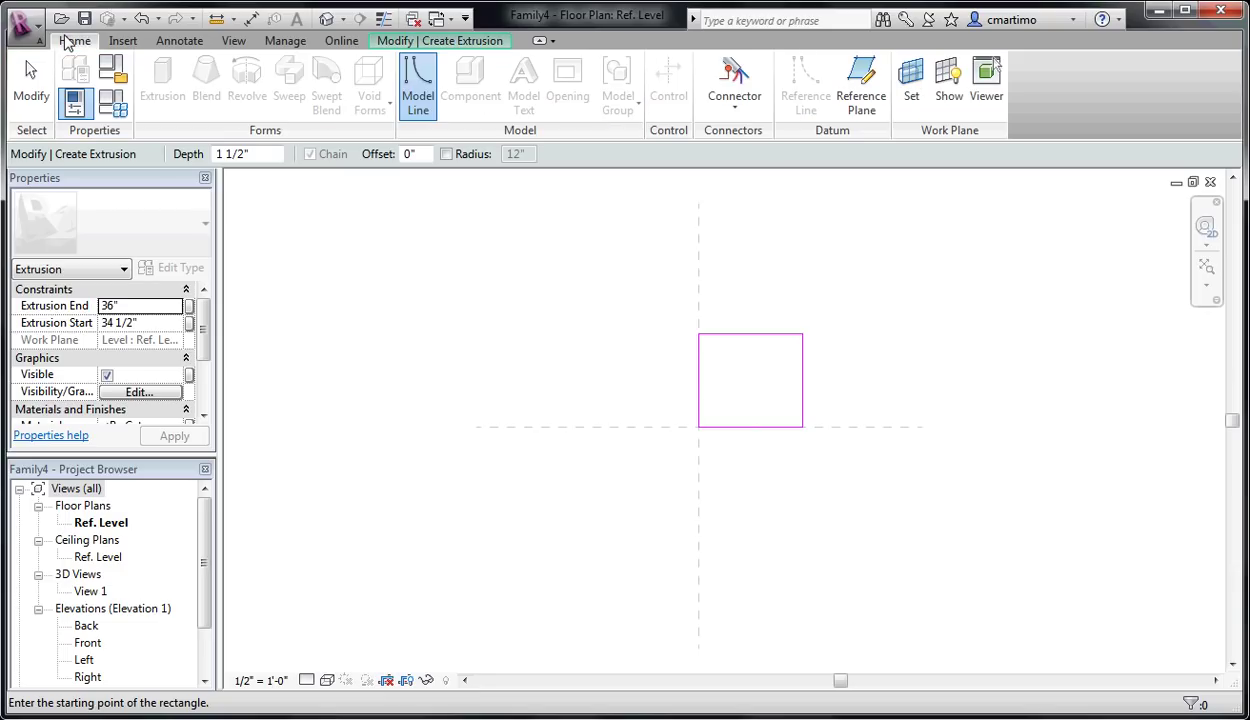
click(432, 42)
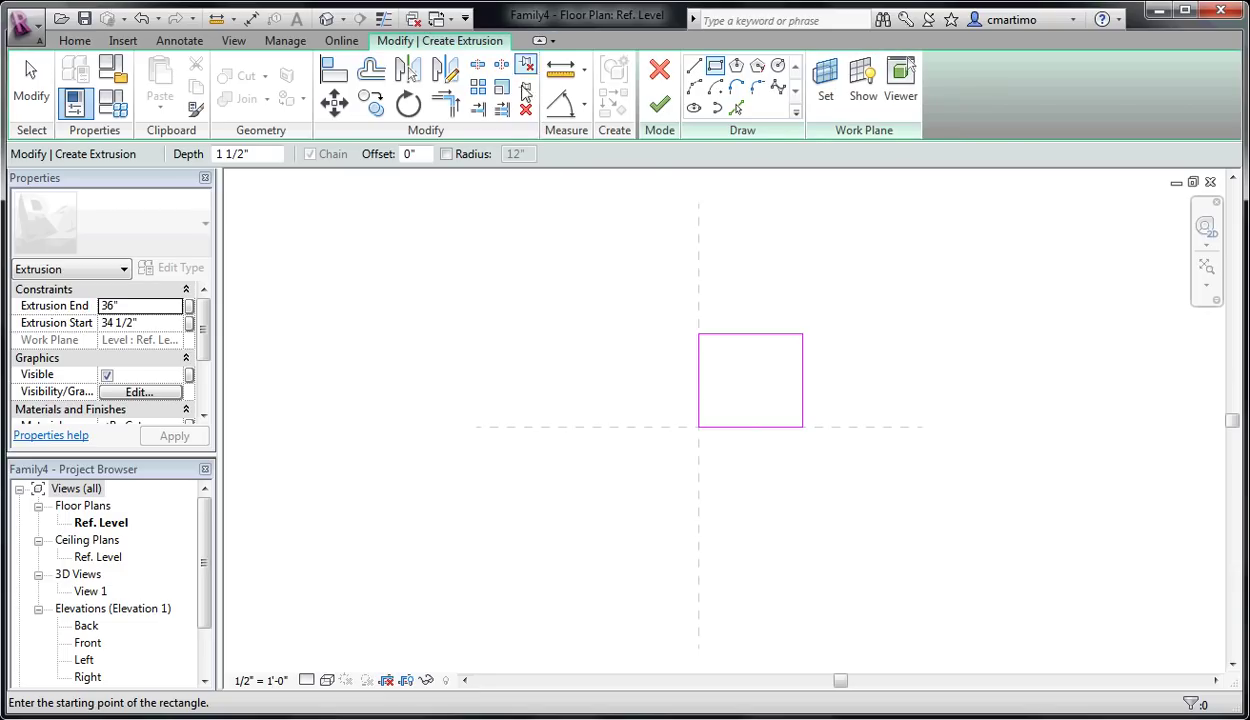
click(664, 105)
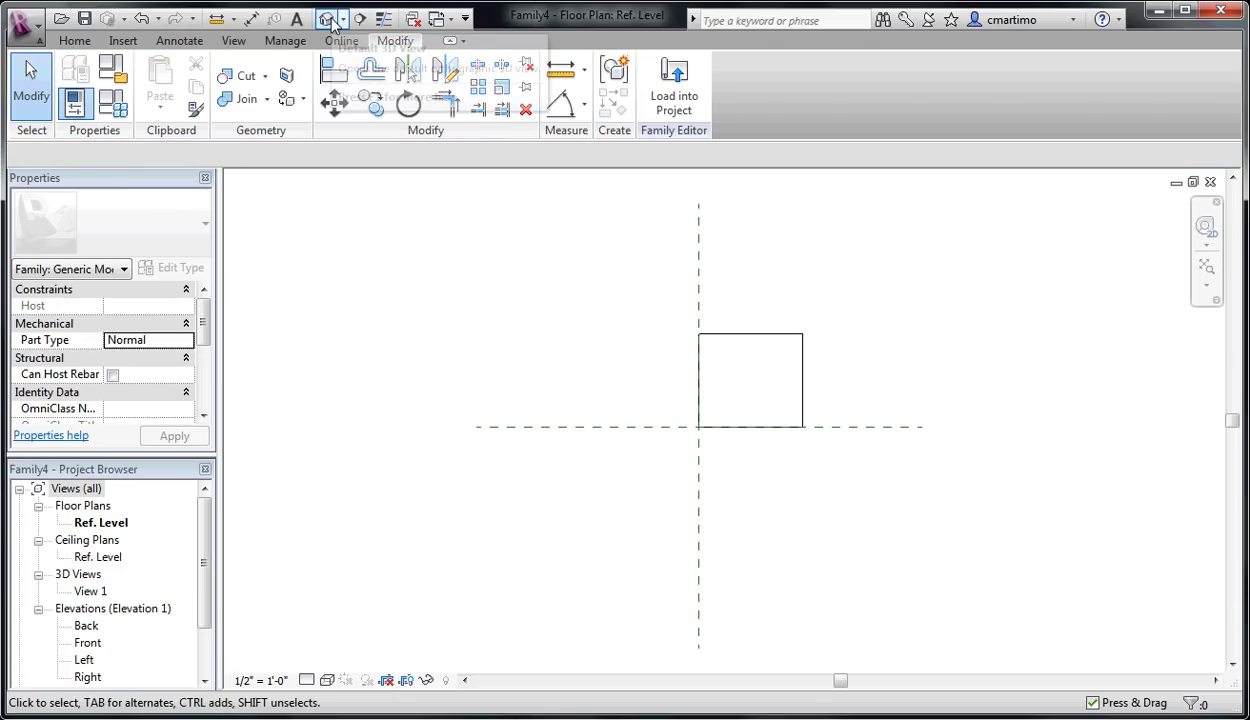
Step: Open the default 3D view and frame the slab
click(333, 22)
middle_drag(349, 310, 519, 379)
scroll(510, 372, down, 2)
scroll(510, 372, down, 4)
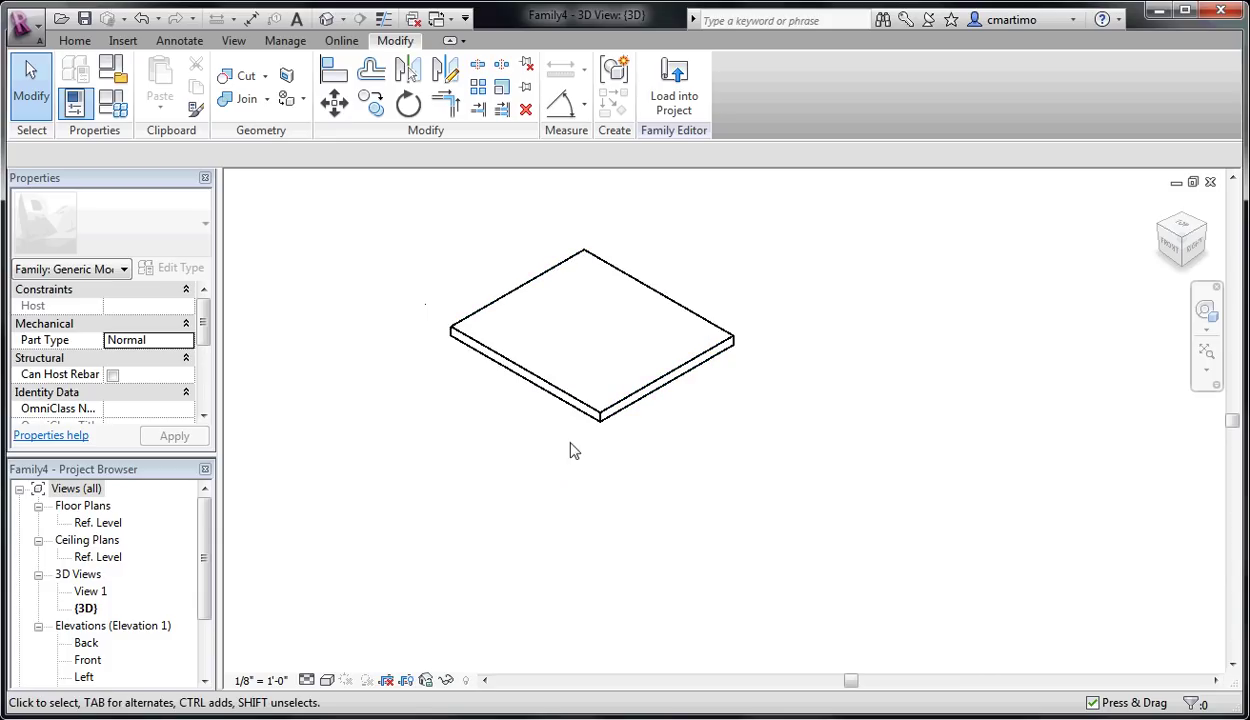
Step: On the Ref. Level plan, sketch a star-shaped extrusion outline closed with an arc
double_click(96, 522)
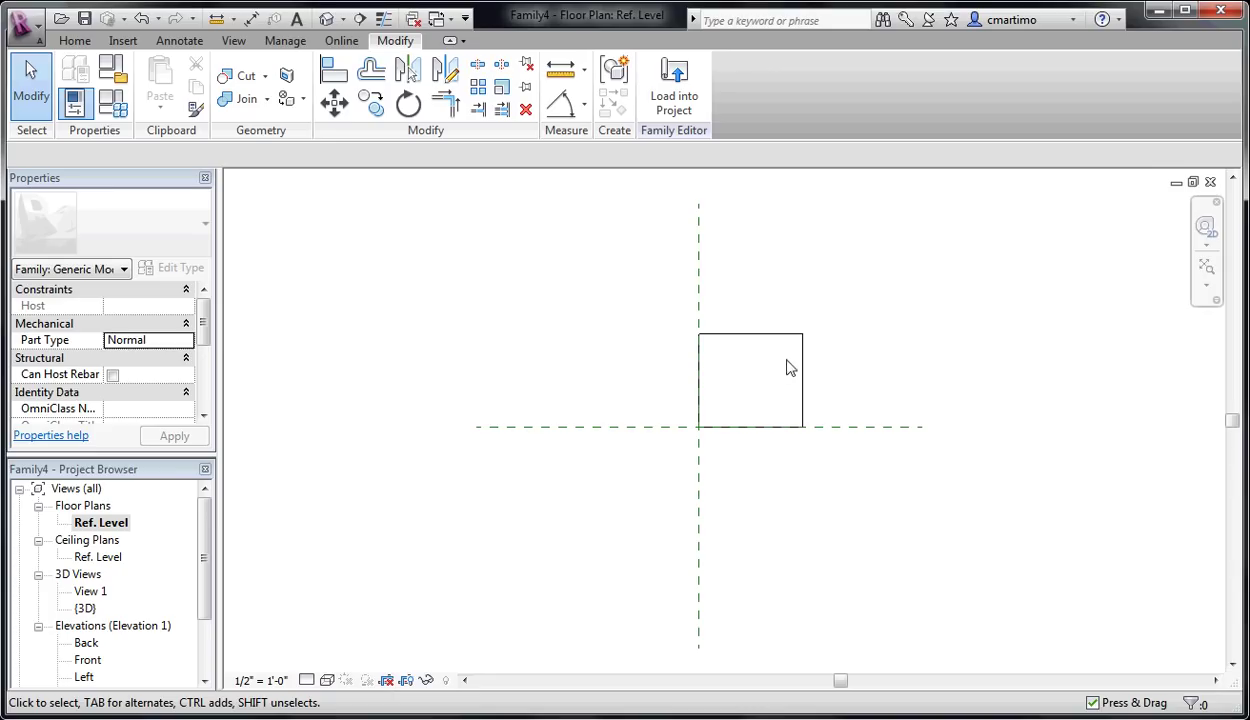
middle_drag(776, 371, 552, 466)
scroll(477, 524, up, 3)
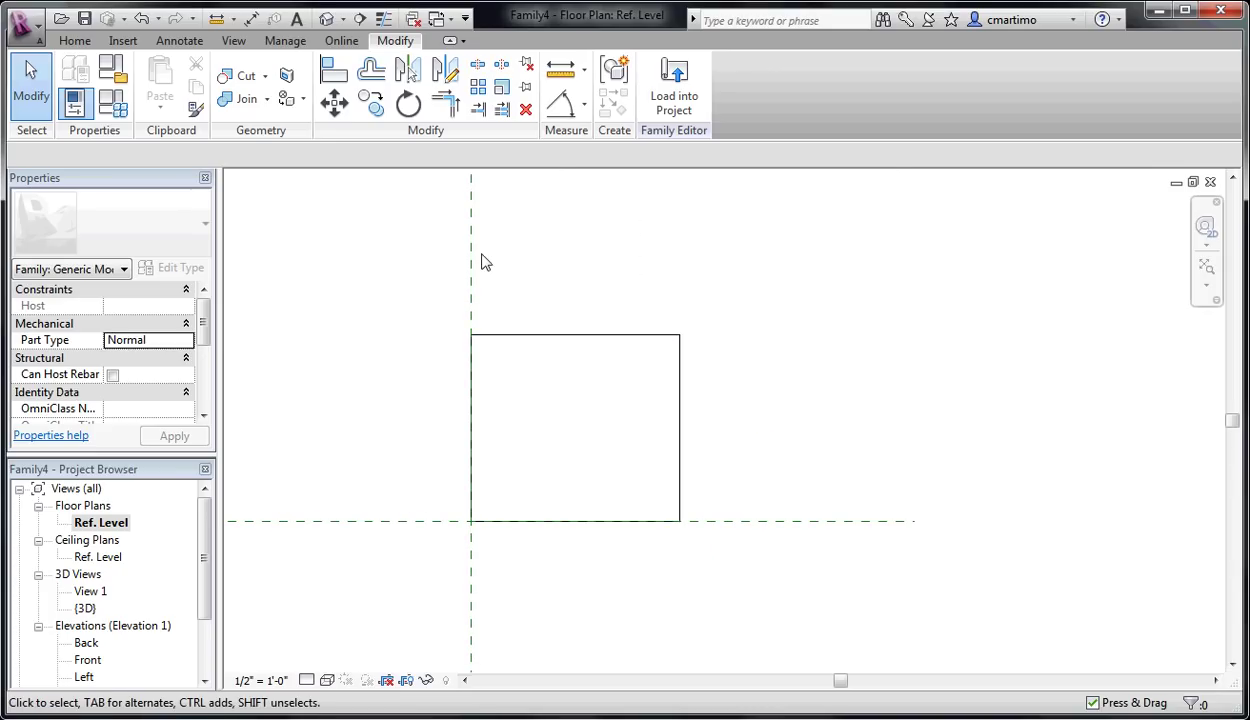
click(78, 41)
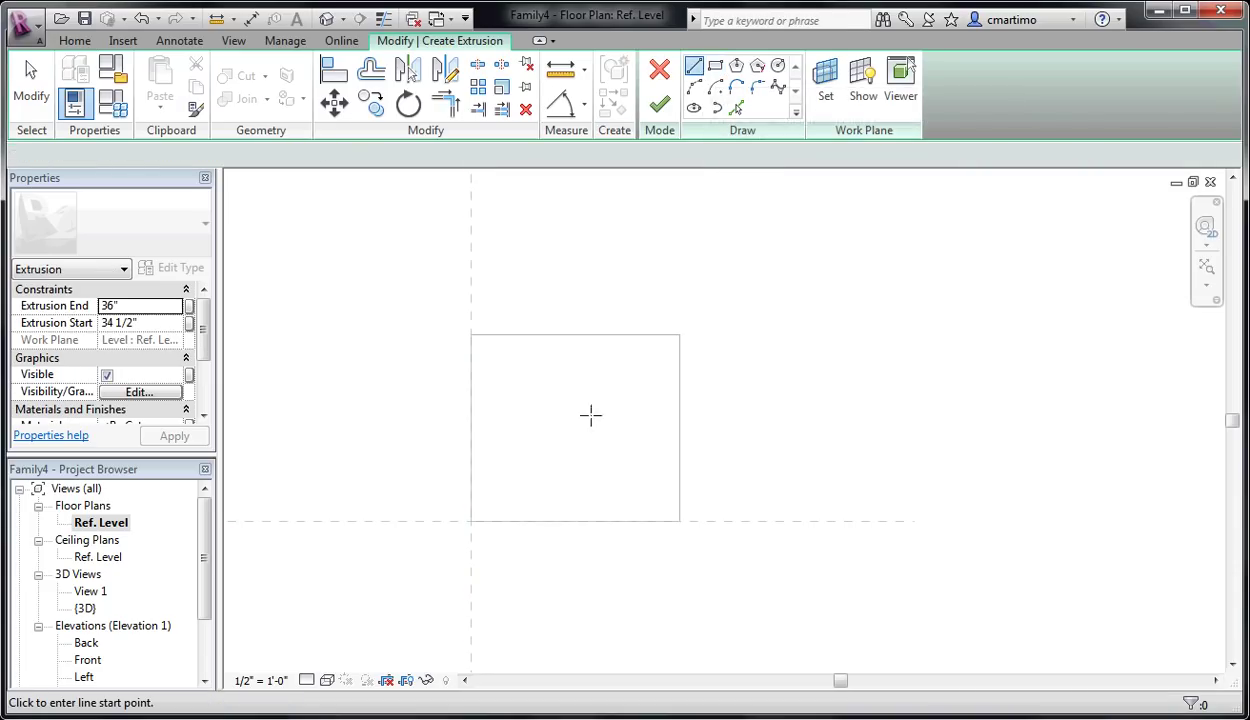
click(536, 441)
click(536, 352)
click(581, 430)
click(633, 378)
click(610, 441)
click(620, 503)
click(550, 483)
click(487, 503)
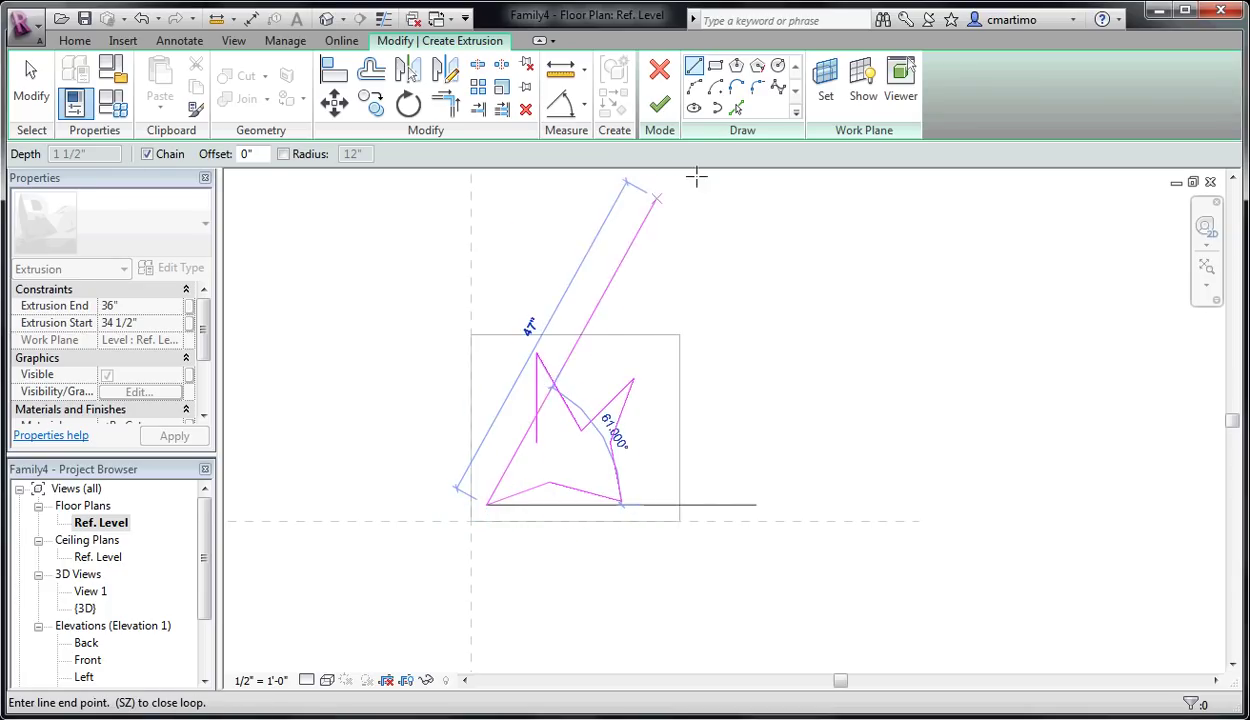
click(537, 445)
click(478, 450)
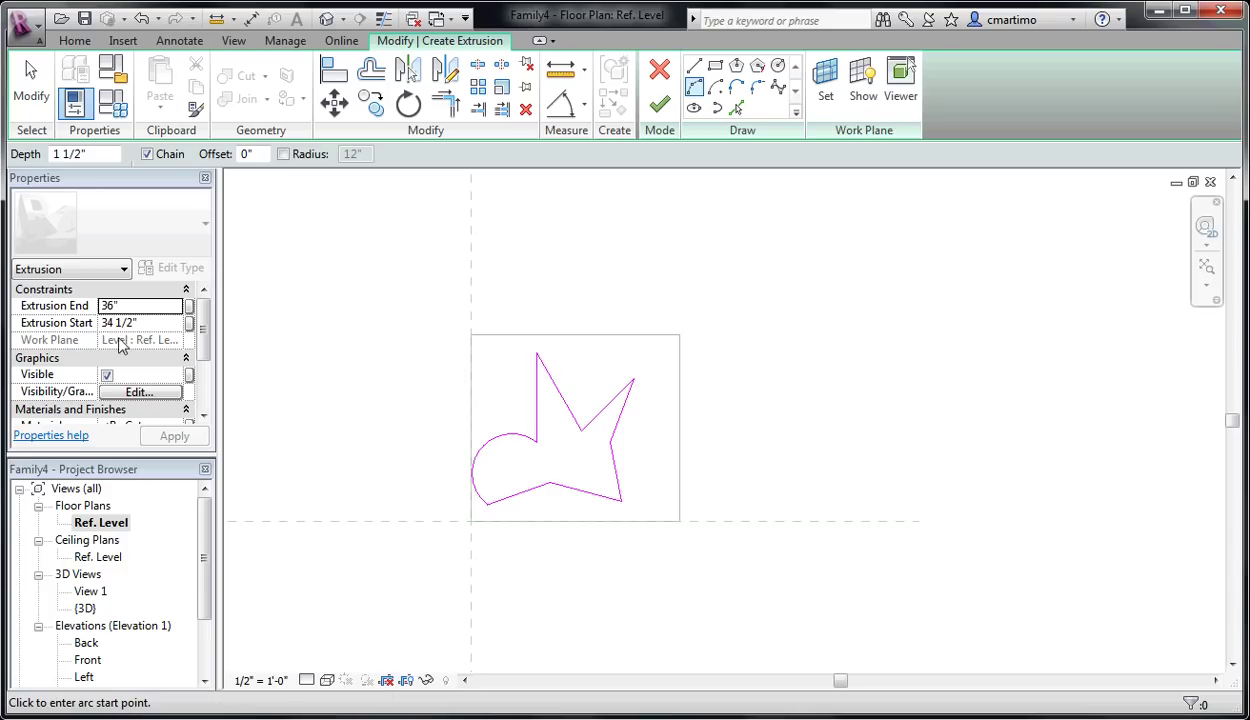
Step: Extrude the star outline from 0" to 34 1/2", finish it, and view it in 3D
click(160, 322)
text(0)
click(155, 305)
text(34.5)
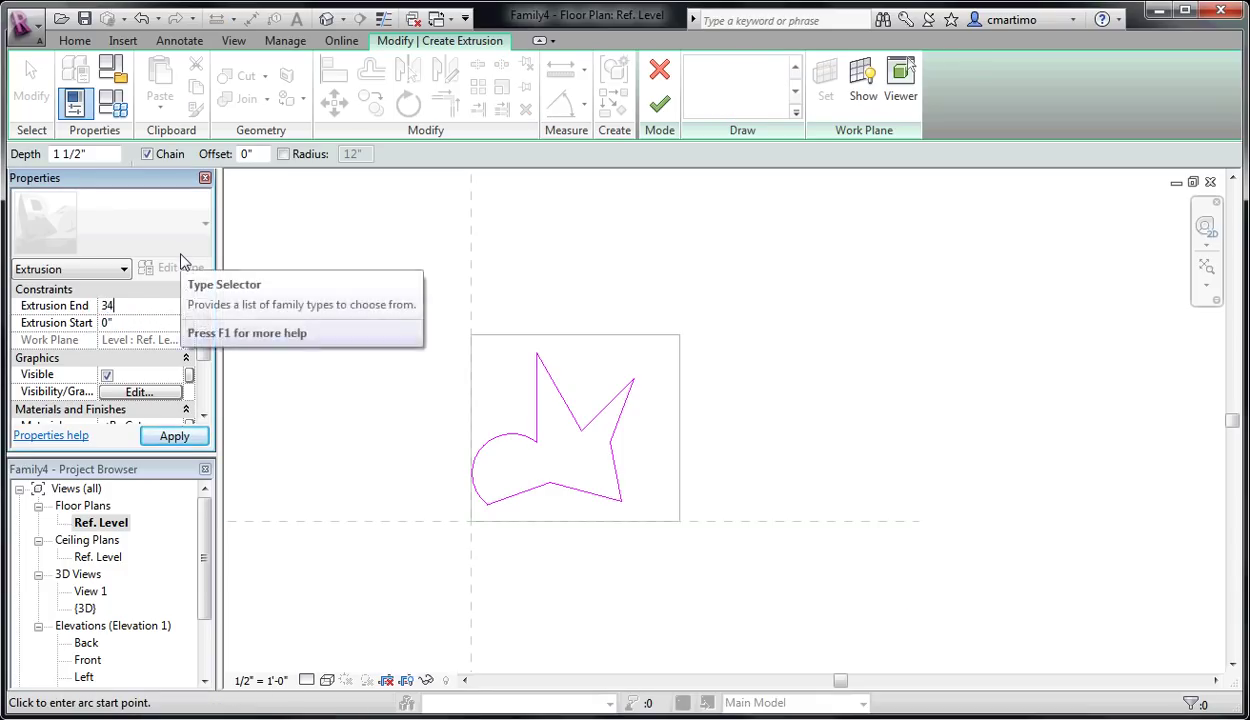
click(174, 436)
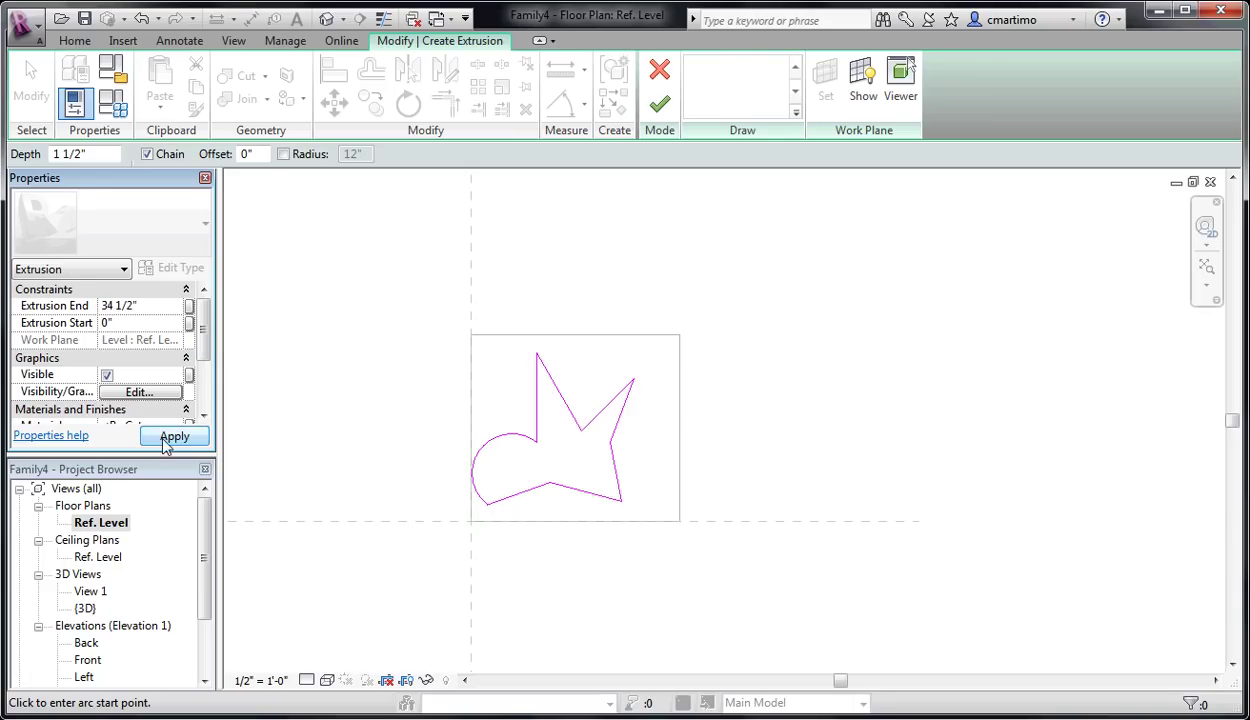
click(663, 108)
click(770, 374)
click(218, 20)
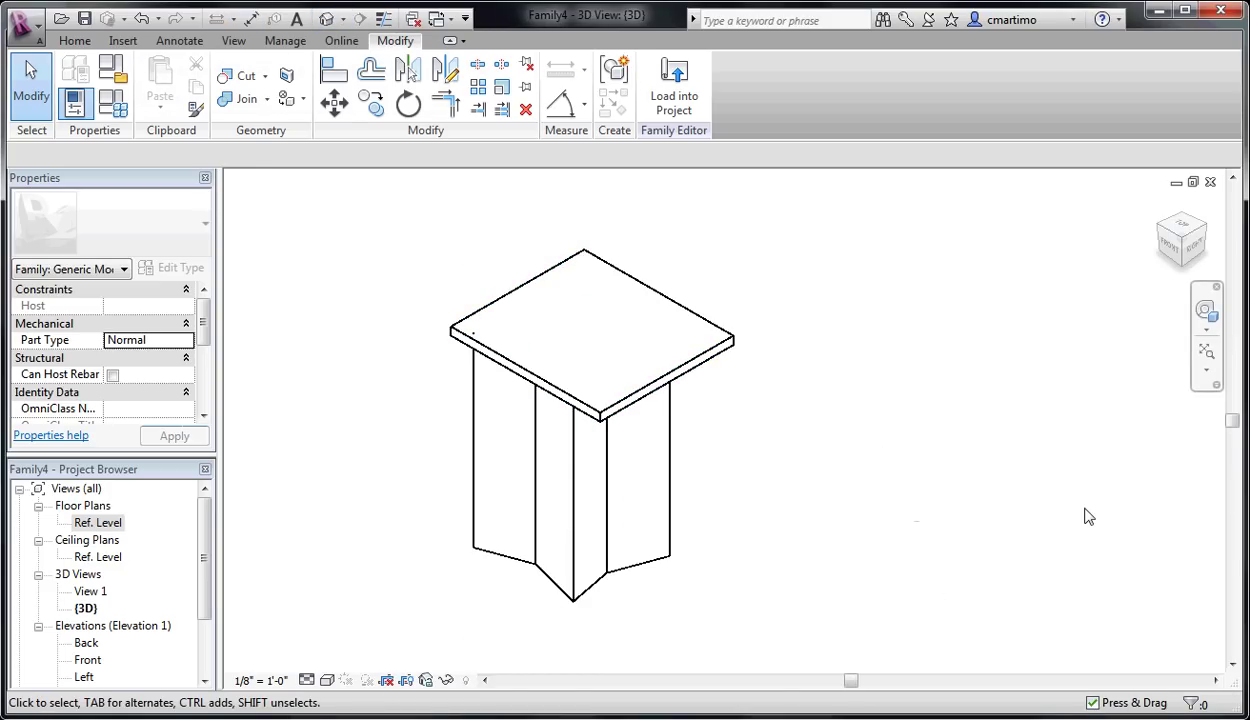
Step: Open the Front elevation view and frame the model
double_click(98, 523)
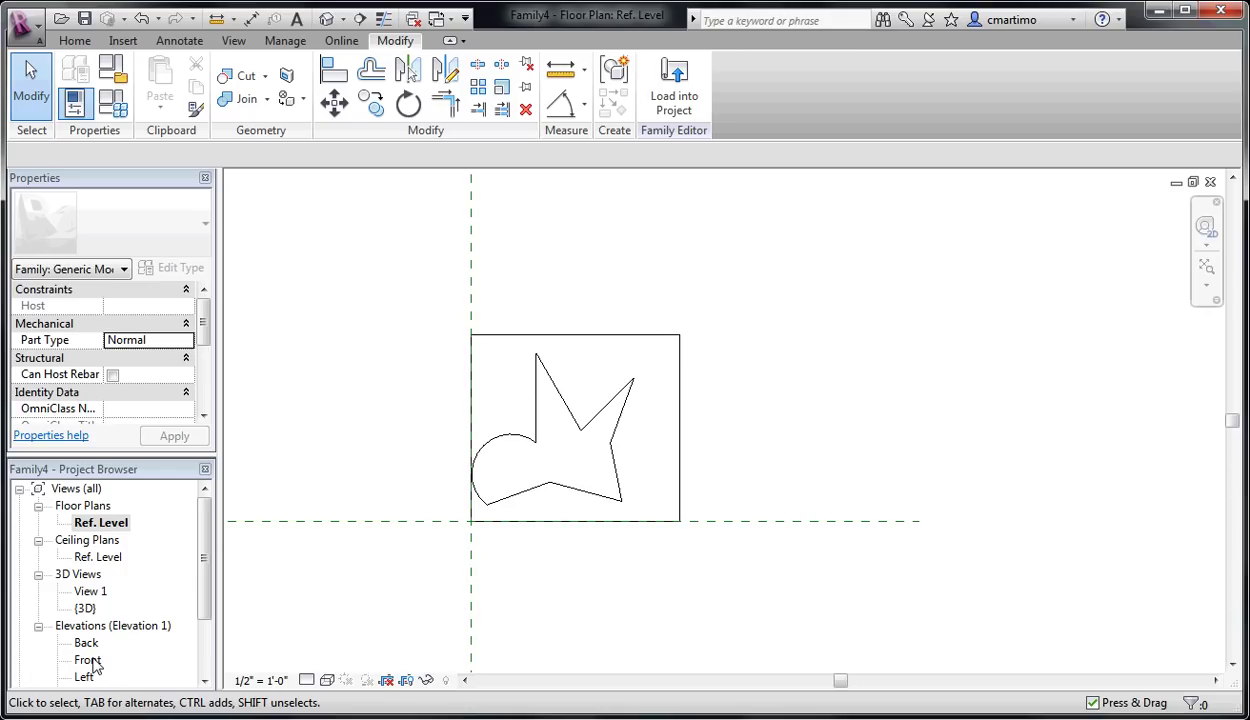
drag(200, 578, 200, 608)
click(38, 523)
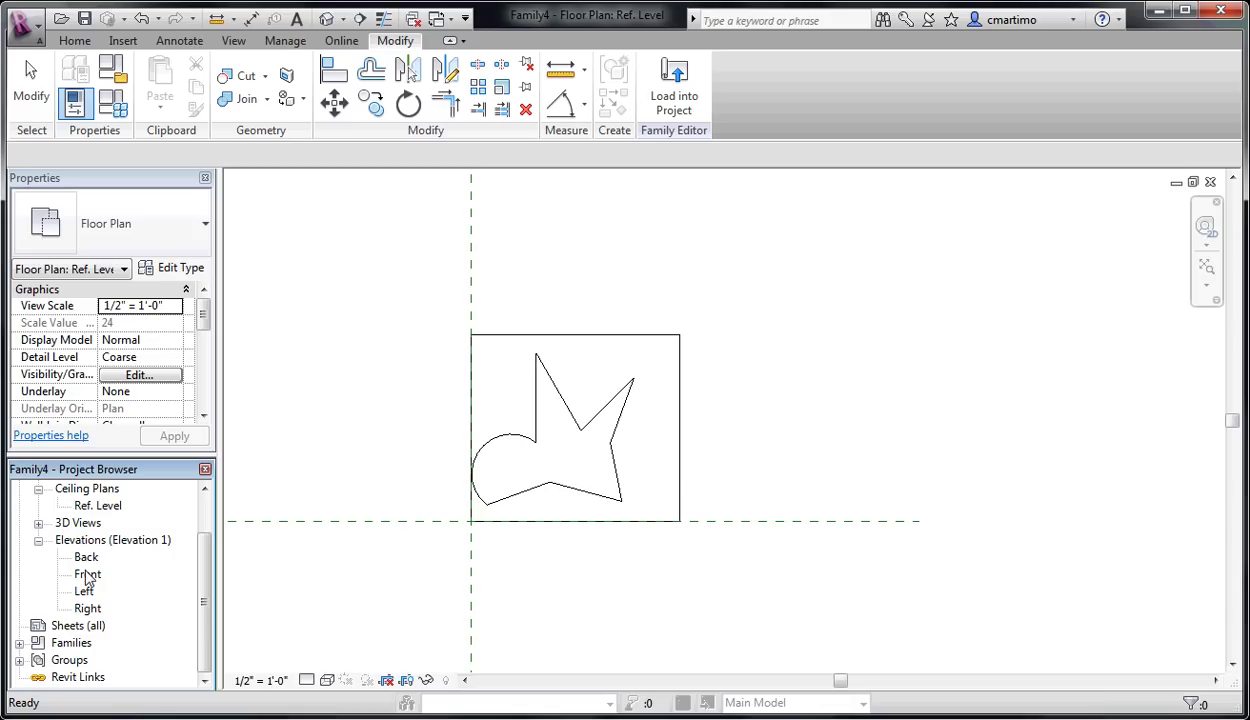
double_click(88, 574)
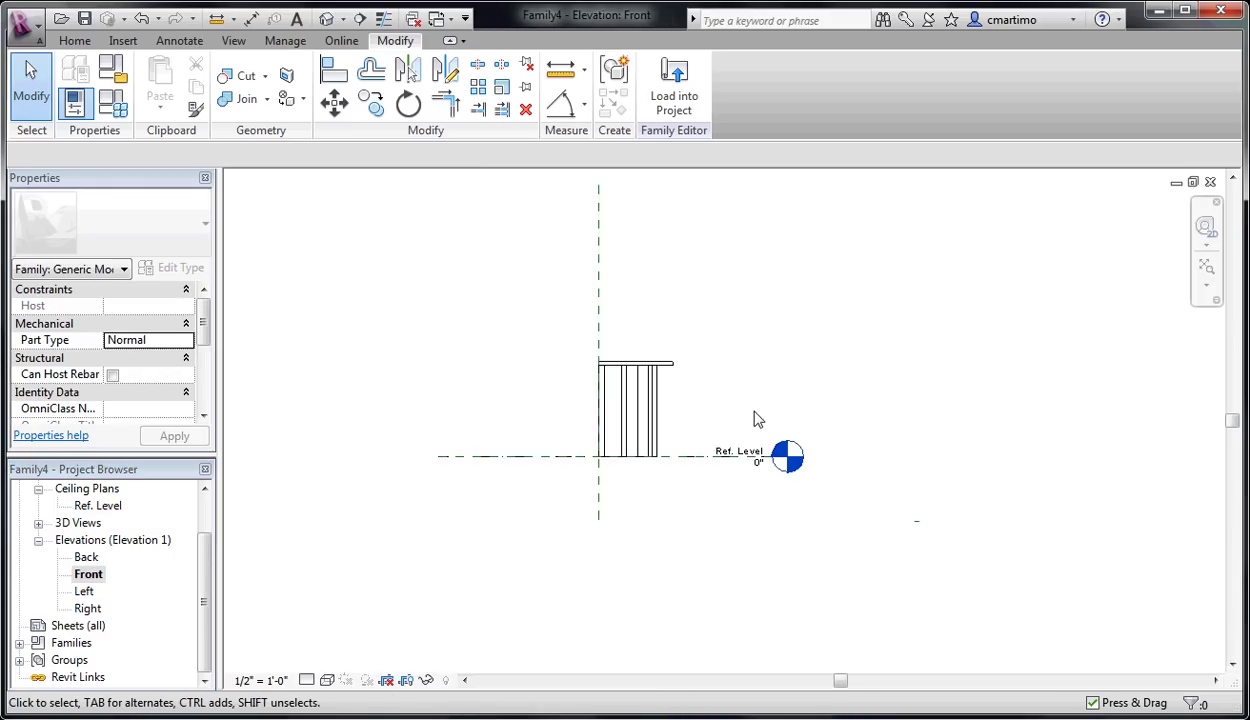
middle_drag(738, 421, 540, 434)
scroll(540, 435, up, 3)
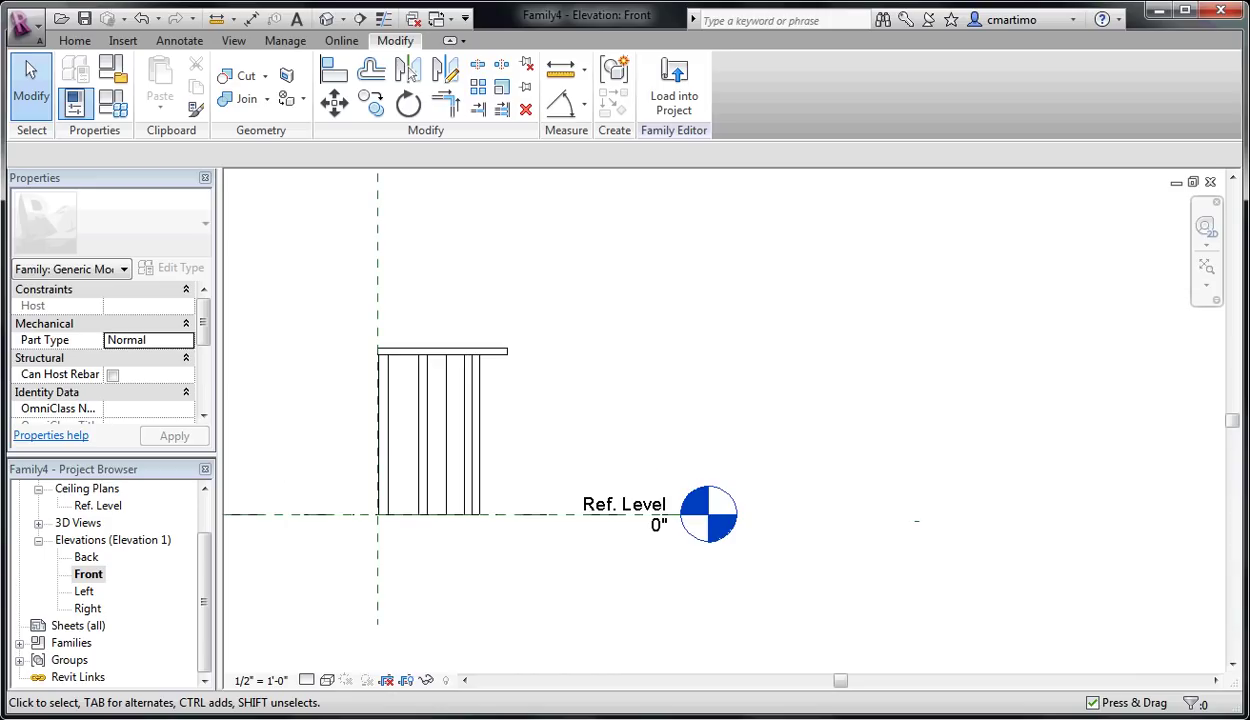
Step: Extrude a 5-inch-radius circle beside the leg and view the cylinder in 3D
click(74, 40)
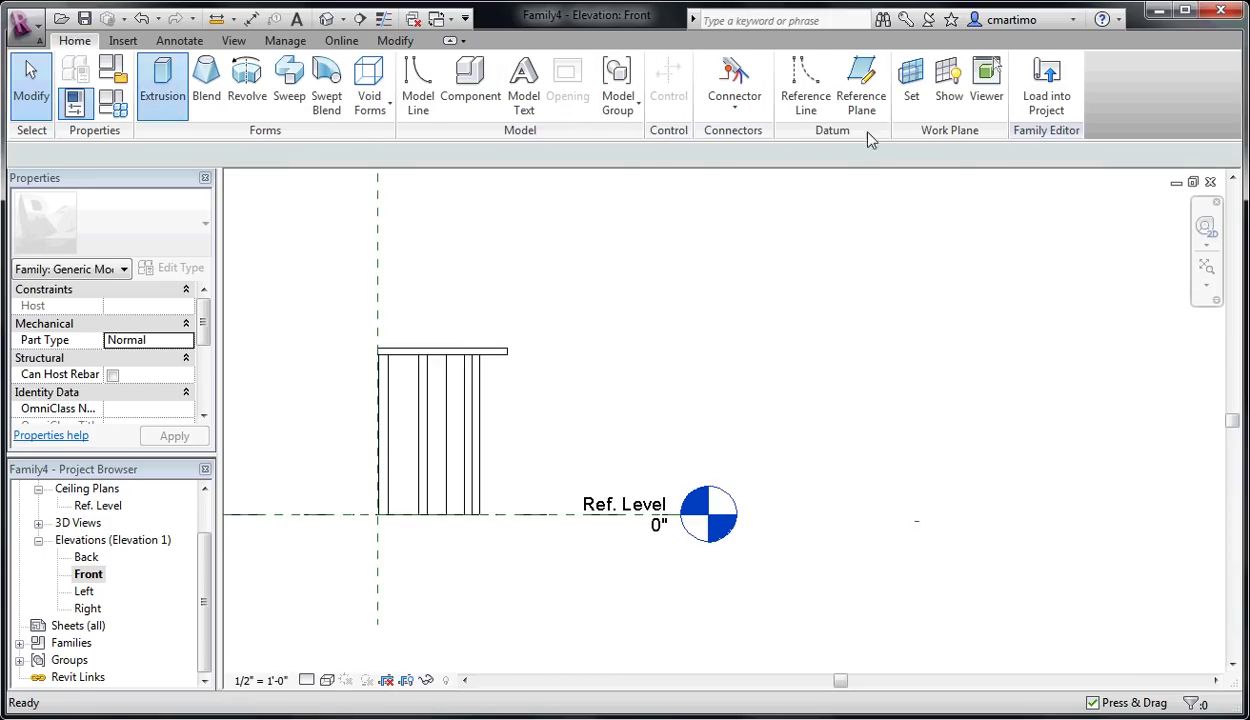
click(778, 65)
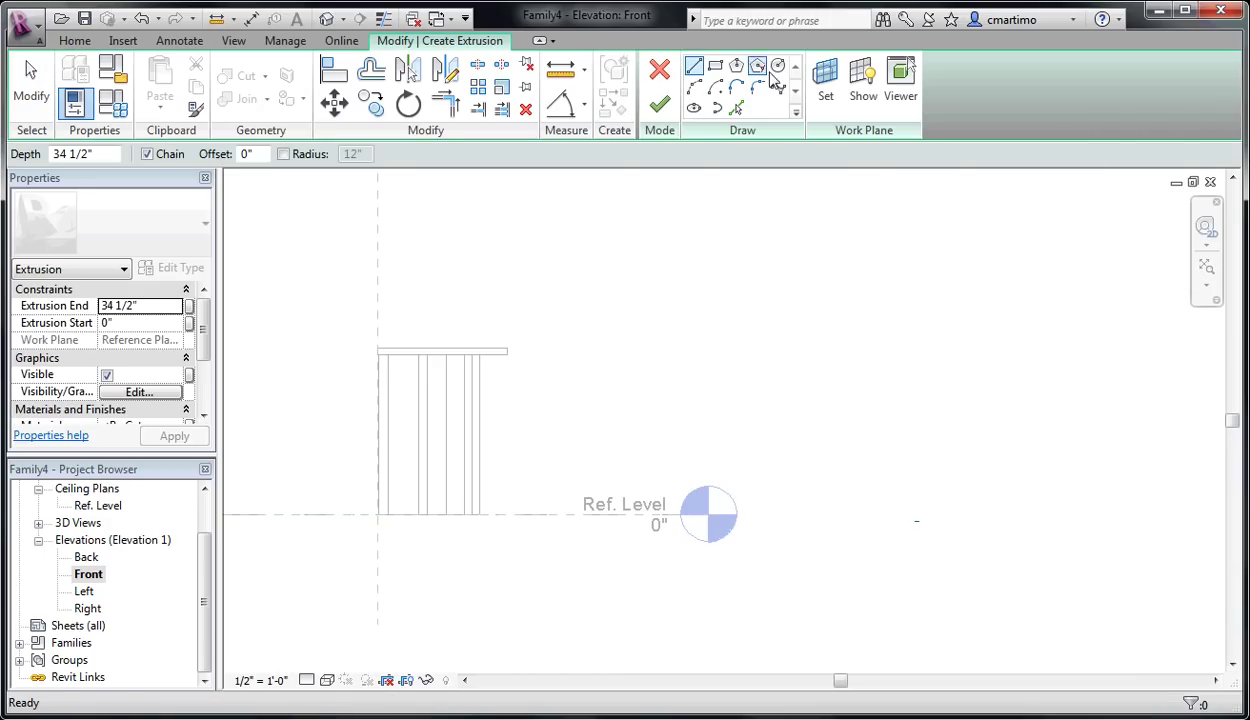
click(494, 406)
click(505, 430)
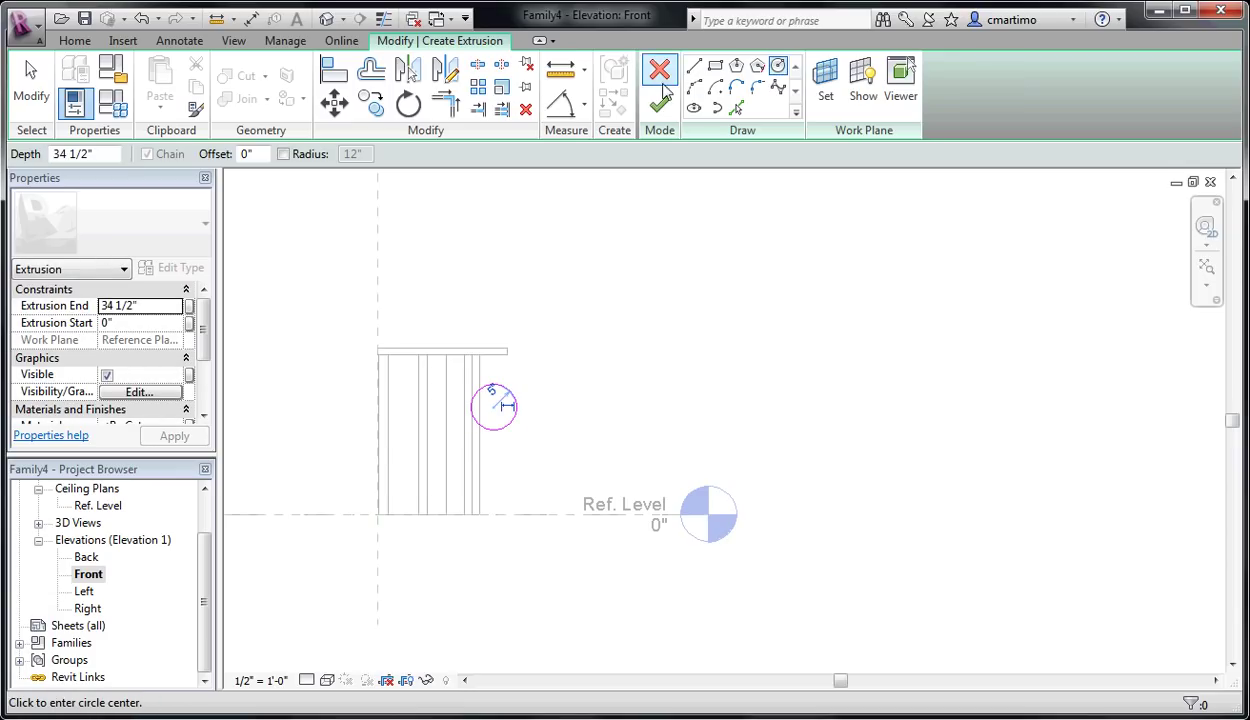
click(664, 100)
click(692, 413)
click(326, 19)
middle_drag(773, 533, 743, 417)
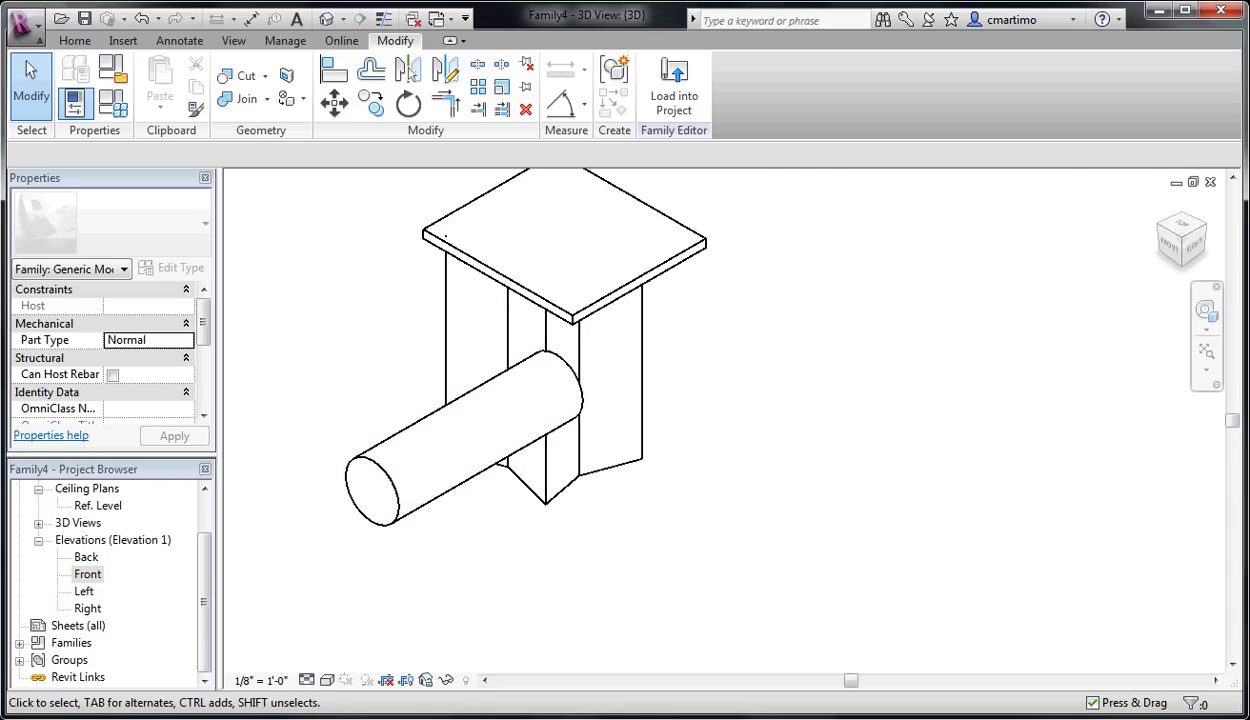
Step: On the Ref. Level plan, start a blend and sketch an 8-inch square base profile
drag(203, 560, 203, 520)
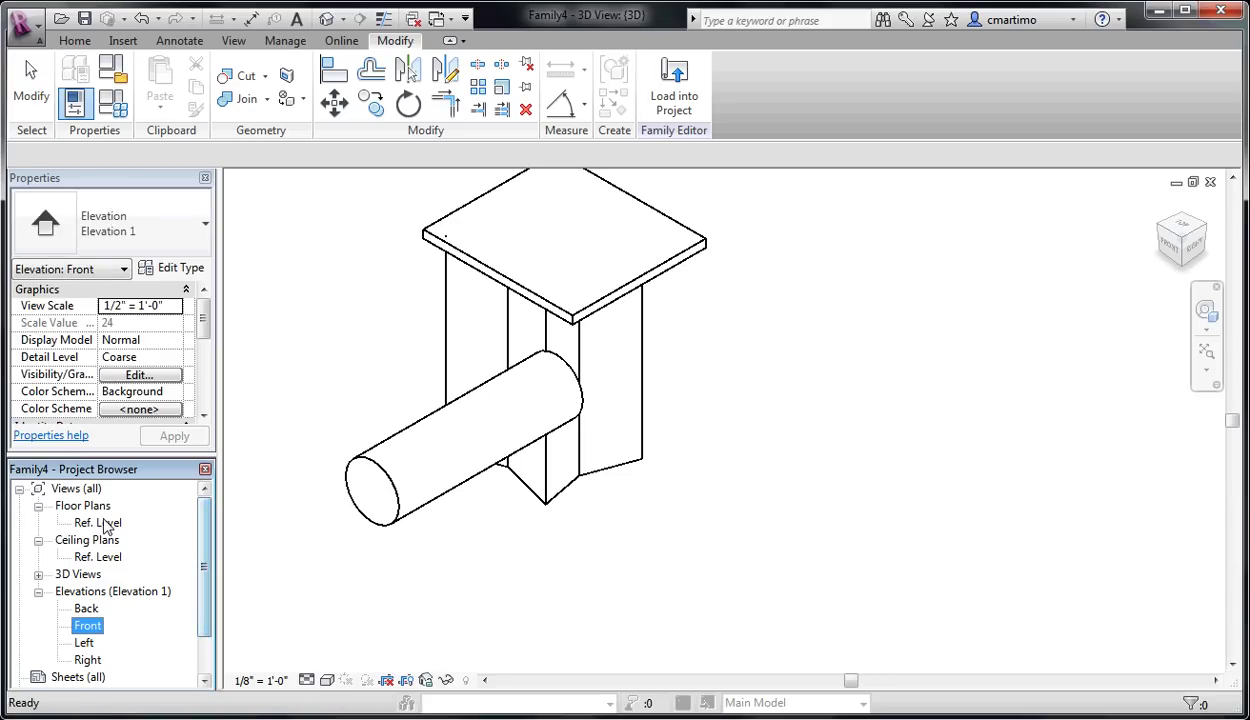
double_click(100, 523)
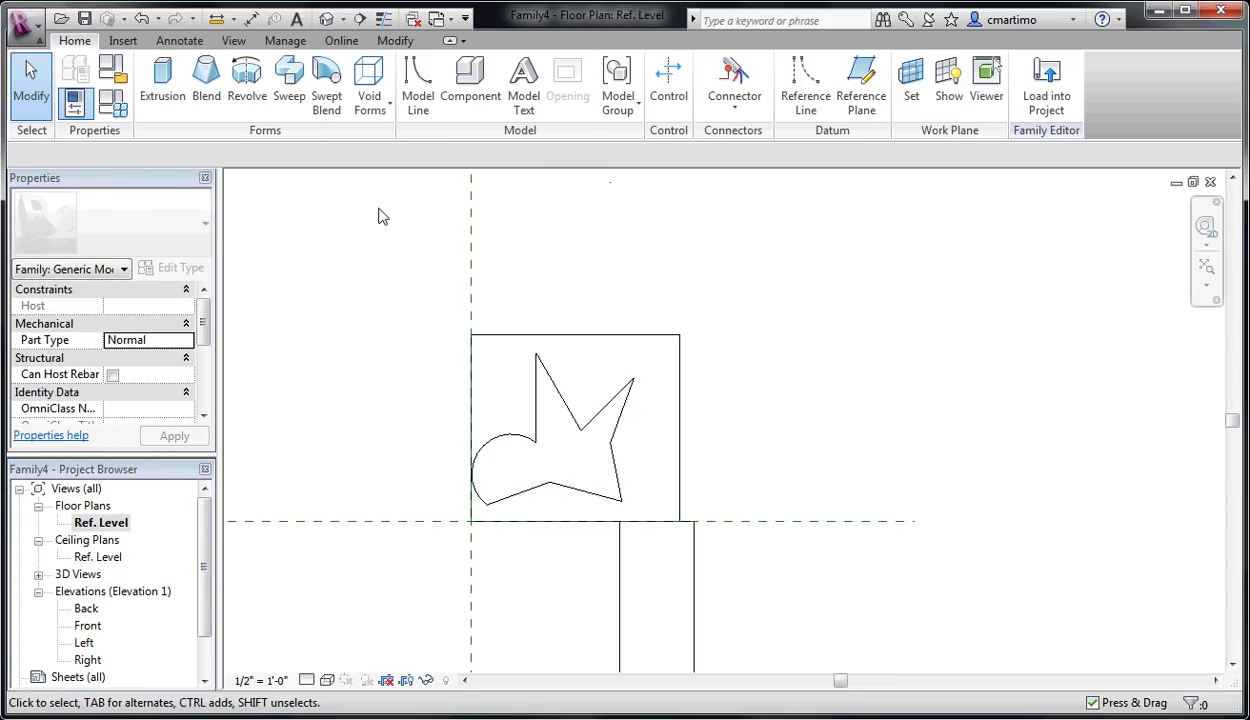
middle_drag(352, 358, 741, 343)
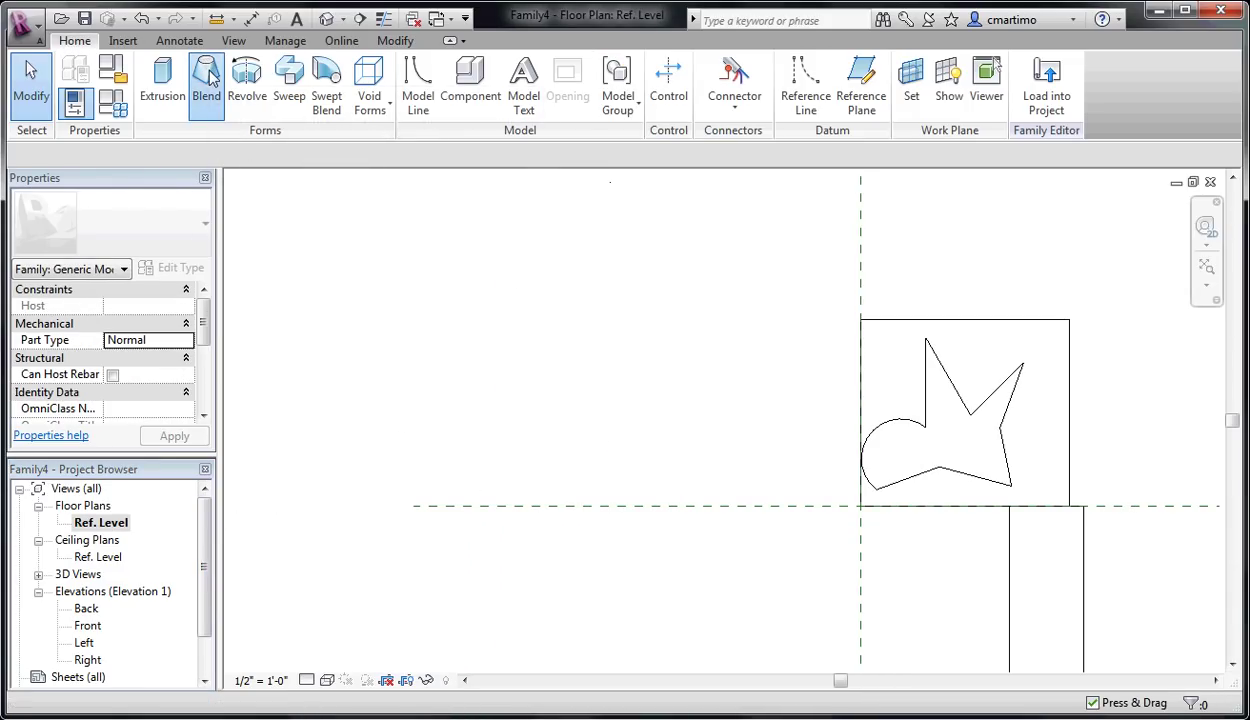
click(207, 80)
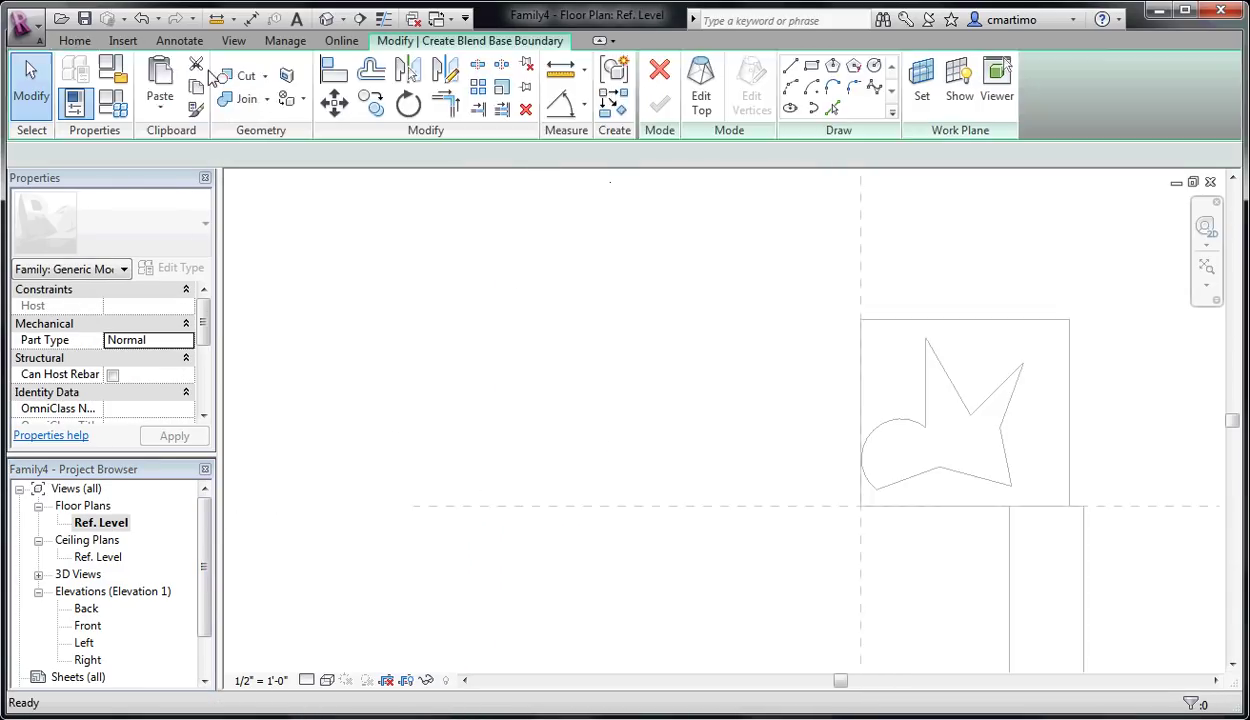
click(659, 70)
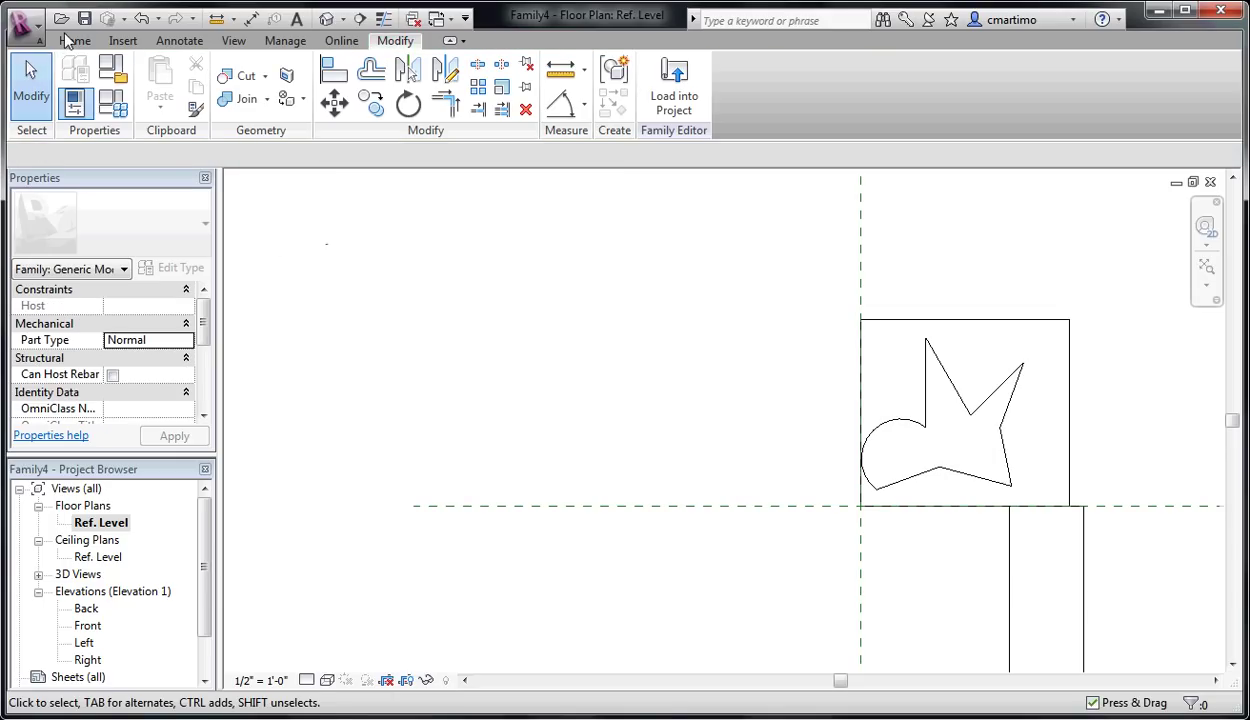
click(74, 40)
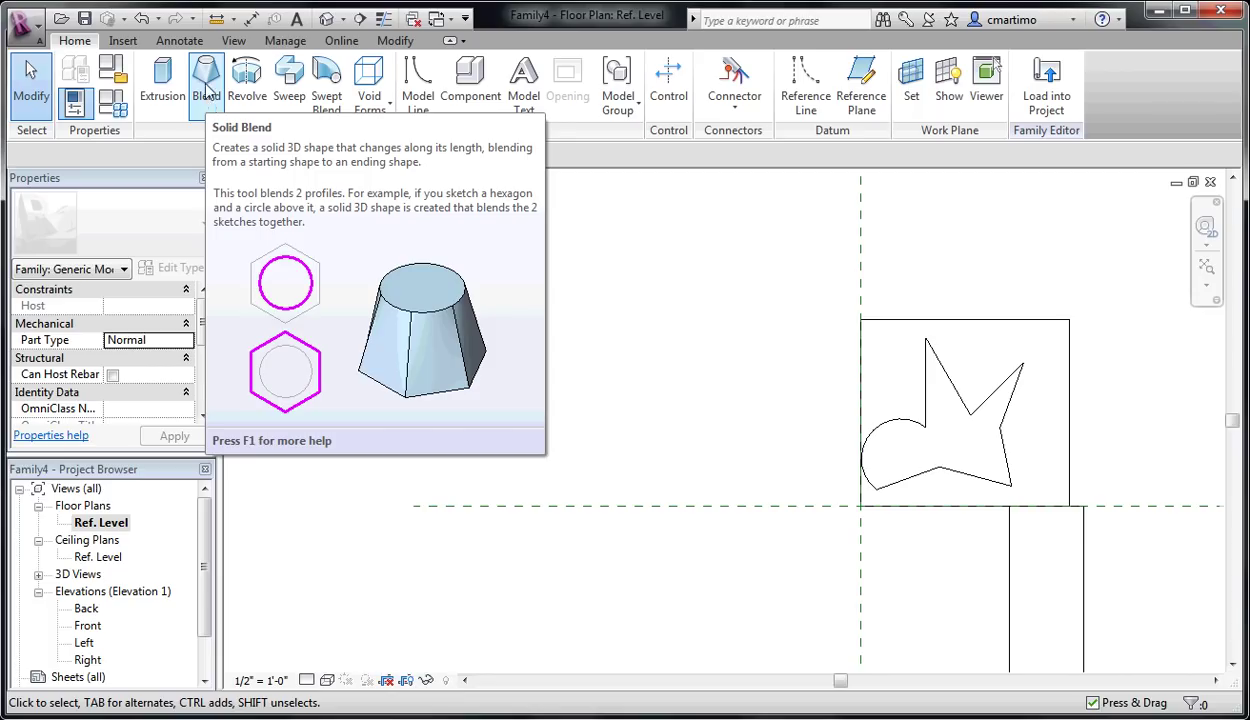
click(206, 80)
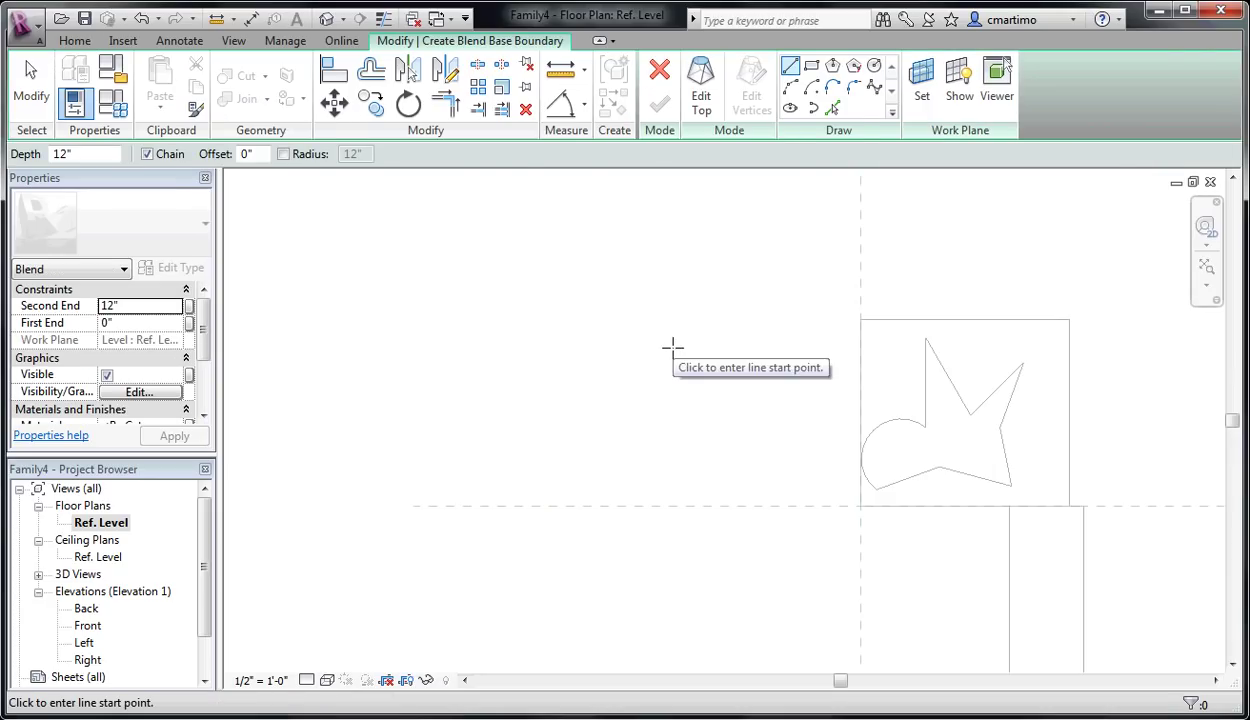
click(811, 64)
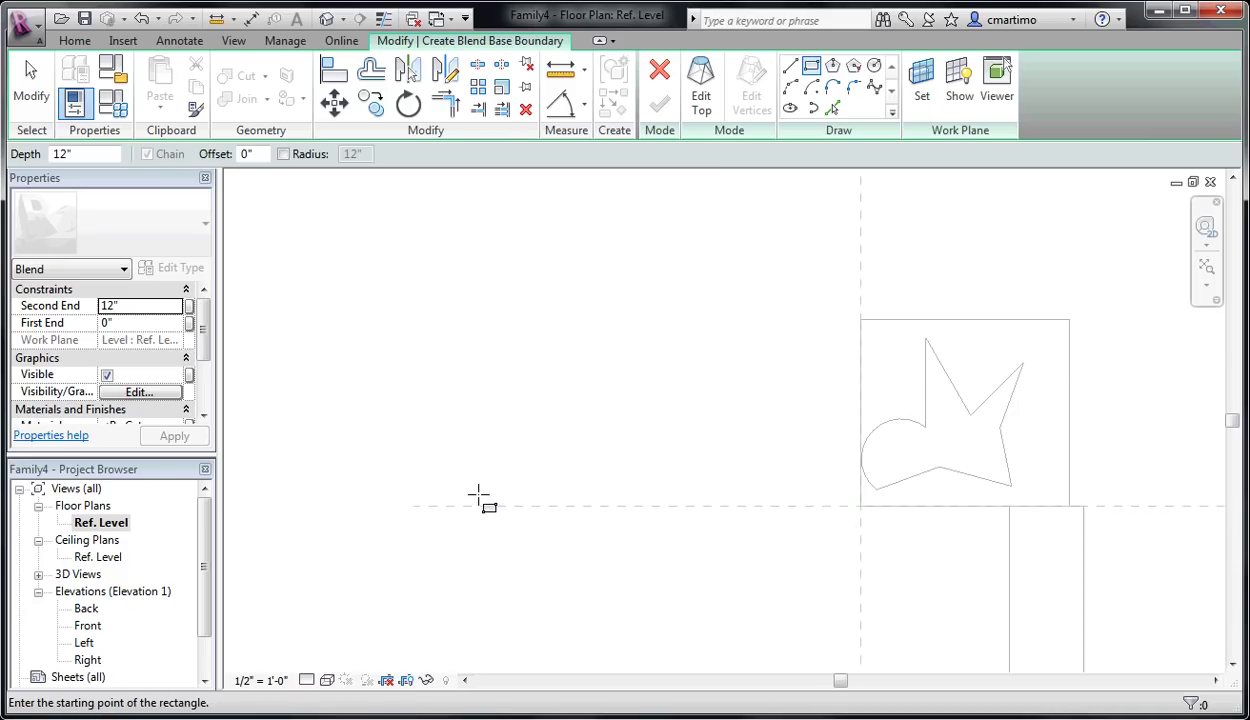
click(478, 495)
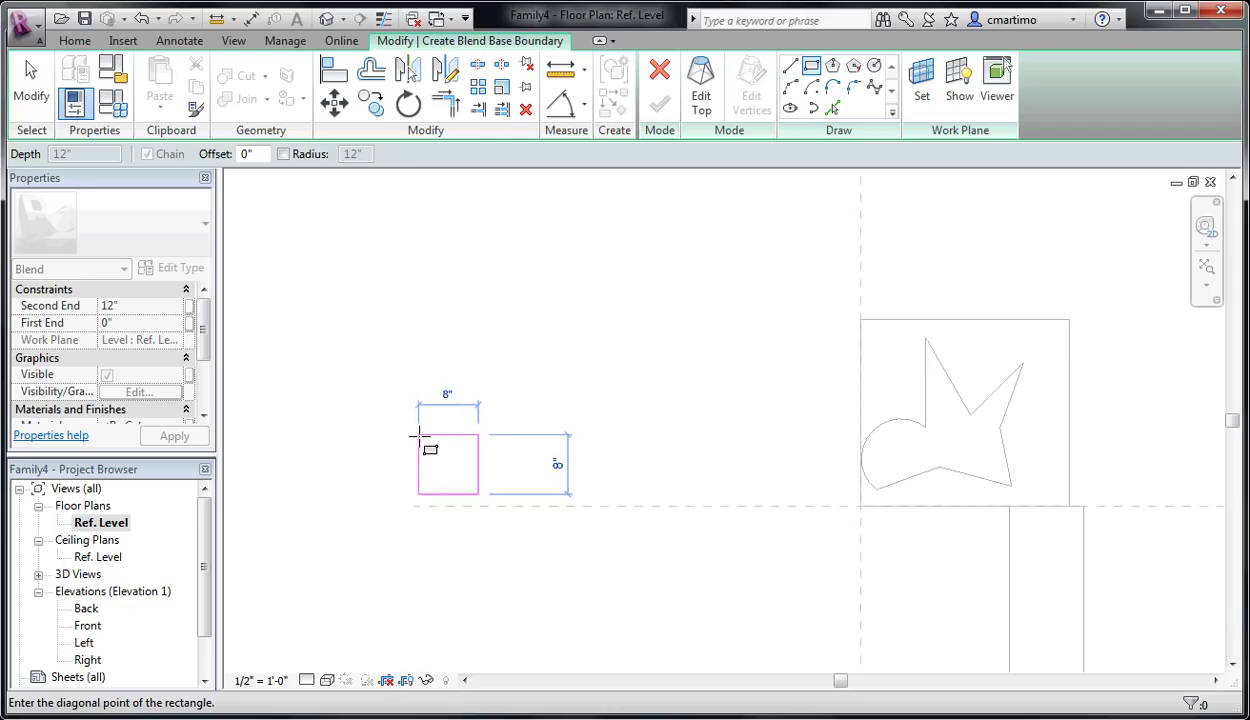
click(418, 435)
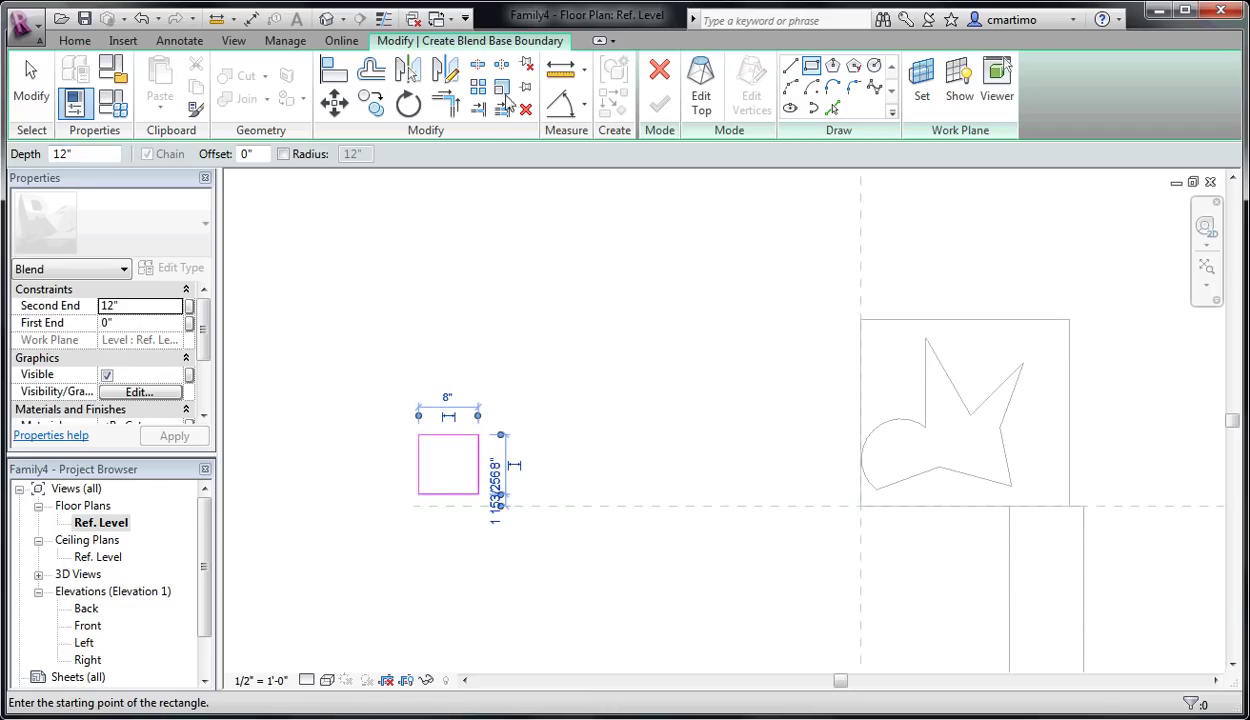
Step: Sketch a 6-inch square top profile, set Second End to 8", and finish the blend
click(701, 95)
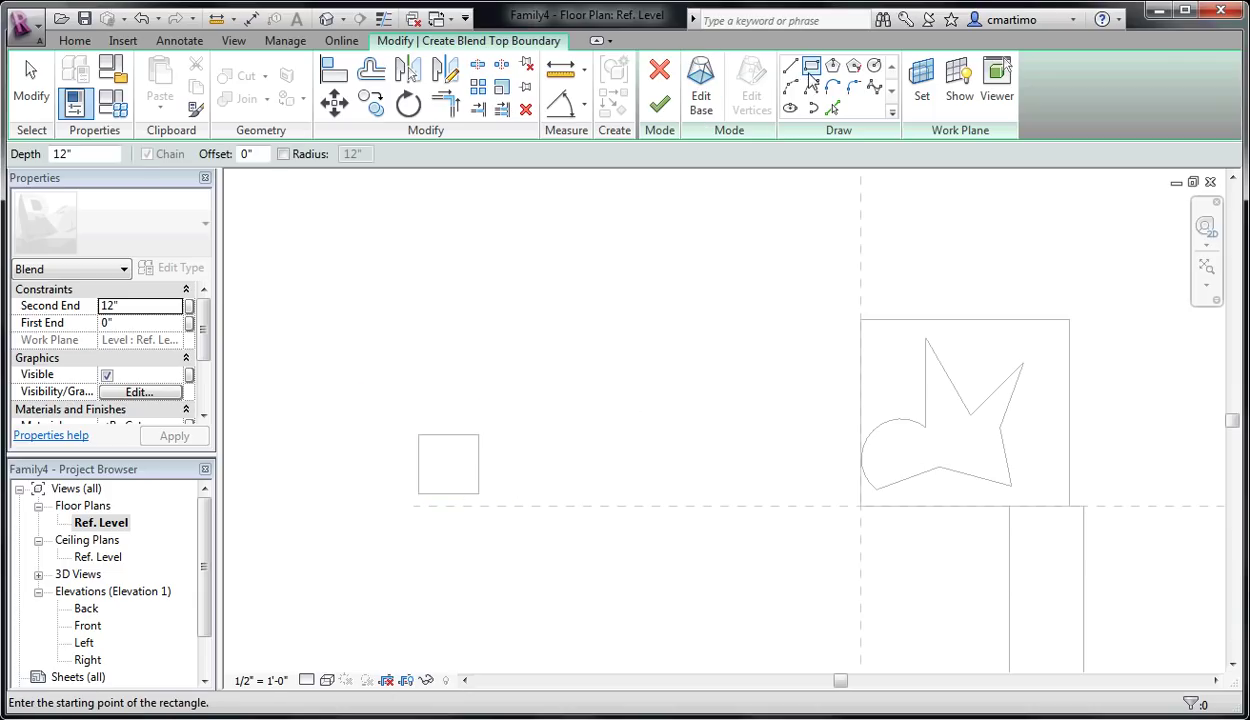
click(478, 493)
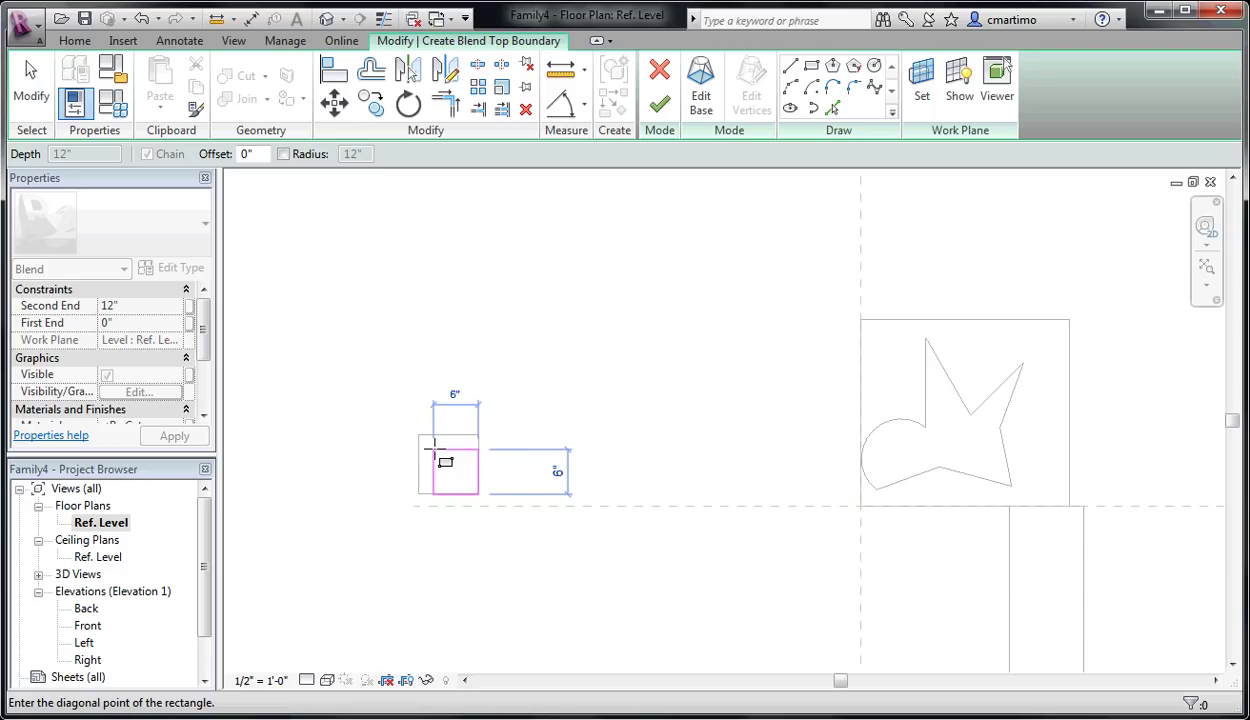
click(434, 432)
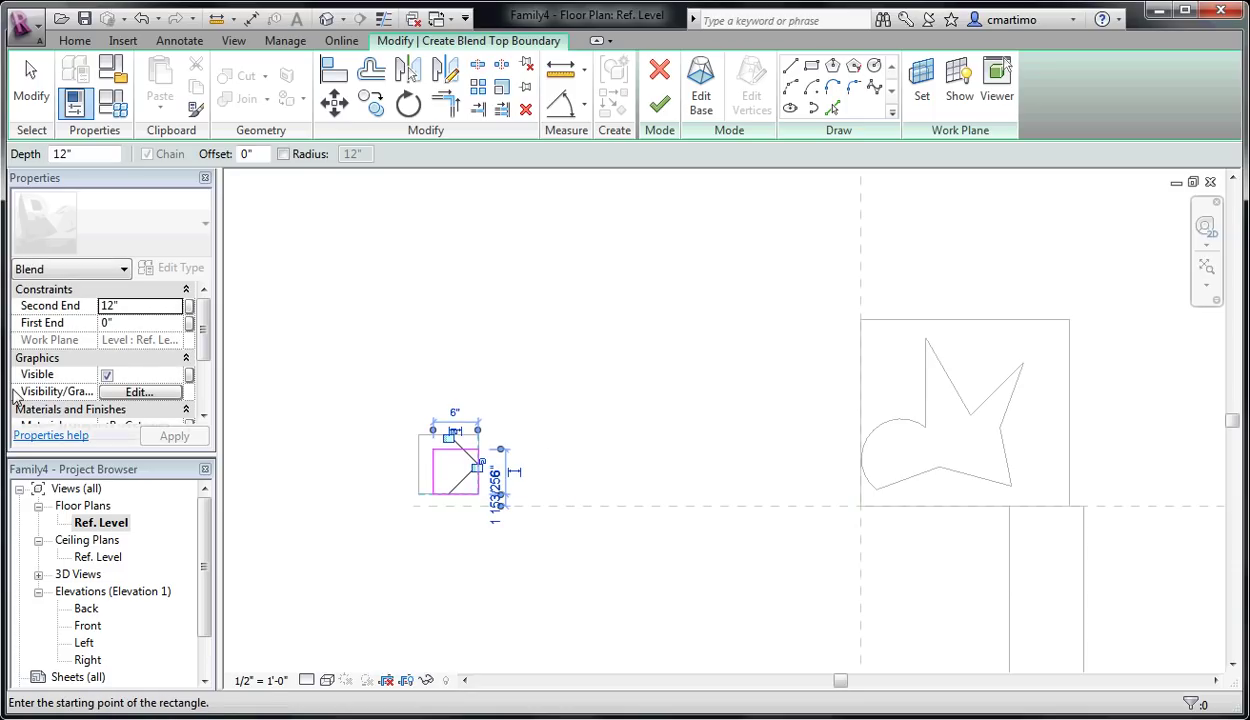
click(105, 305)
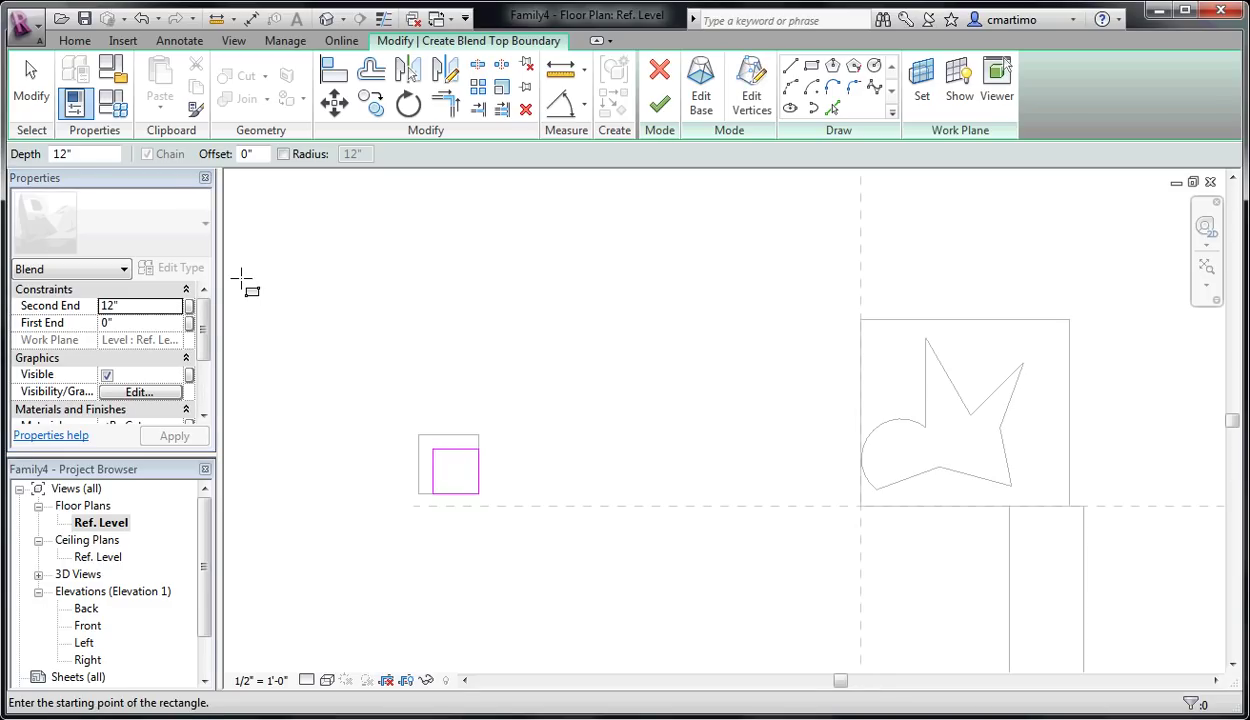
click(125, 306)
text(8)
key(Return)
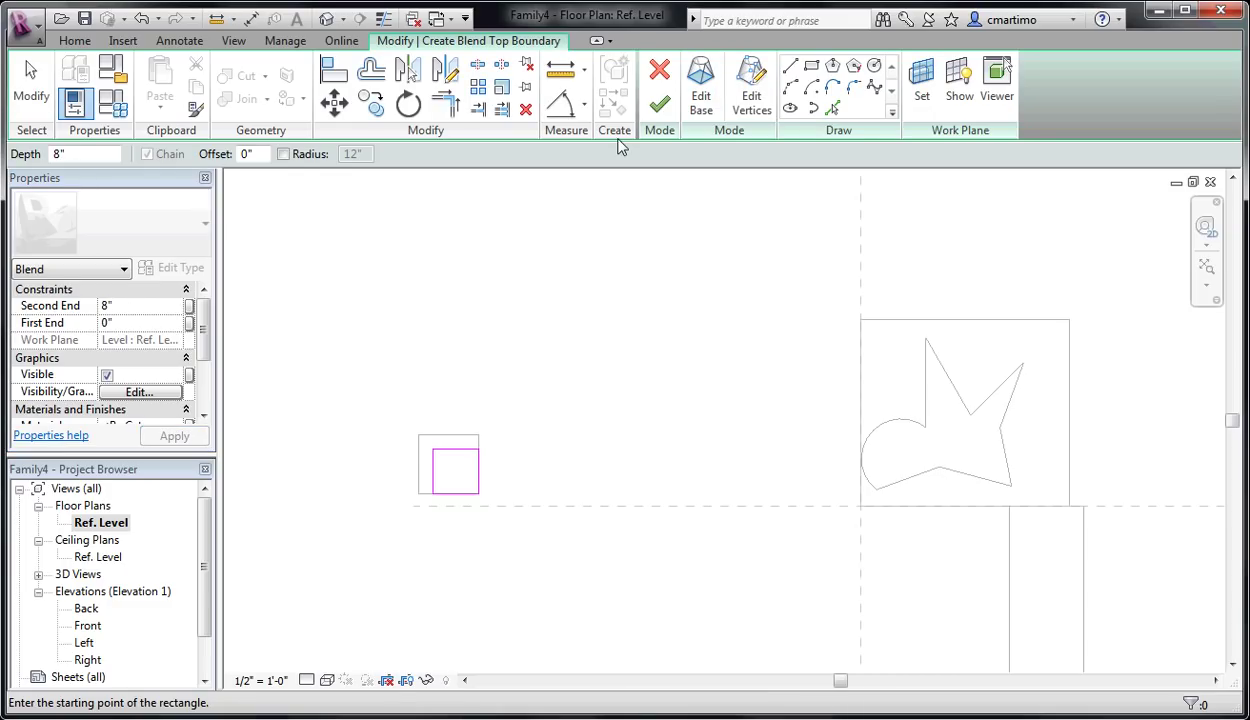
click(659, 104)
click(586, 469)
click(327, 18)
scroll(460, 525, down, 2)
middle_drag(460, 525, 643, 675)
scroll(500, 422, up, 3)
middle_drag(538, 527, 639, 538)
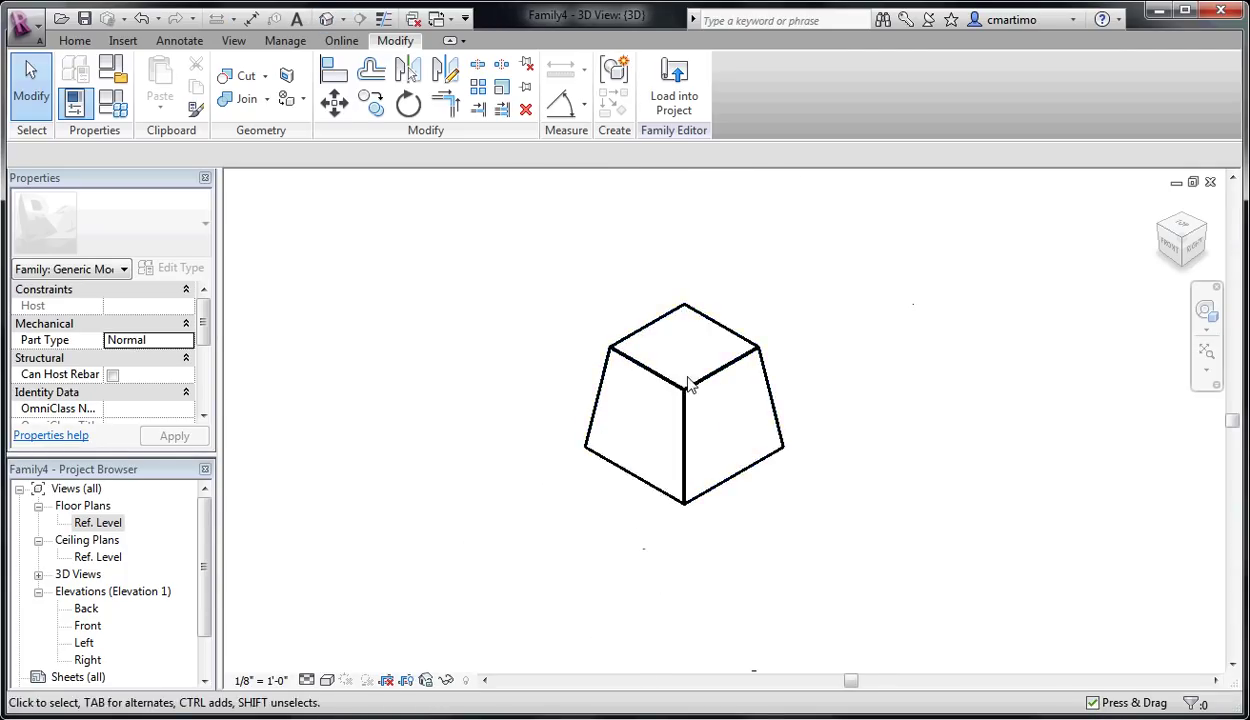
shift+middle_drag(592, 530, 740, 274)
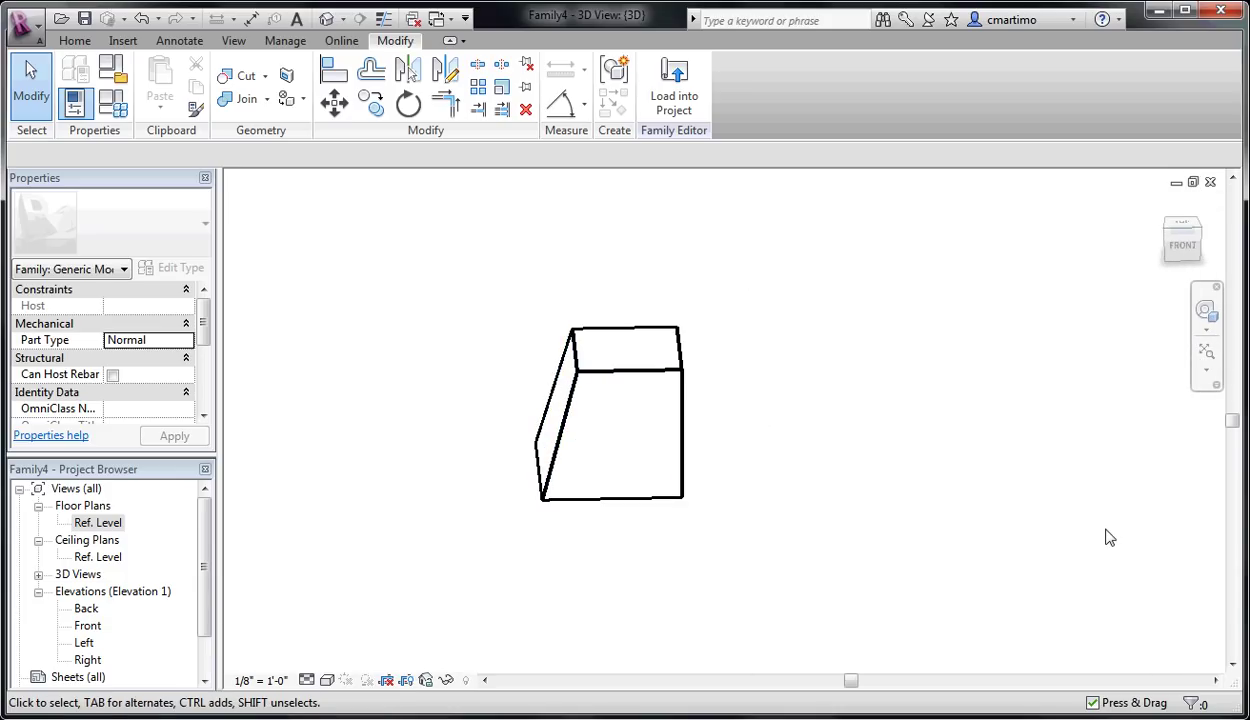
scroll(870, 410, down, 5)
middle_drag(880, 432, 587, 489)
double_click(100, 523)
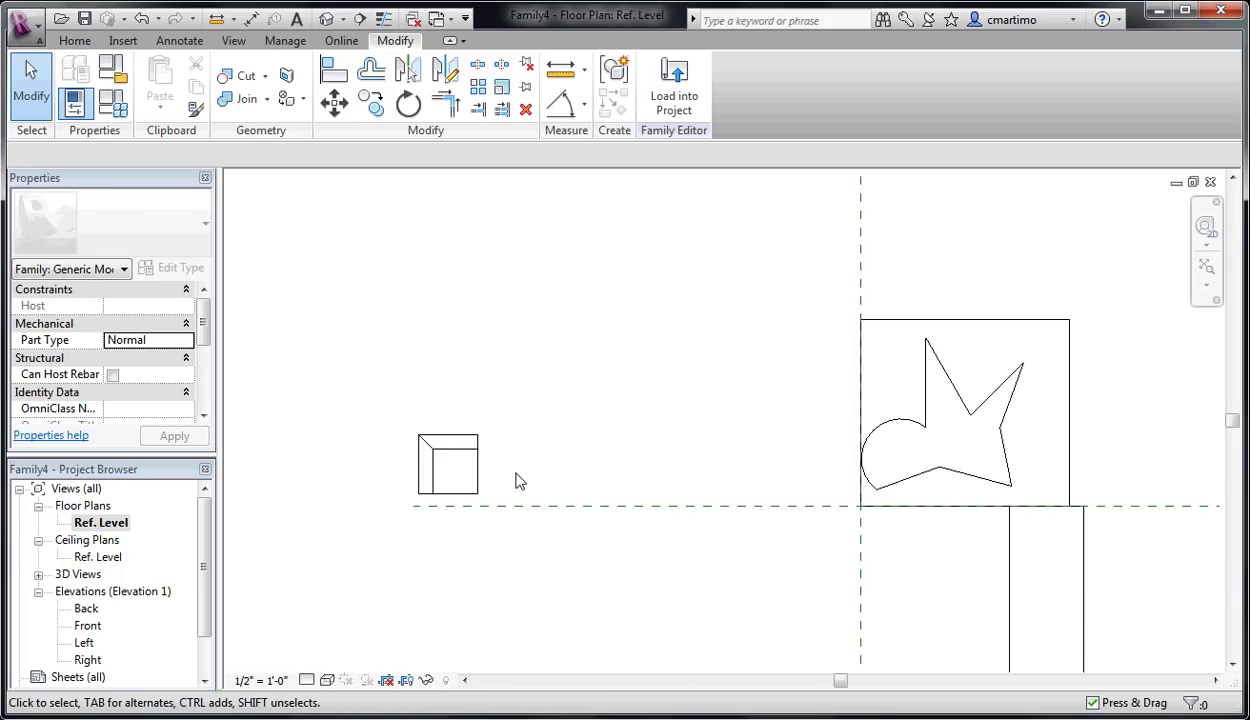
Step: Start a revolve and draw the profile's flat base along the reference plane
click(78, 42)
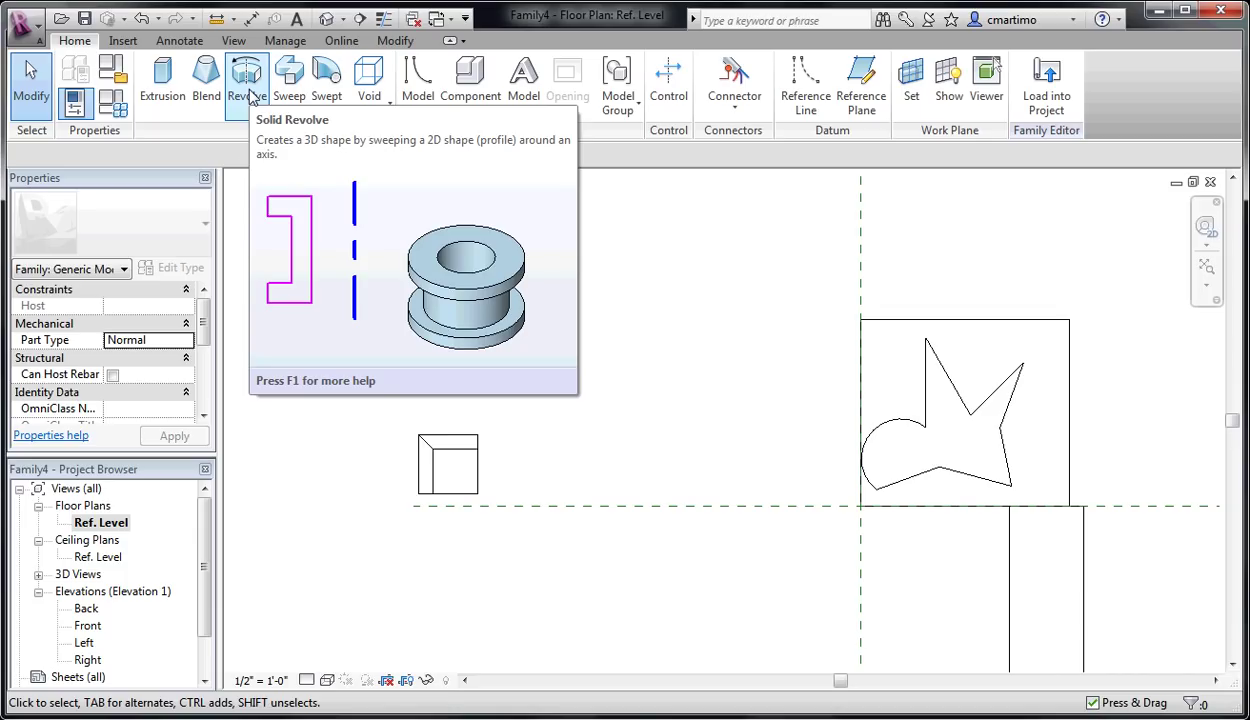
click(246, 85)
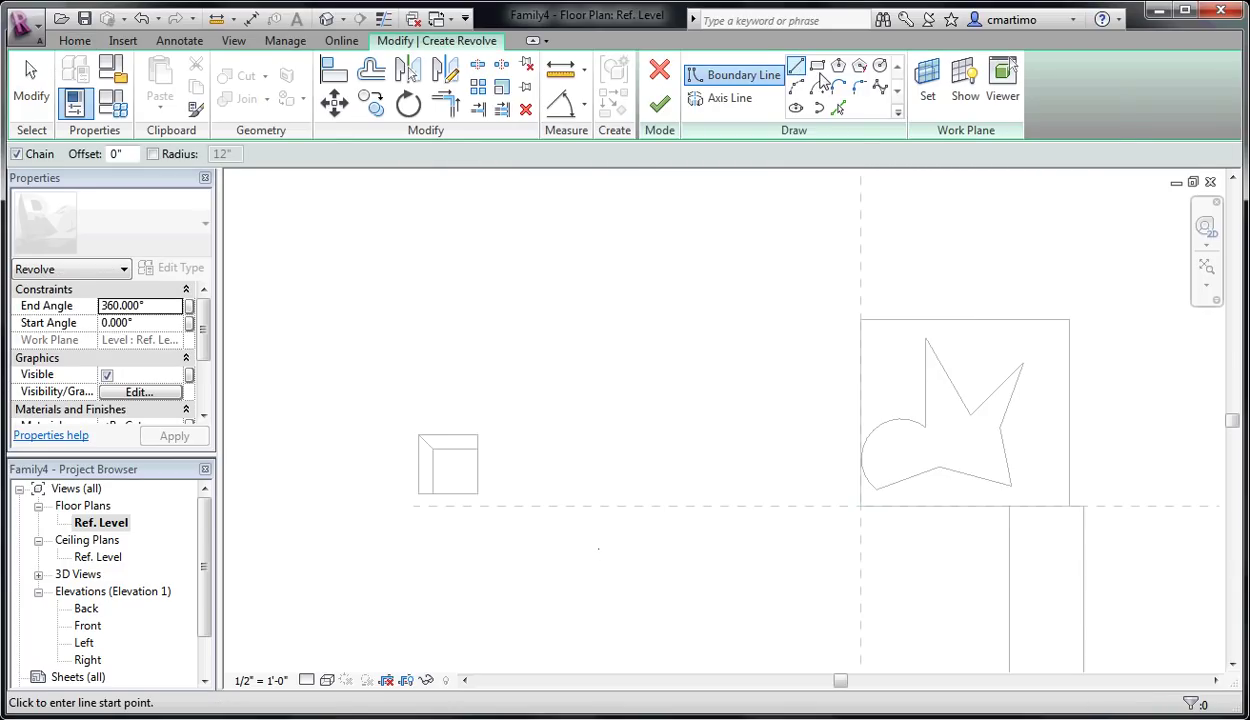
click(683, 506)
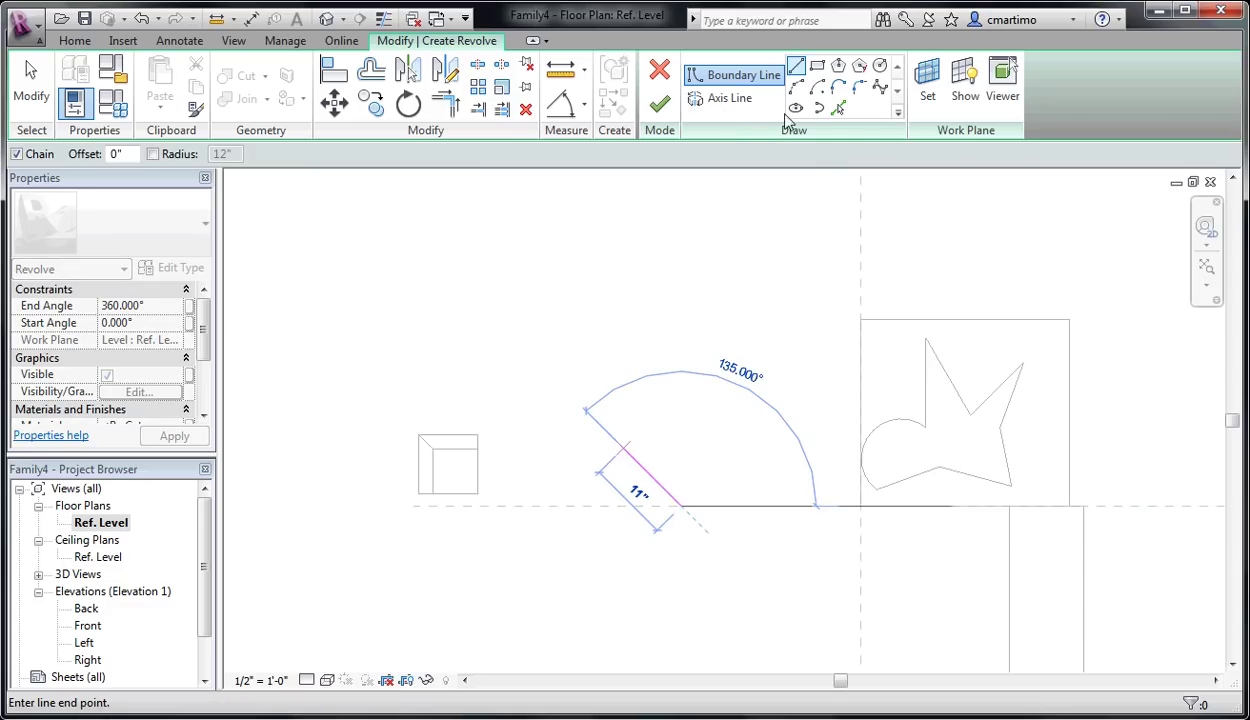
click(796, 87)
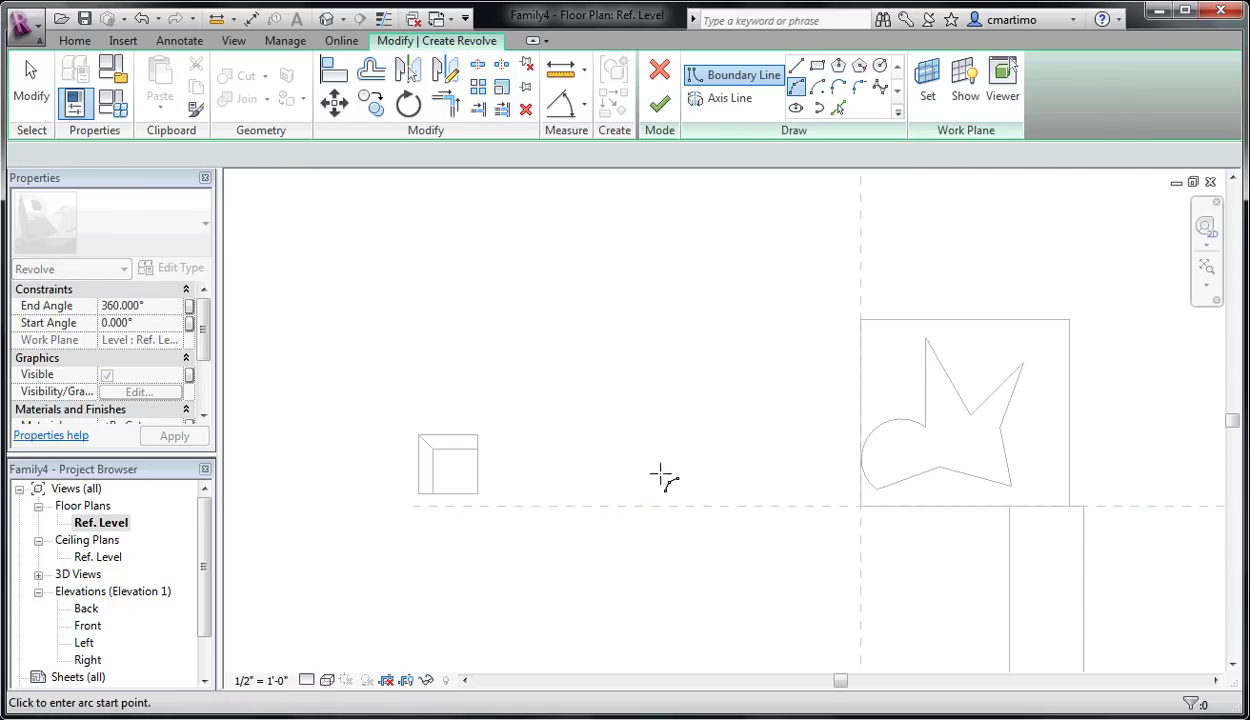
click(796, 66)
click(589, 506)
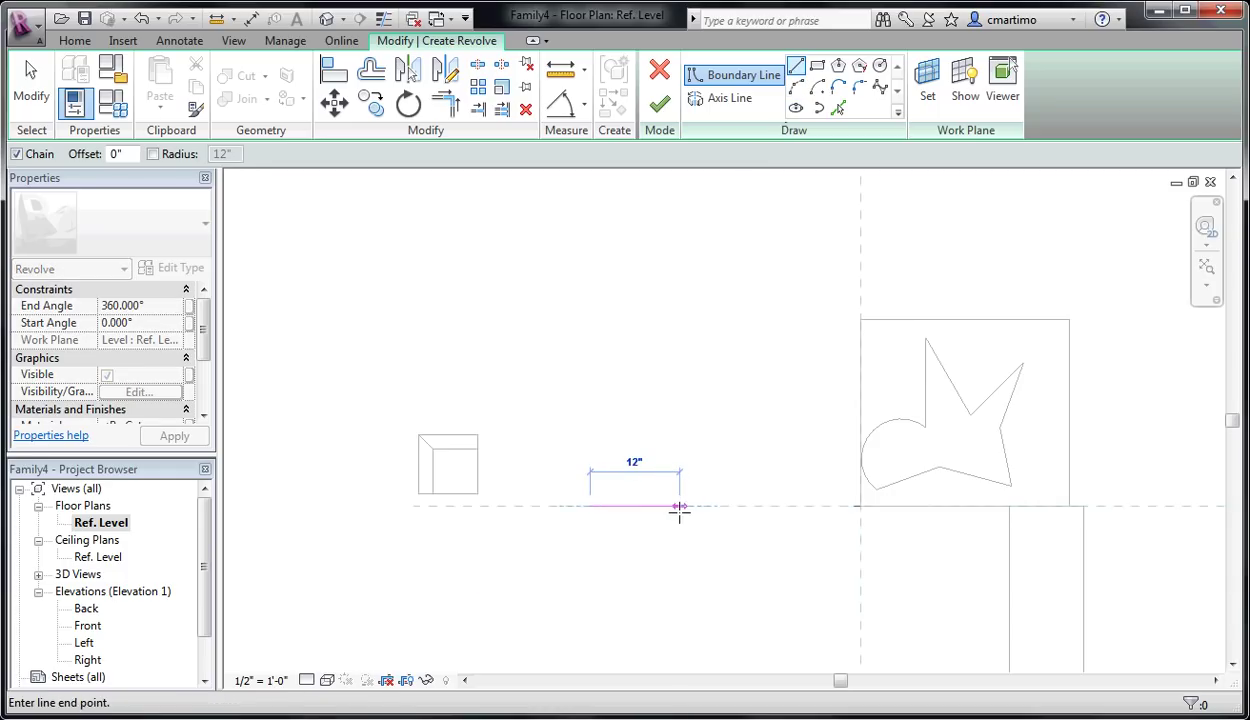
click(680, 506)
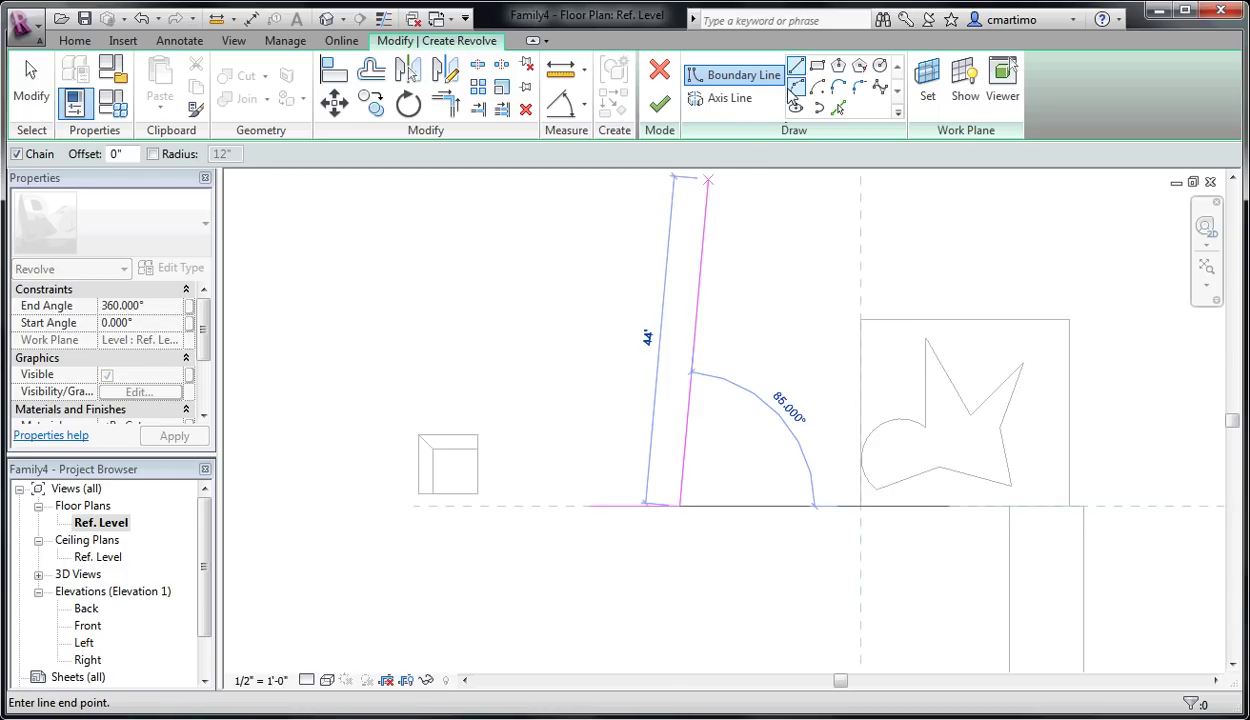
Step: Add a tangent arc flaring side, vertical edge and short top edge to close the profile
click(796, 87)
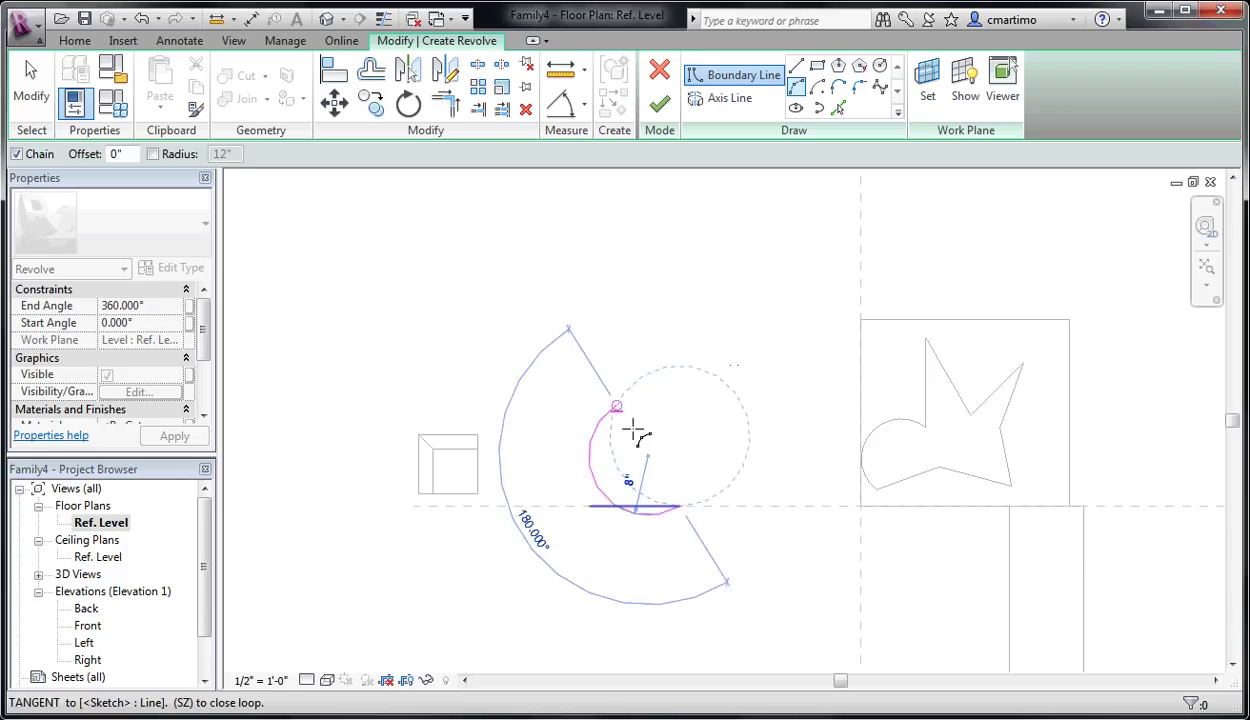
click(635, 430)
click(616, 405)
click(796, 65)
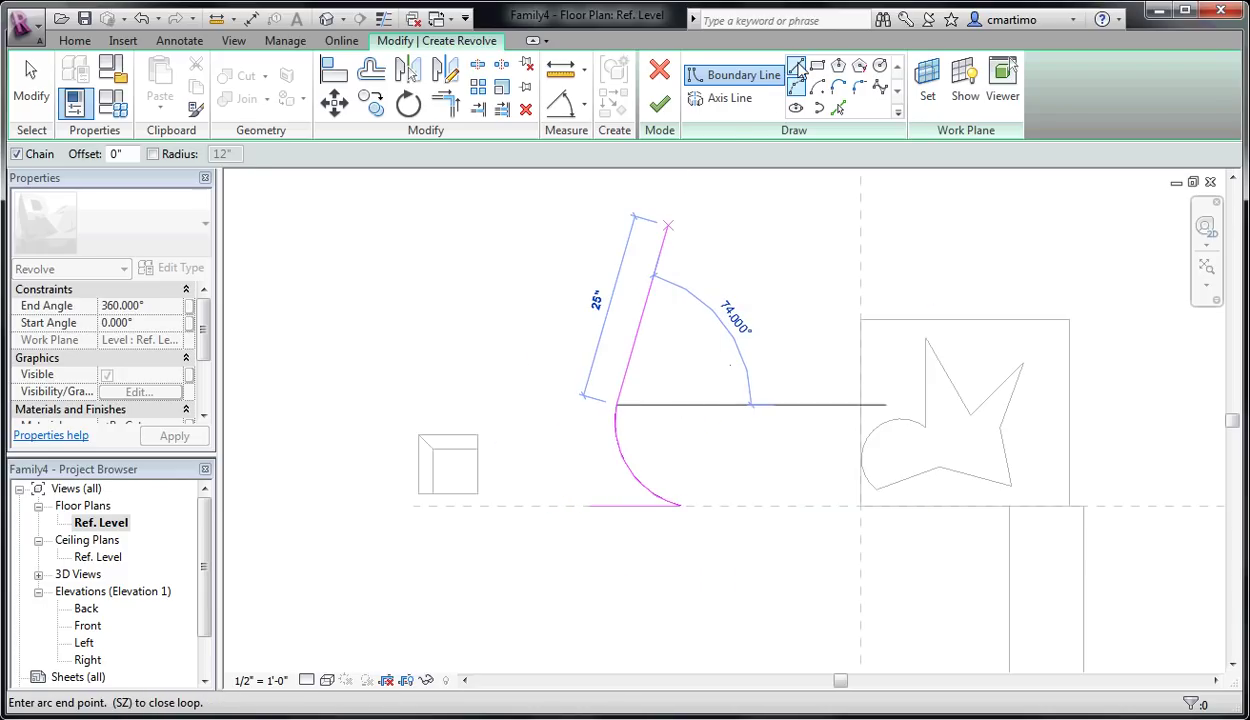
click(616, 358)
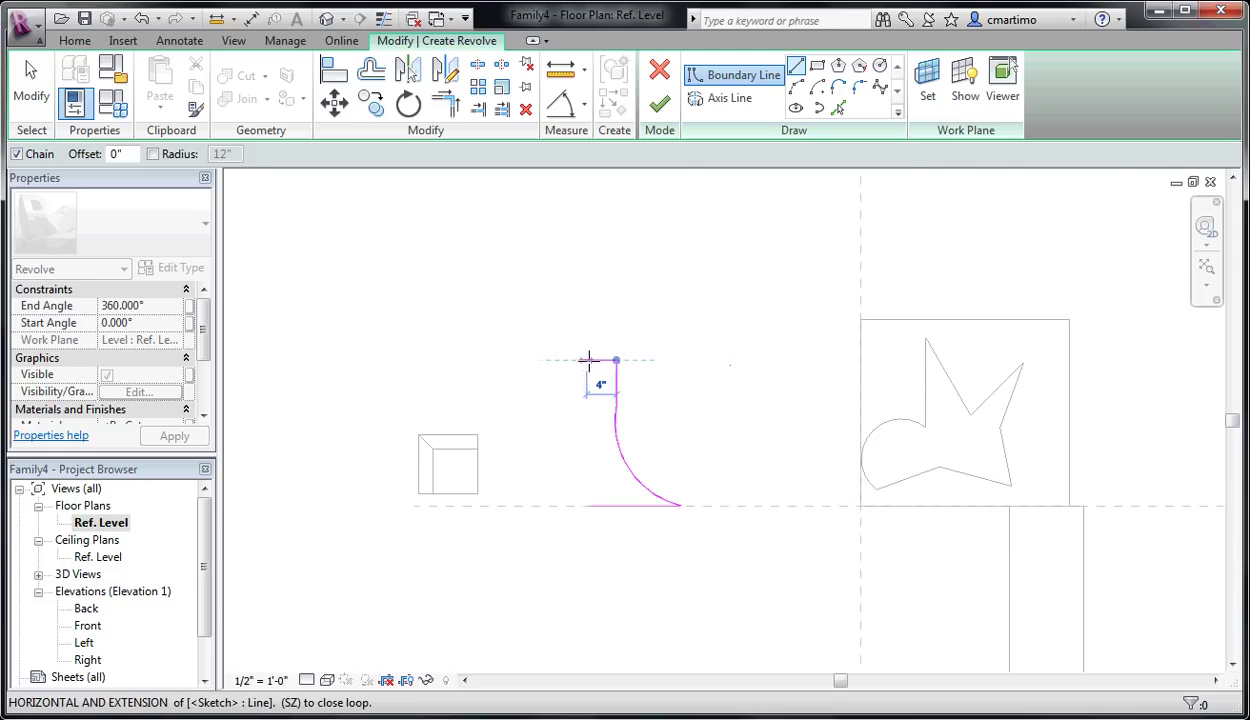
click(590, 360)
click(590, 506)
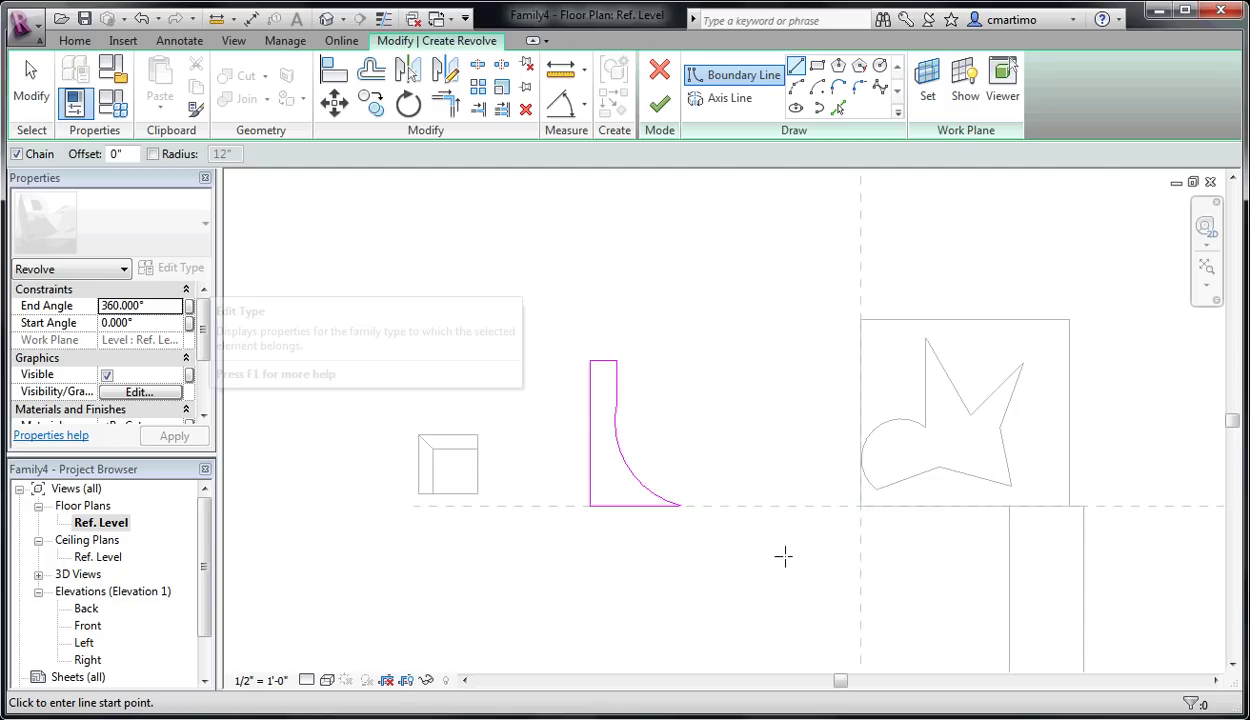
scroll(547, 371, up, 2)
middle_drag(547, 371, 539, 234)
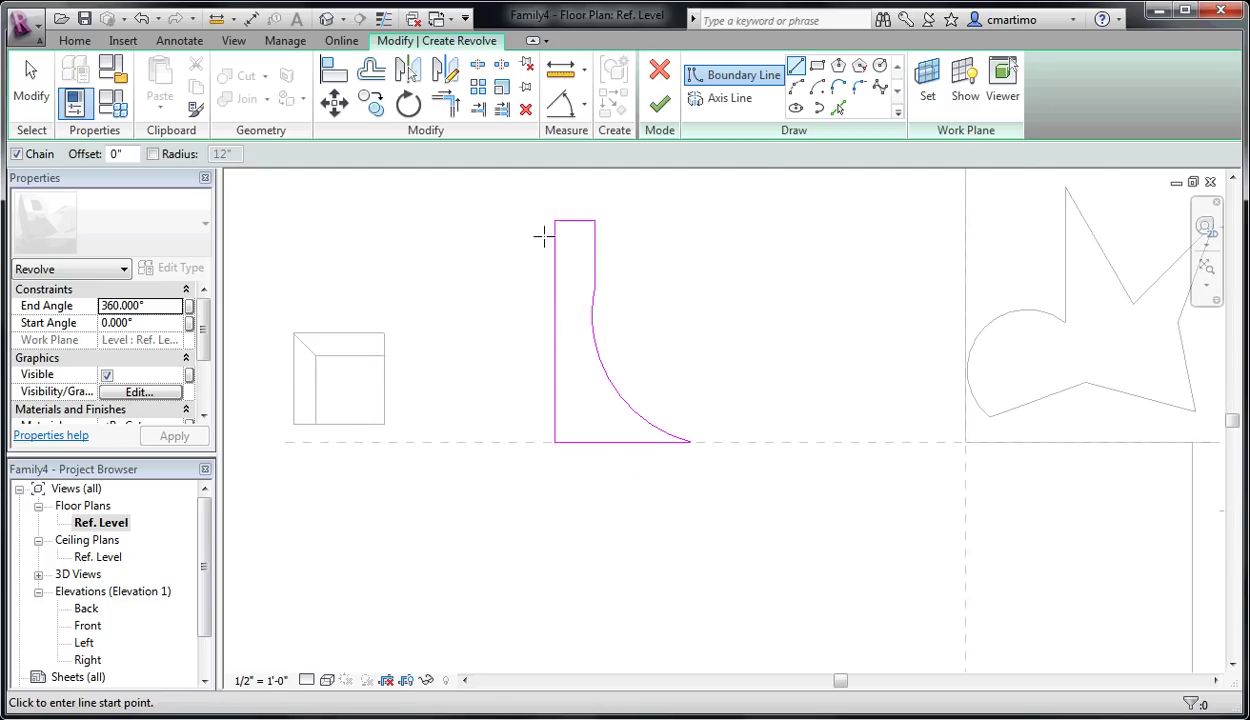
Step: Draw the revolve axis along the profile's left edge, finish it, and orbit the 3D view
click(727, 98)
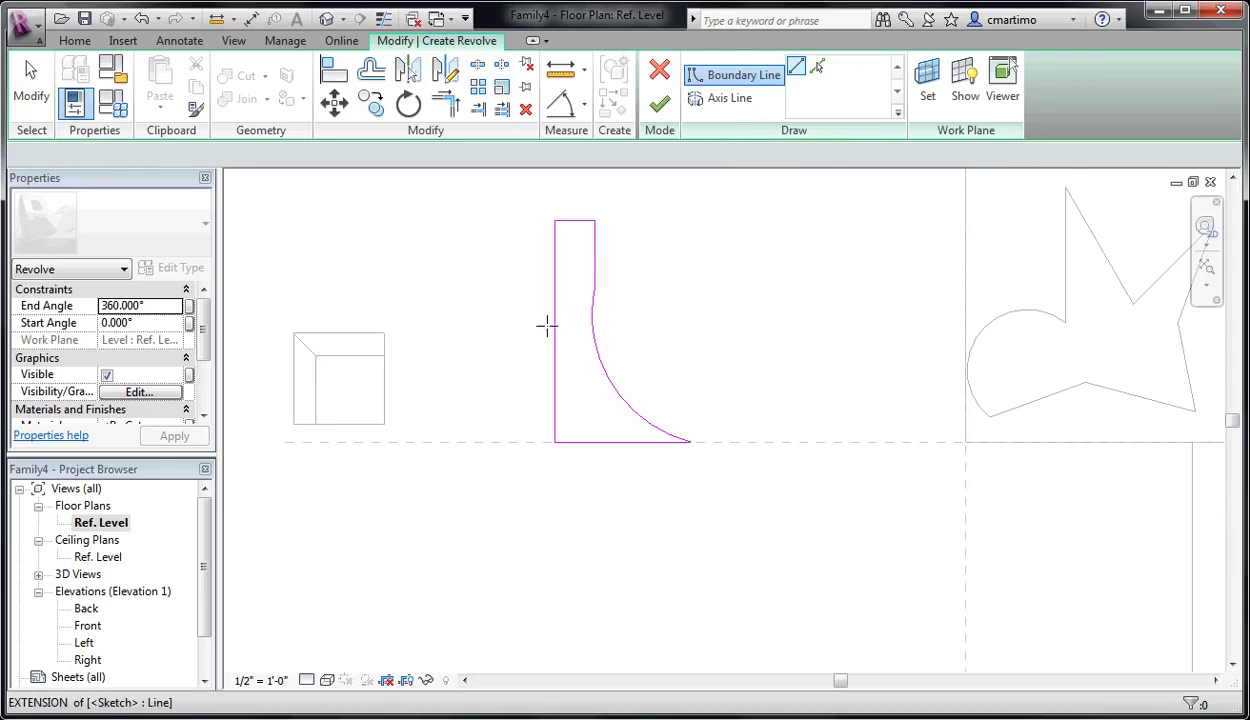
click(554, 220)
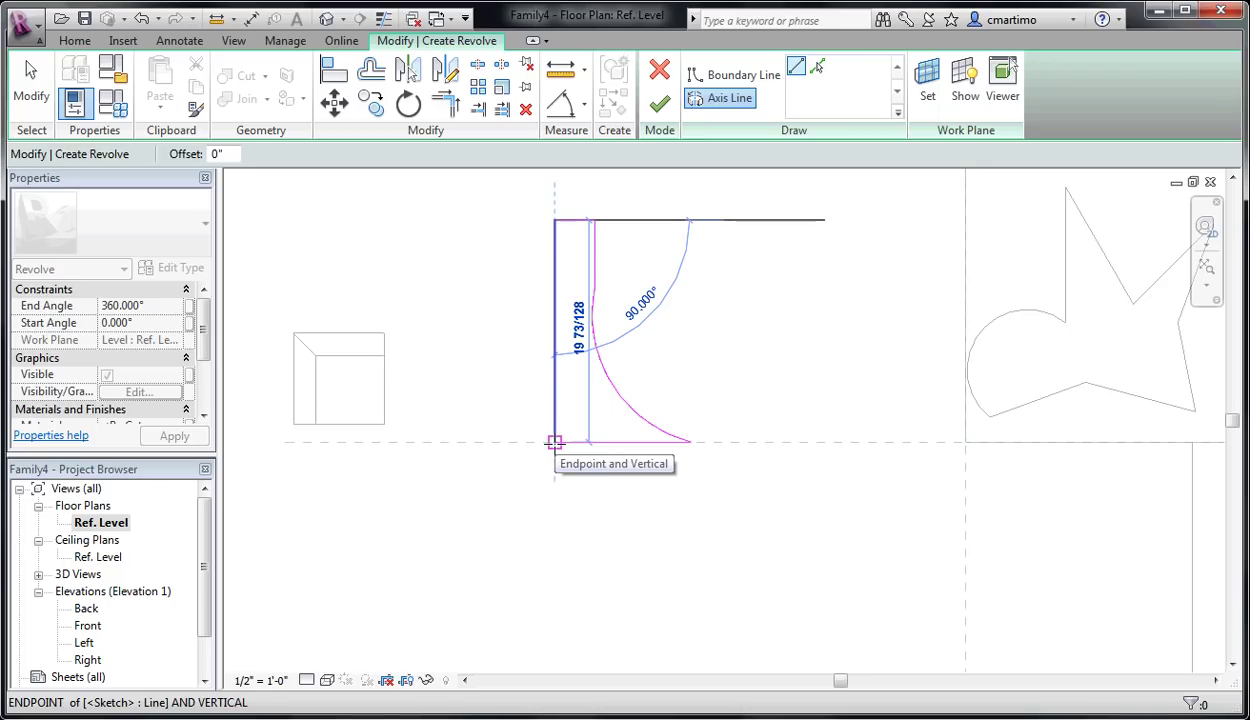
click(555, 442)
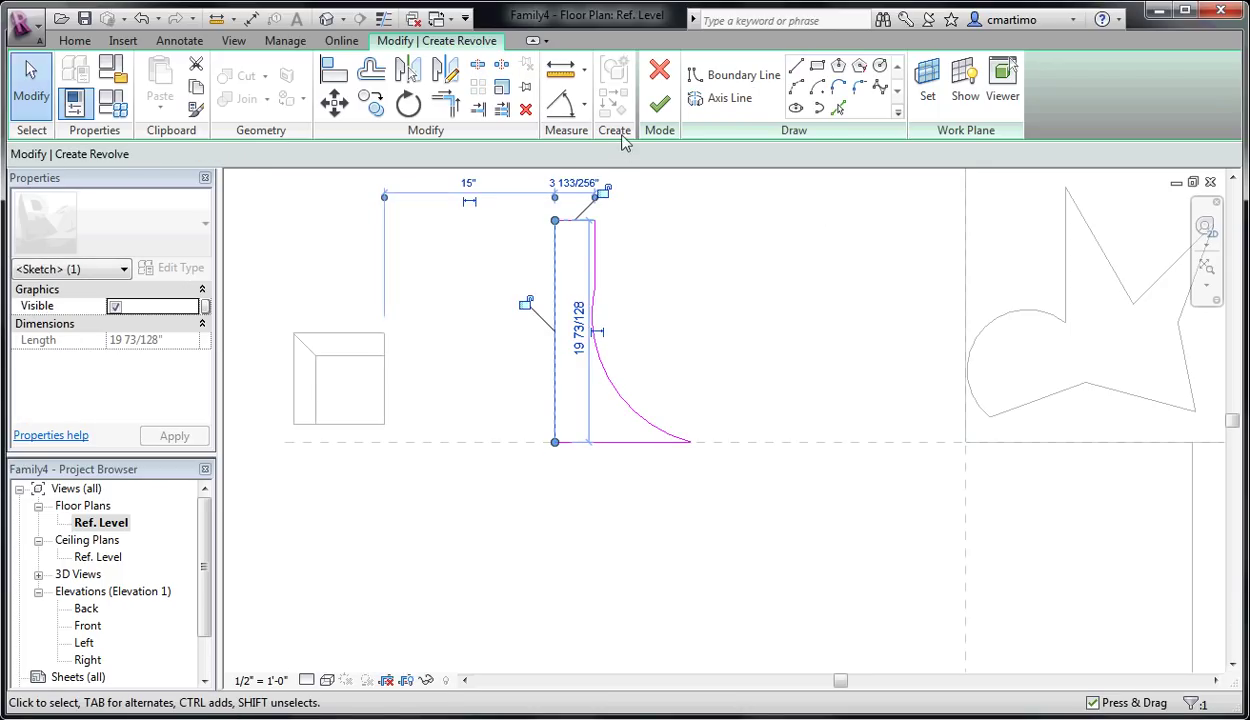
click(659, 104)
click(727, 344)
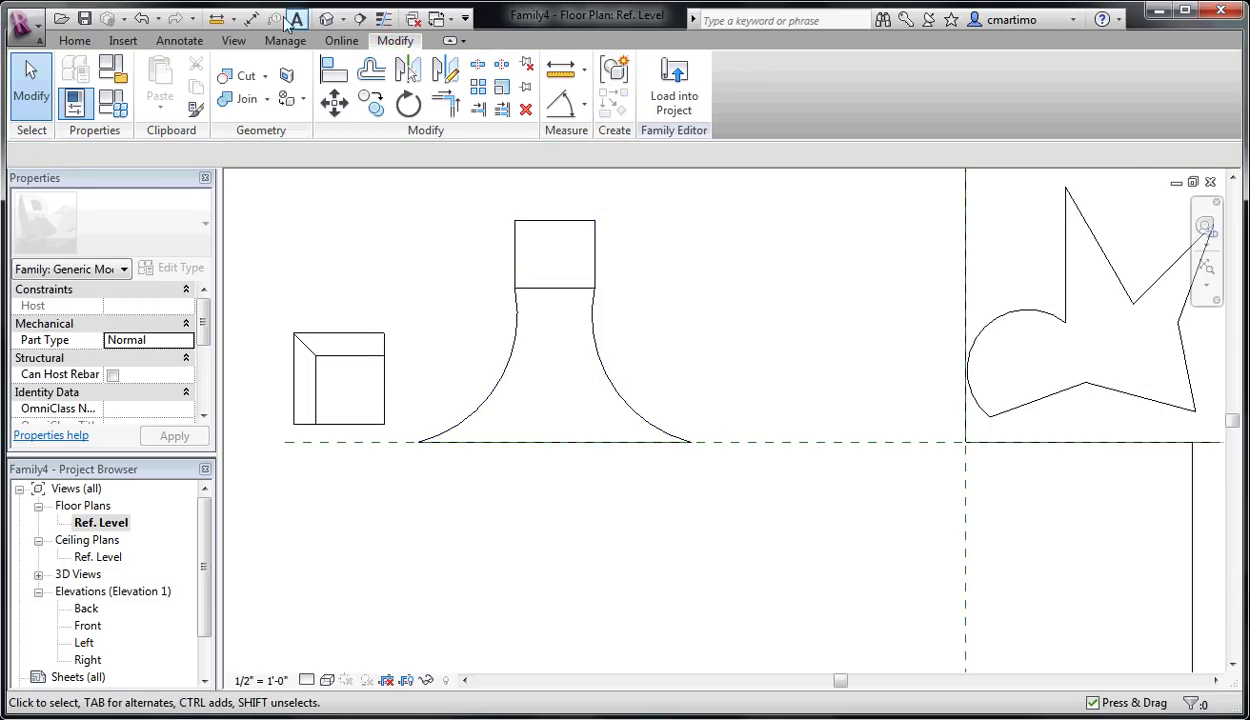
click(216, 20)
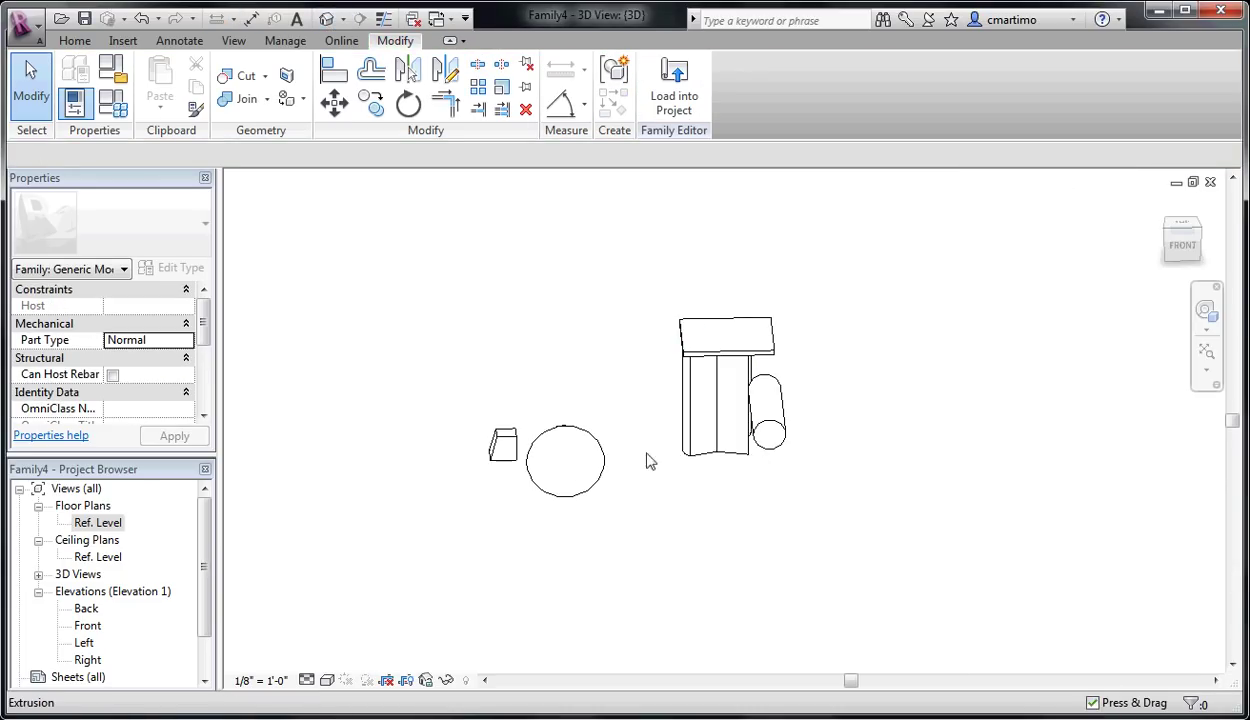
middle_drag(607, 488, 795, 360)
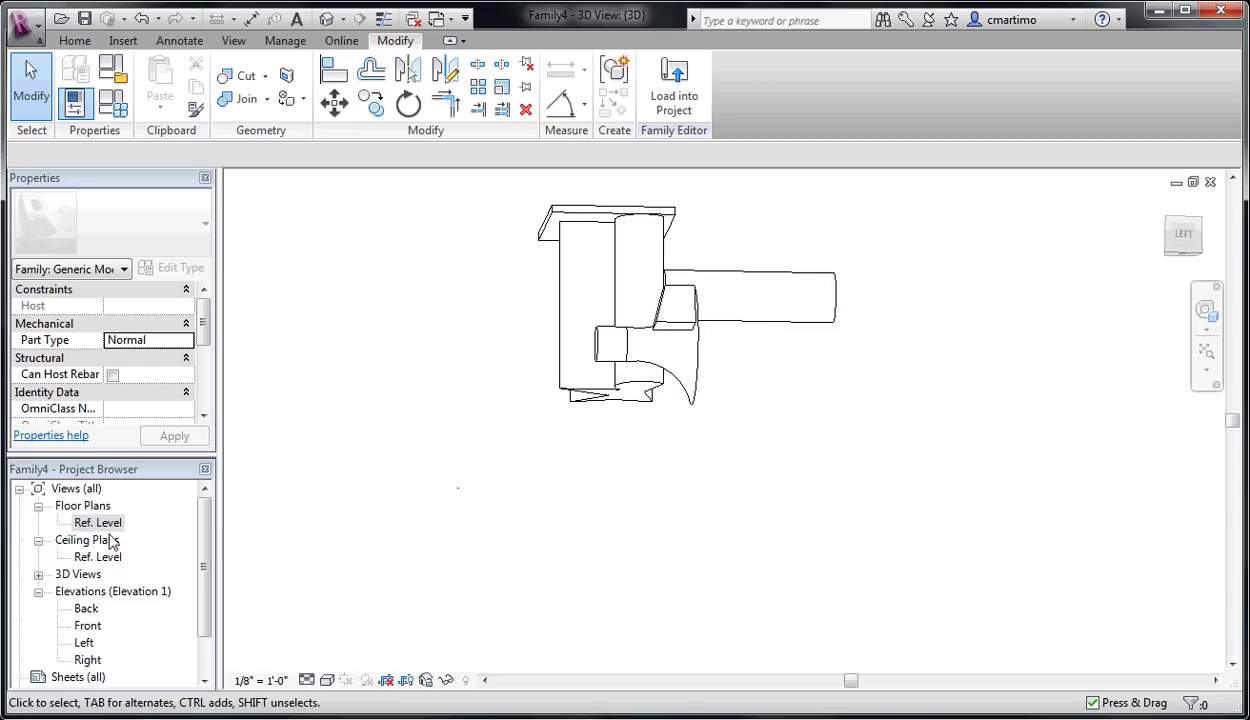
Step: Return to the Ref. Level floor plan and pan to empty space beside the slab and leg
double_click(100, 522)
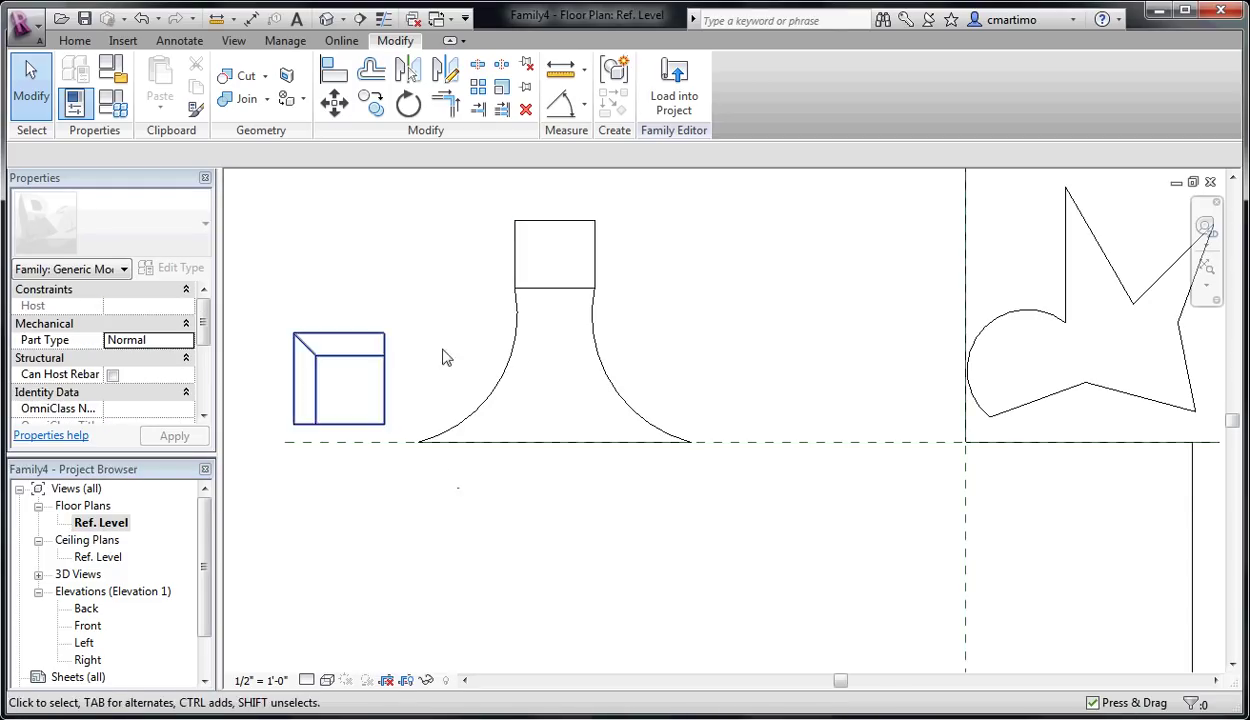
mouse_move(647, 466)
middle_down()
mouse_move(664, 432)
mouse_move(382, 324)
mouse_move(314, 261)
middle_up()
click(74, 40)
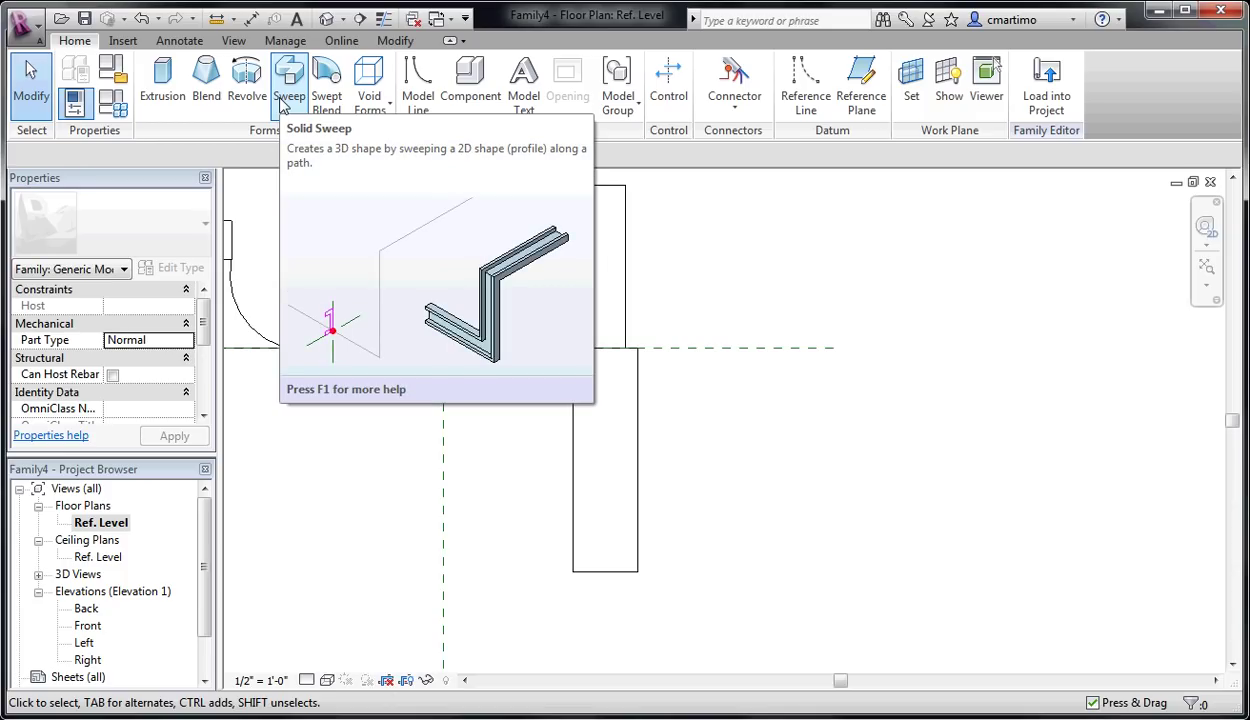
middle_drag(940, 337, 586, 407)
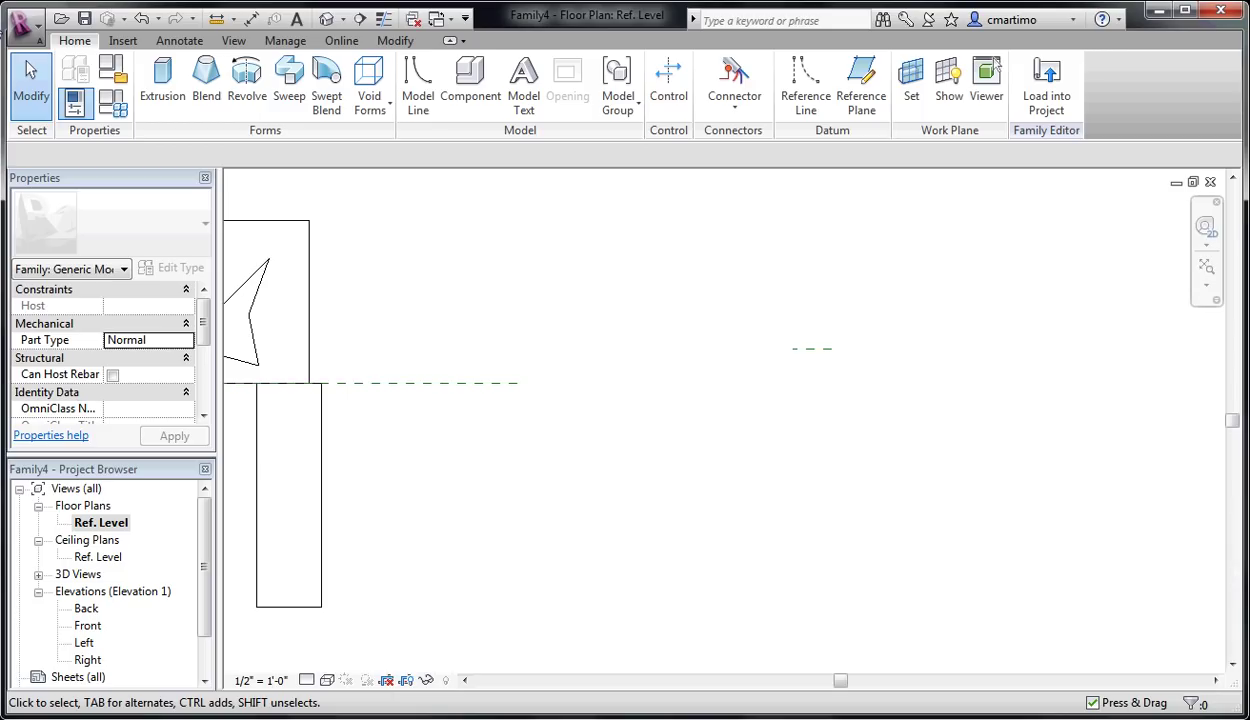
Step: Create a new family, Family5, from the Profile template
click(22, 22)
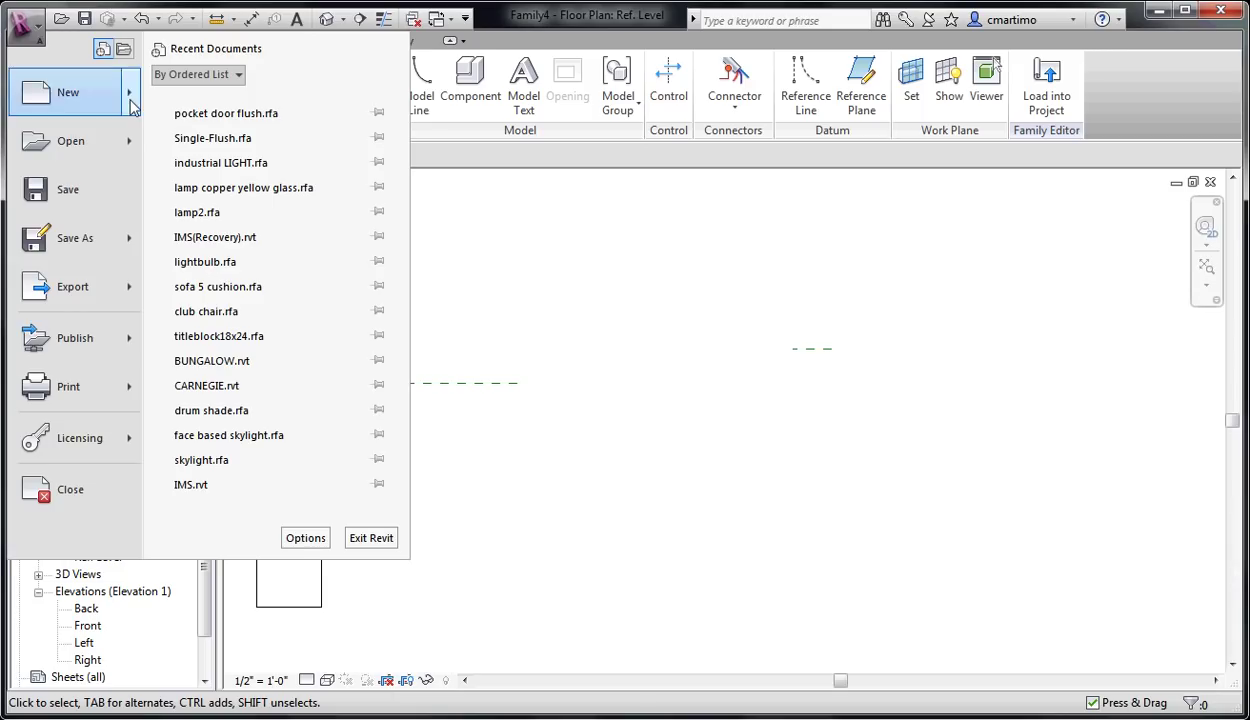
mouse_move(130, 105)
click(230, 170)
drag(566, 232, 566, 387)
click(310, 405)
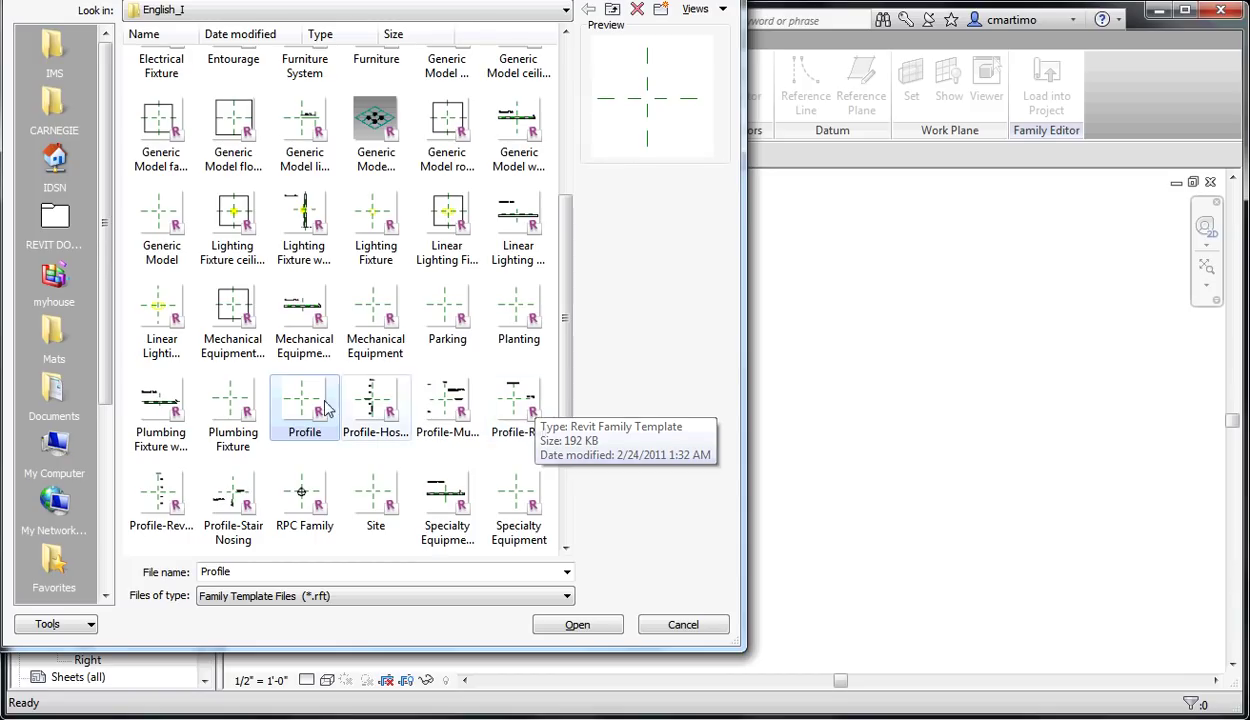
click(577, 625)
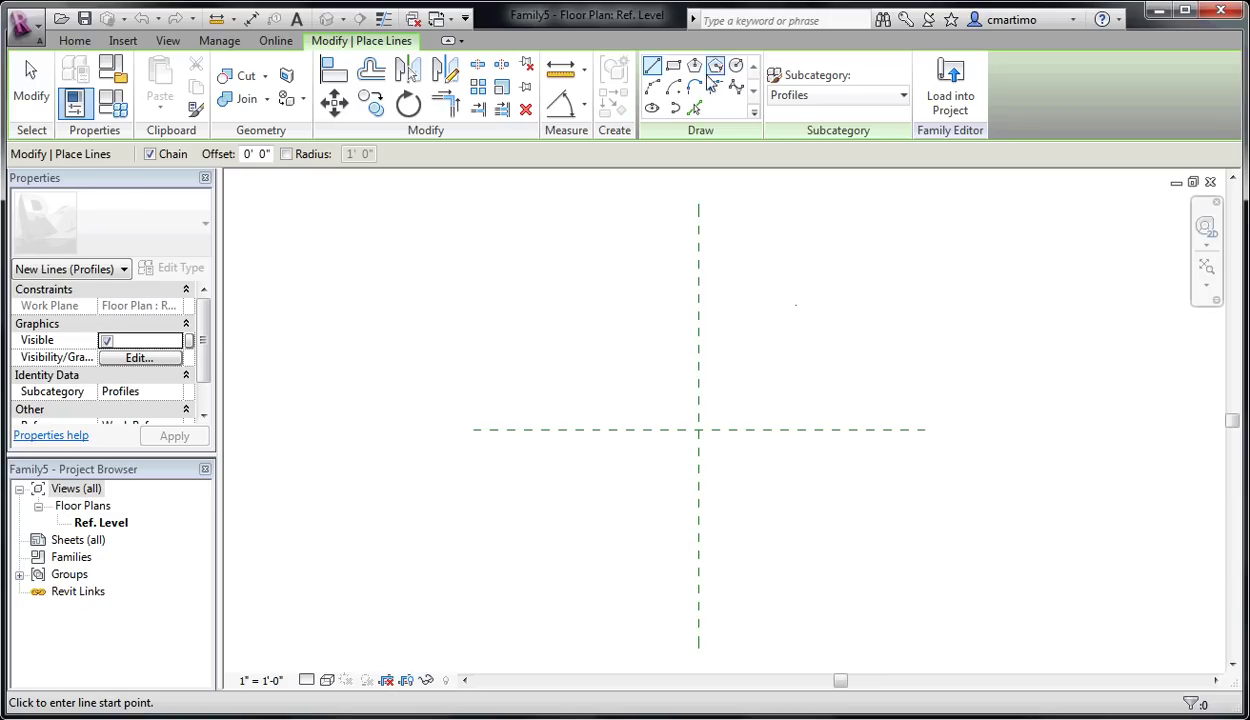
Step: Draw a 7" radius circle centred on the reference-plane intersection
click(736, 65)
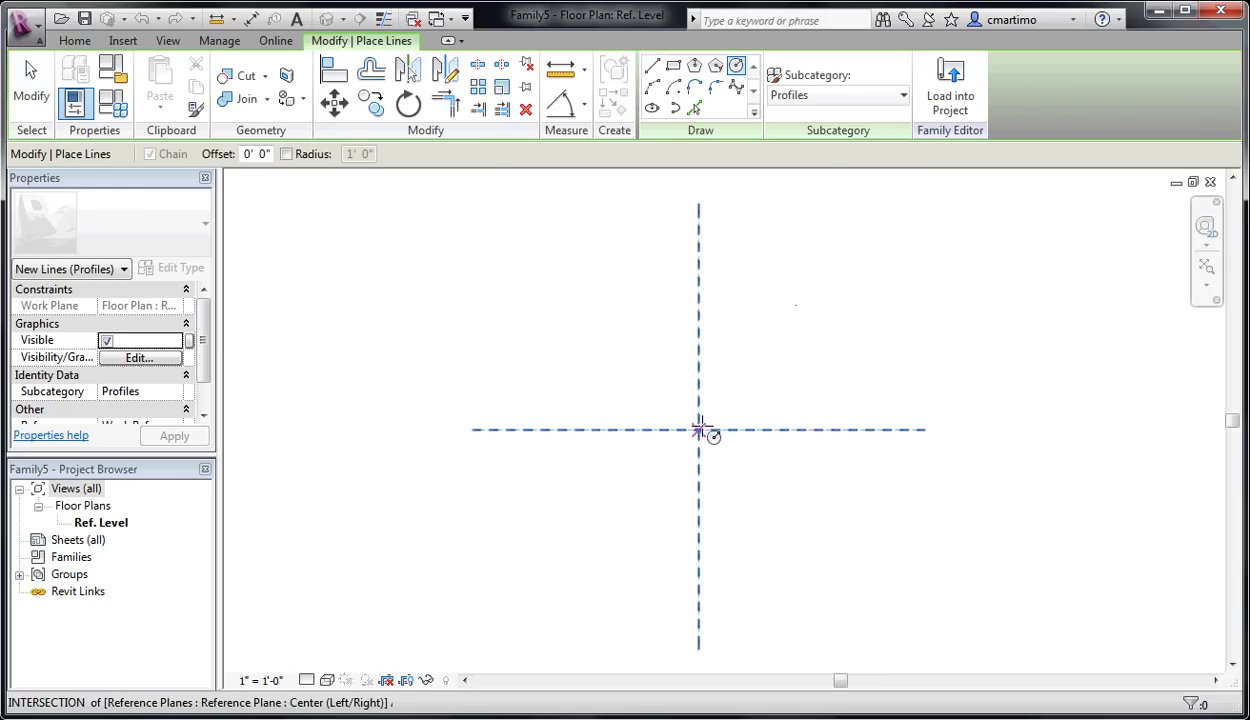
click(698, 430)
click(725, 475)
key(Escape)
key(Escape)
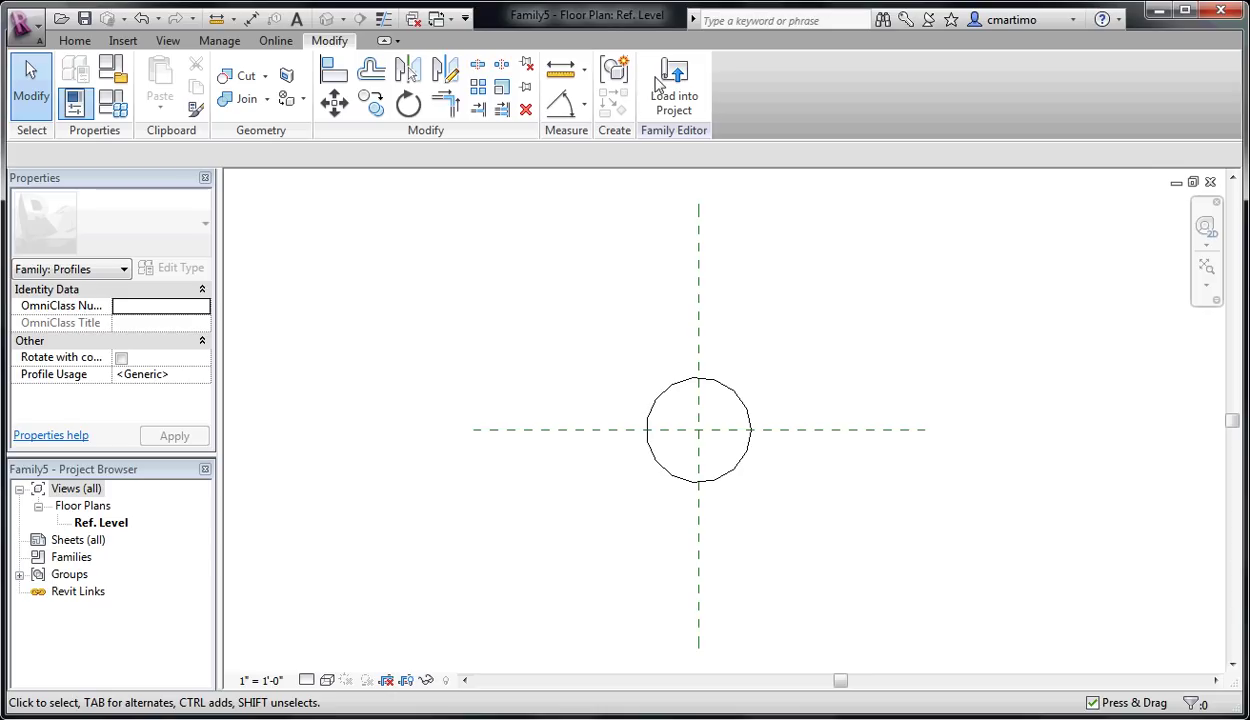
Step: Save the profile as 7circle in the IMS PROFILES folder and load it into Family4
click(84, 18)
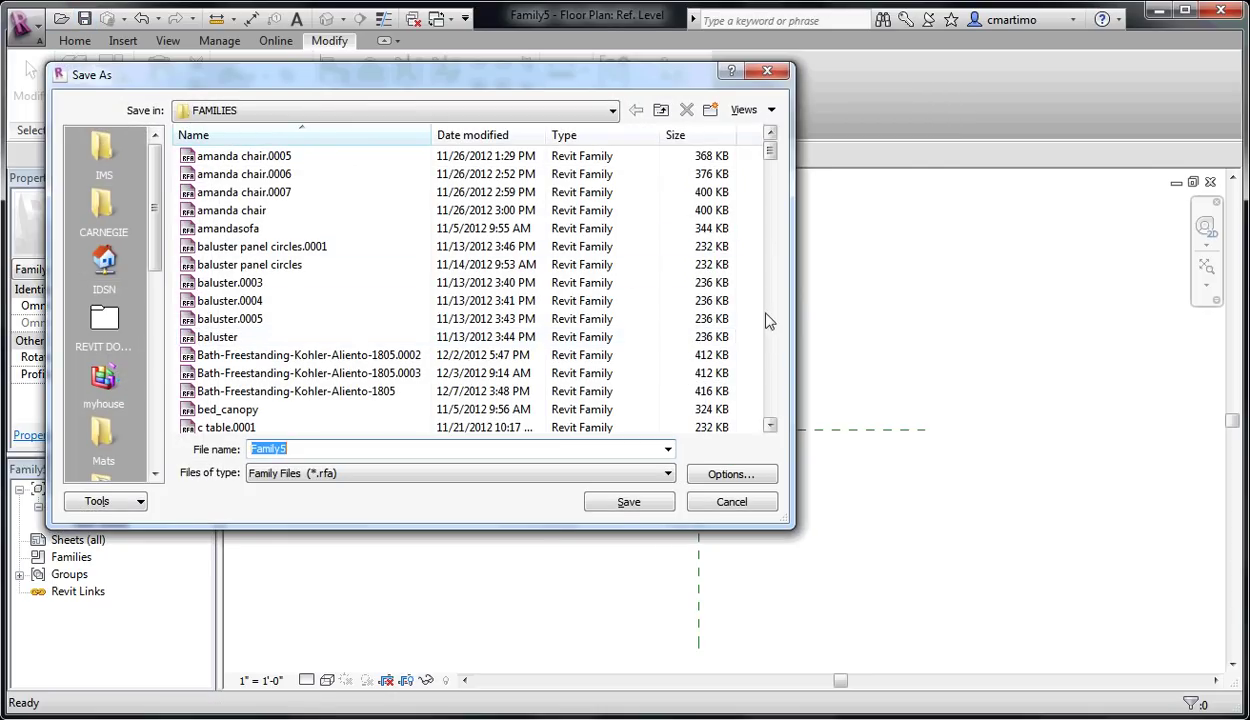
text(7" circle)
click(95, 150)
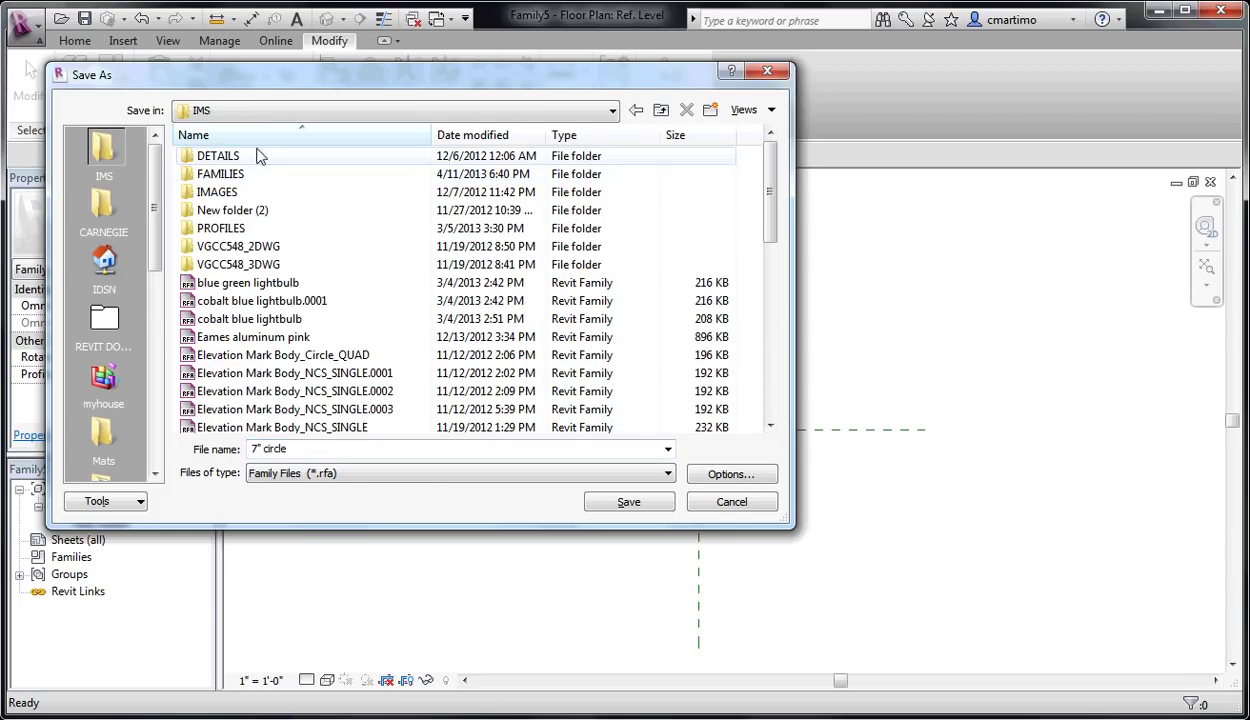
double_click(255, 228)
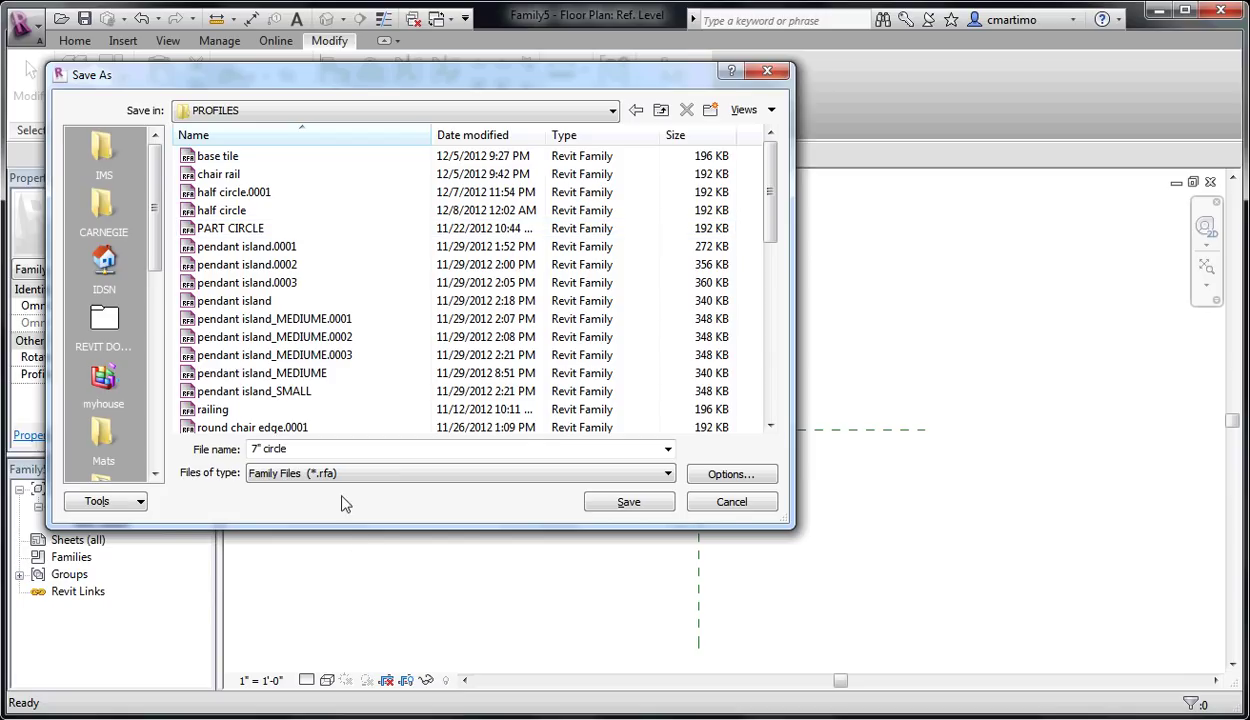
click(632, 501)
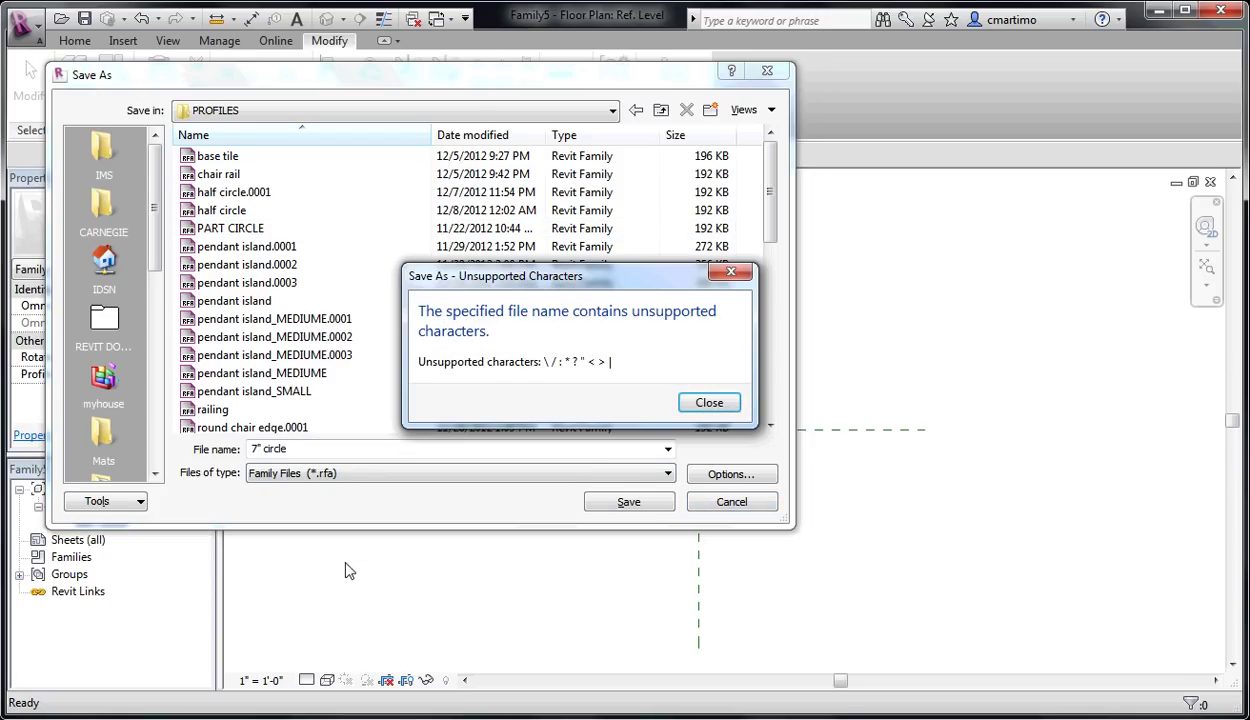
click(709, 402)
click(265, 447)
click(630, 502)
click(674, 90)
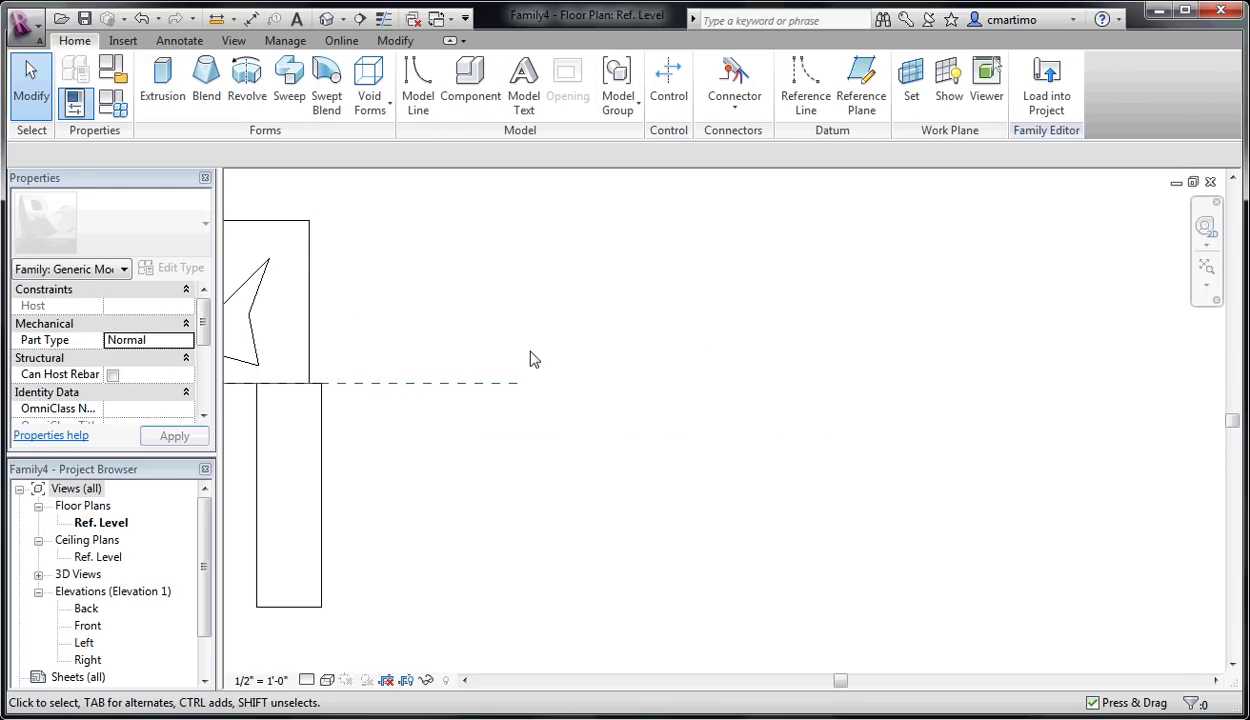
Step: Start a sweep and sketch its path as a start-end-radius arc beside the model
middle_drag(410, 410, 435, 373)
click(289, 80)
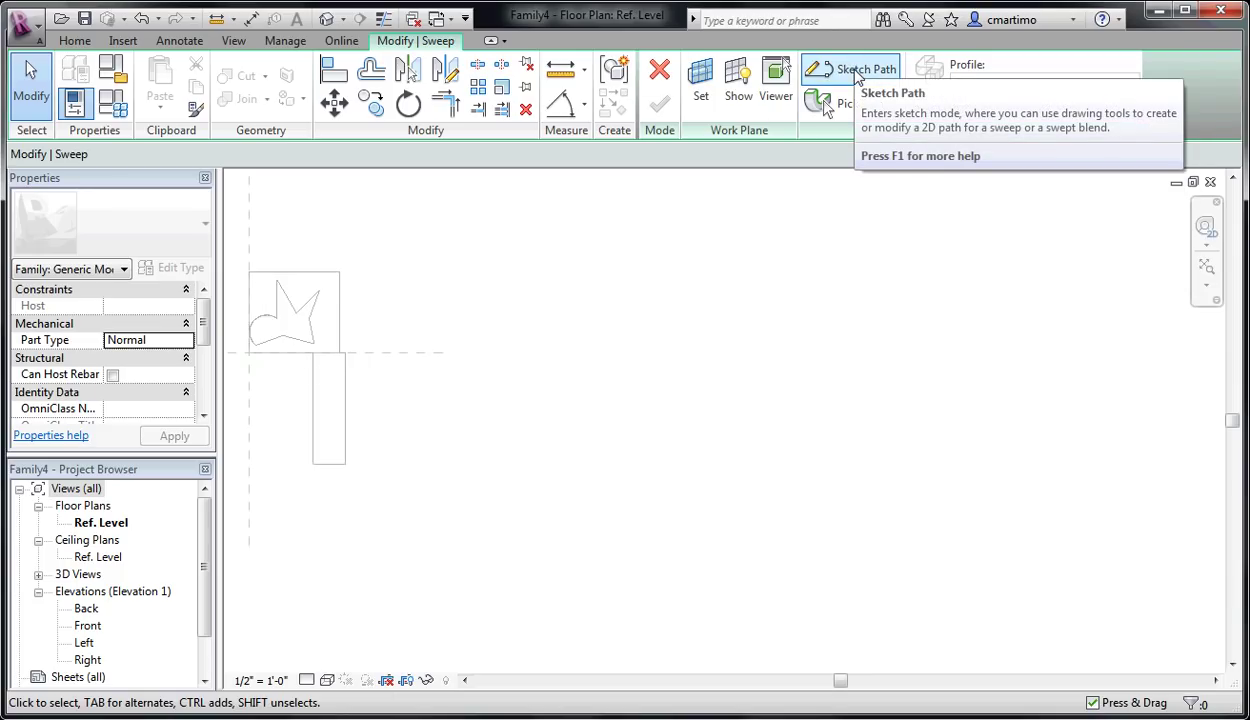
click(857, 70)
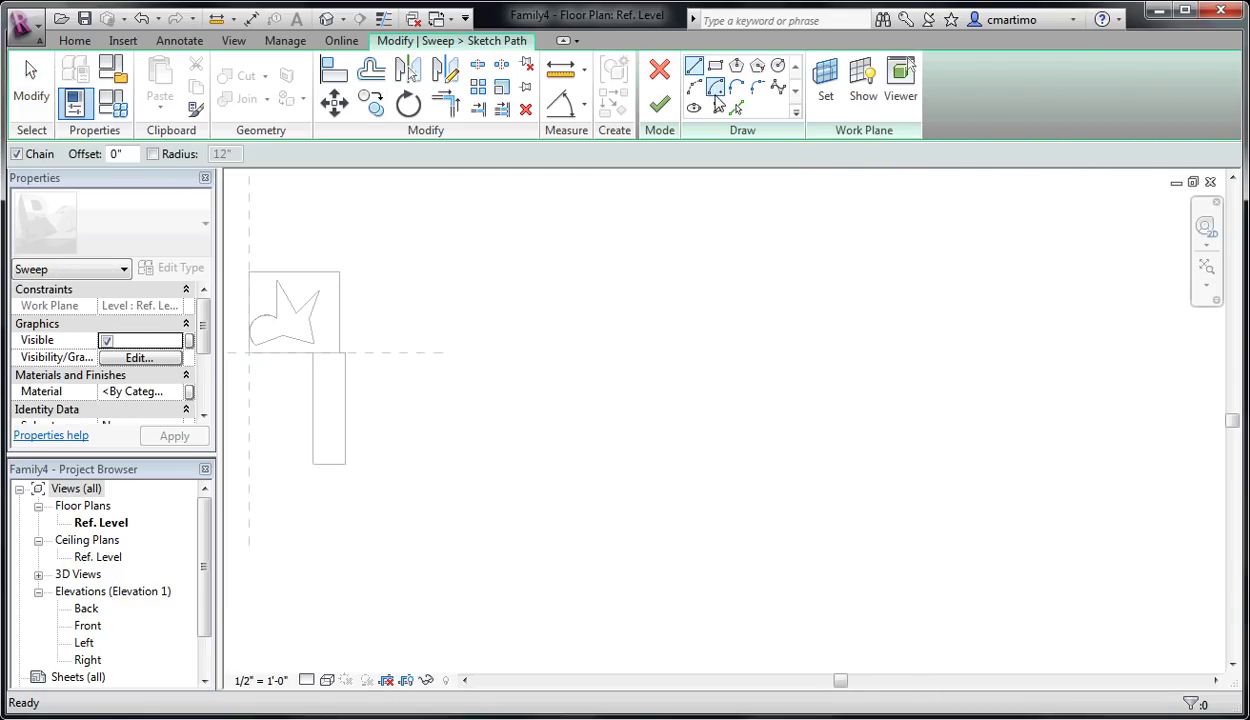
click(694, 87)
click(460, 433)
click(641, 279)
click(462, 250)
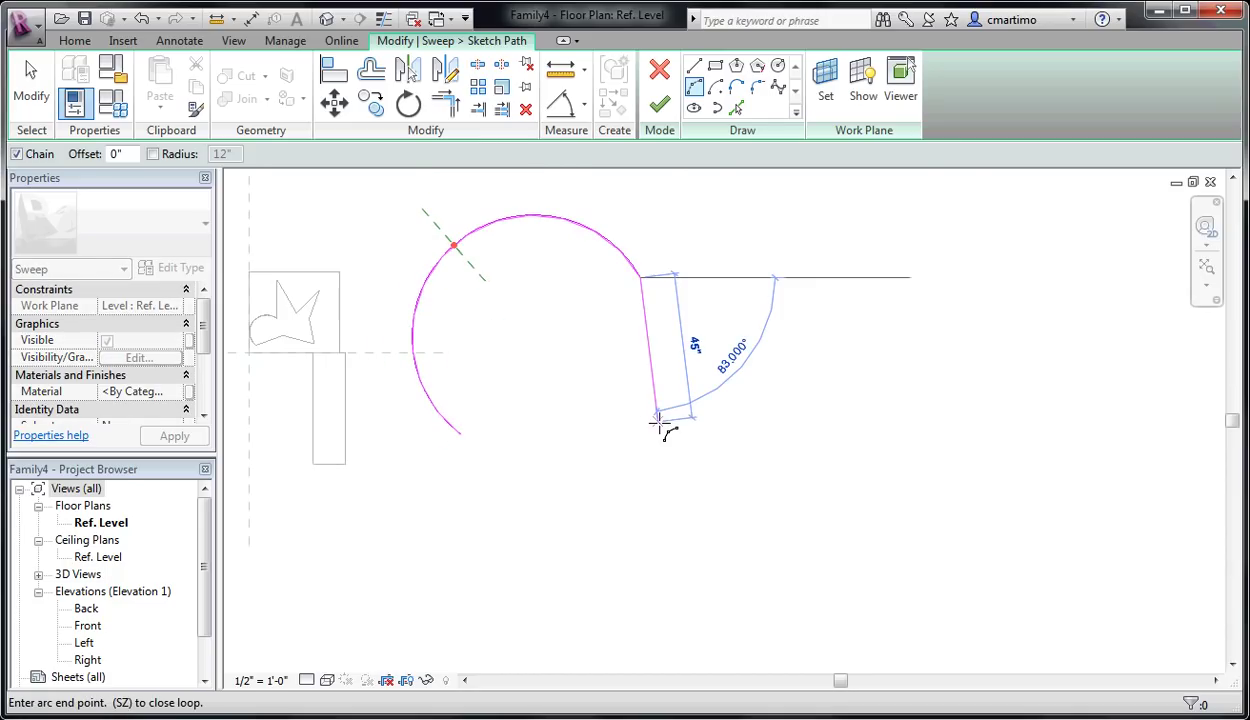
key(Escape)
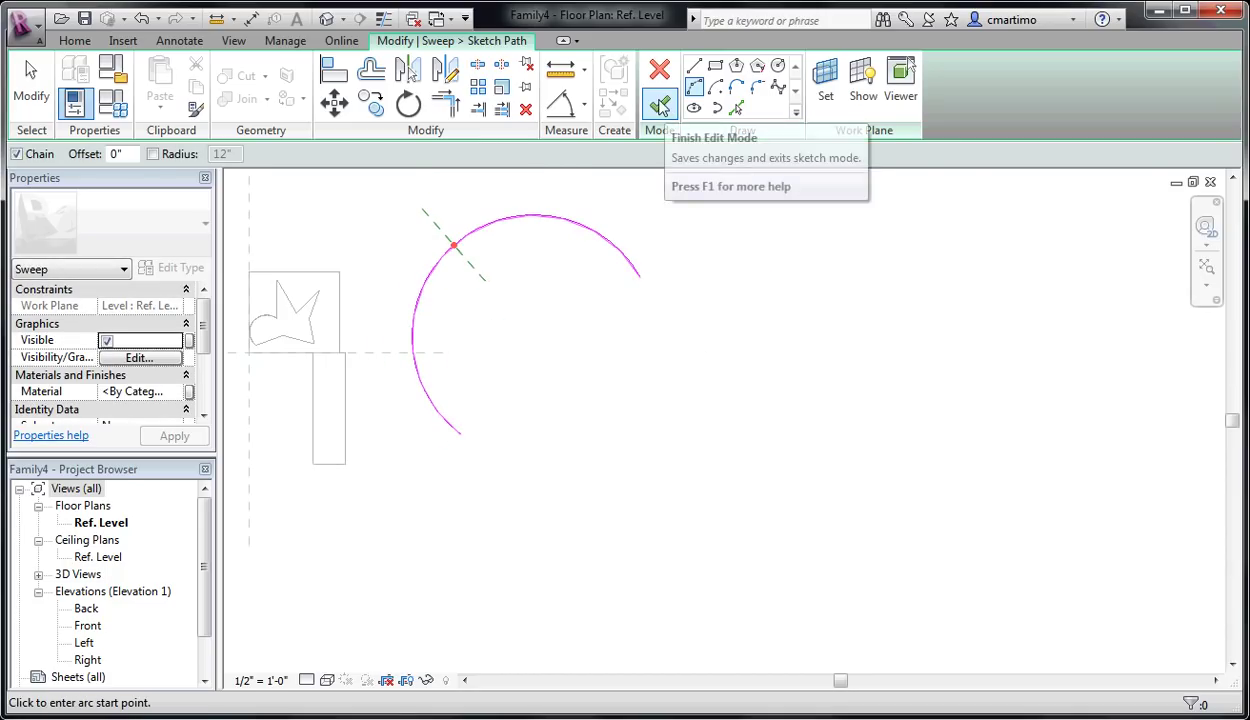
click(660, 106)
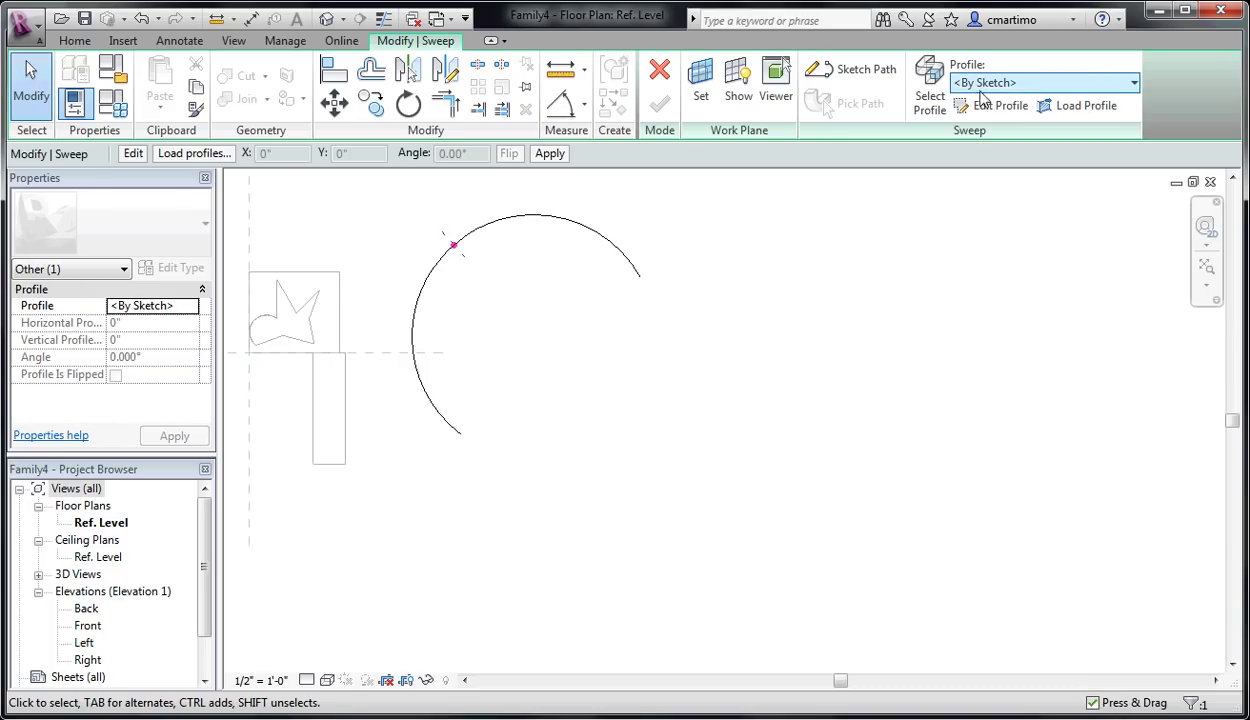
Step: Use the 7circle profile, check it in 3D, and finish the curved tube sweep
click(1025, 86)
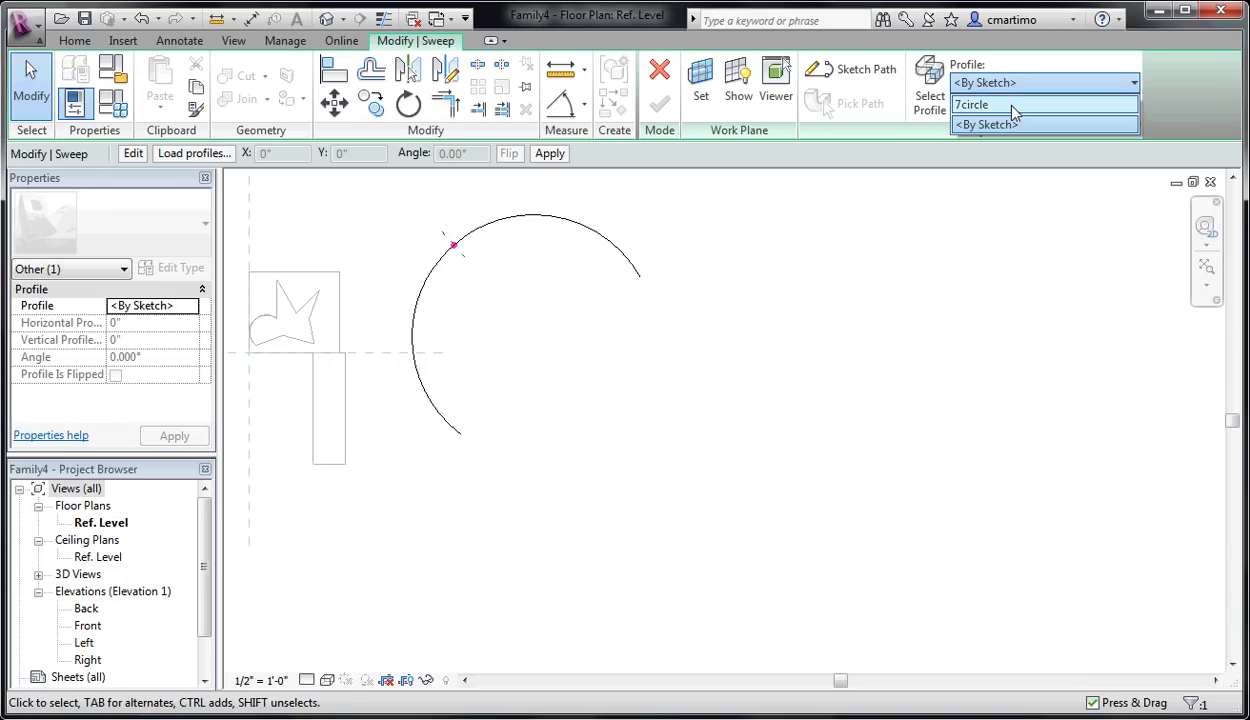
click(1013, 106)
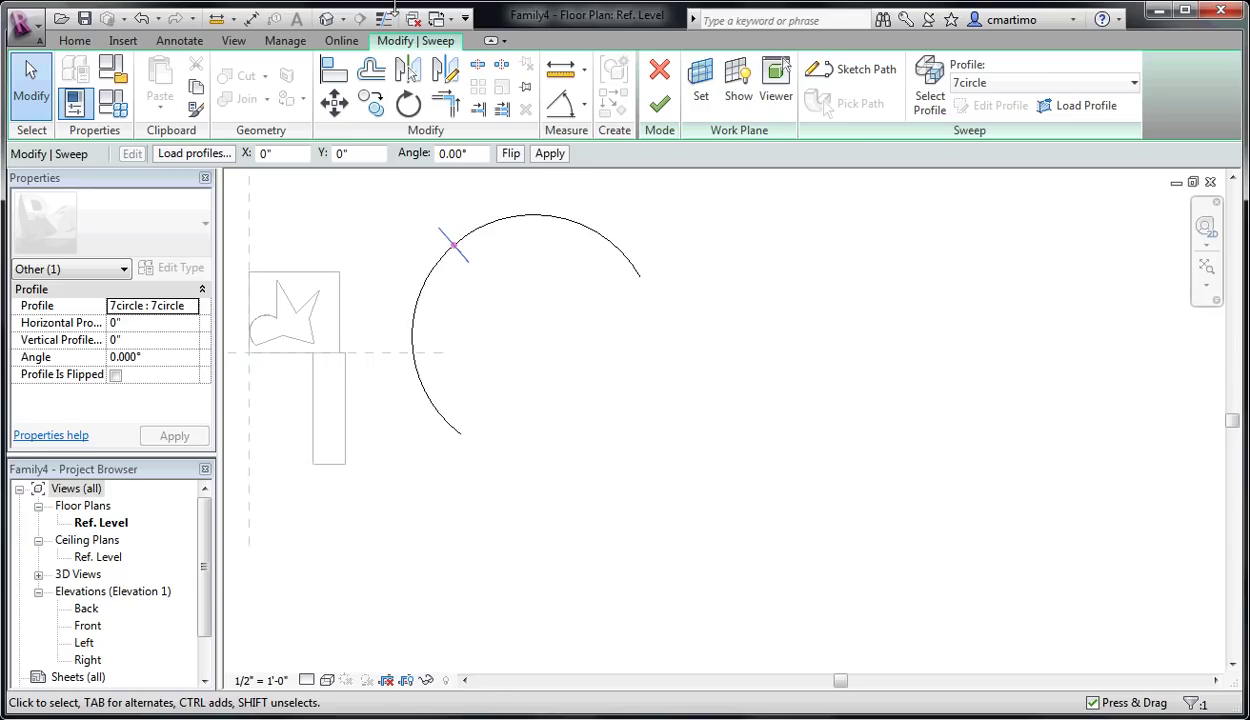
click(327, 19)
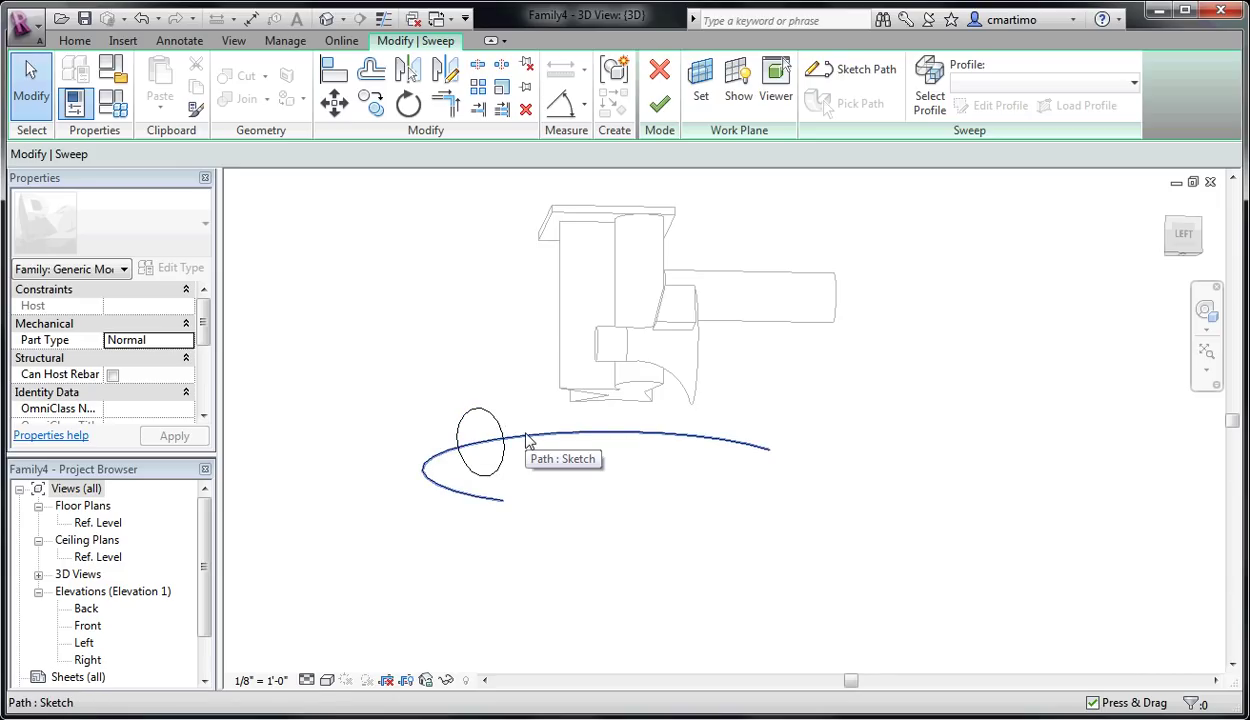
click(497, 437)
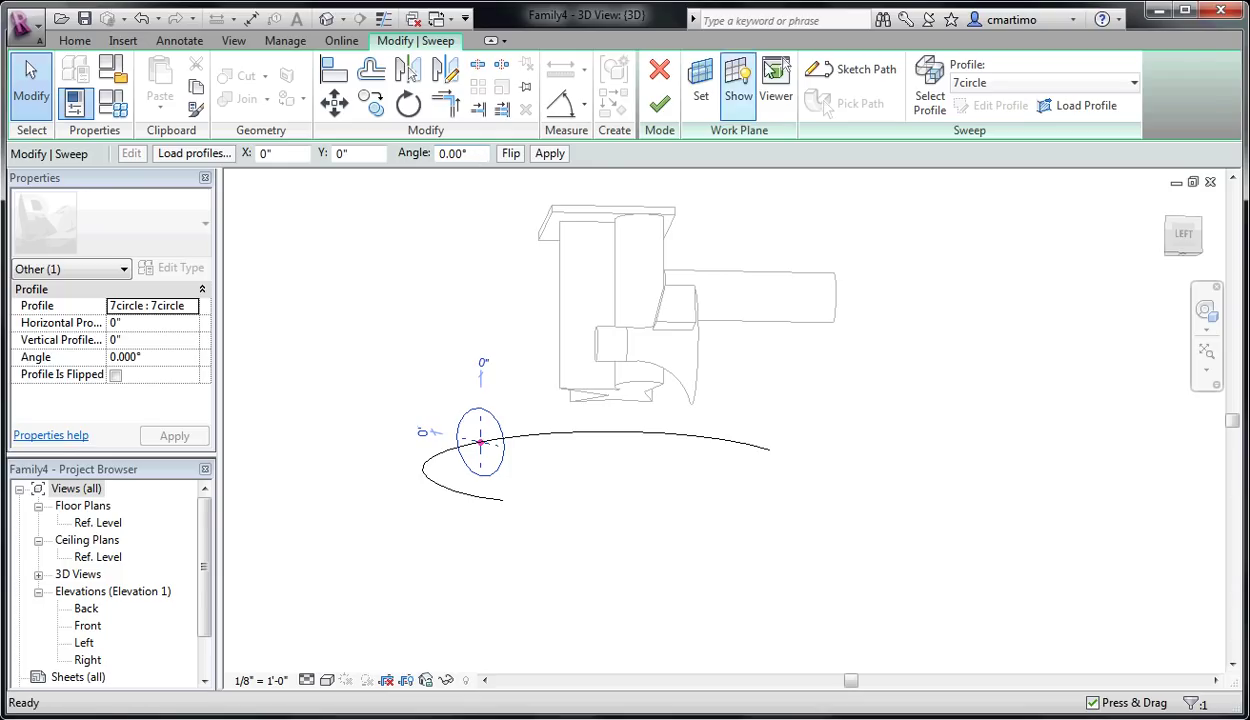
click(527, 178)
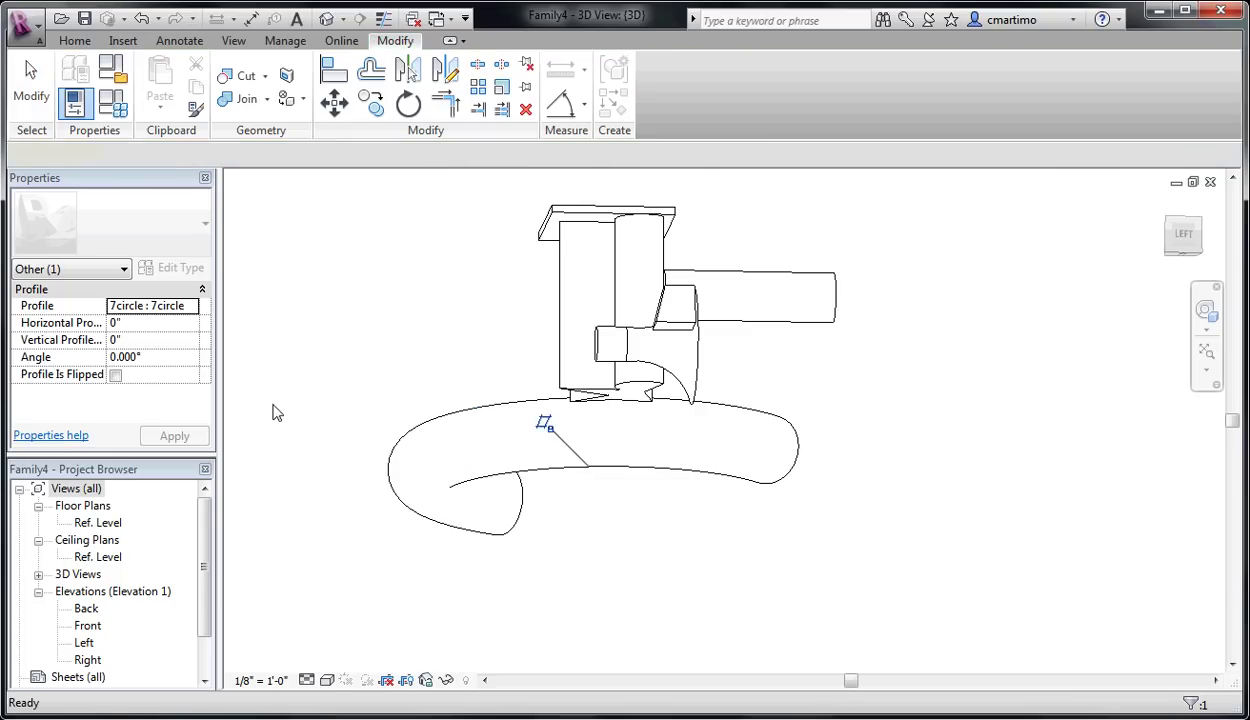
click(845, 528)
middle_drag(755, 566, 624, 374)
double_click(108, 522)
Step: Reframe the Ref. Level plan around the arc and sketches, then start a Swept Blend
click(74, 40)
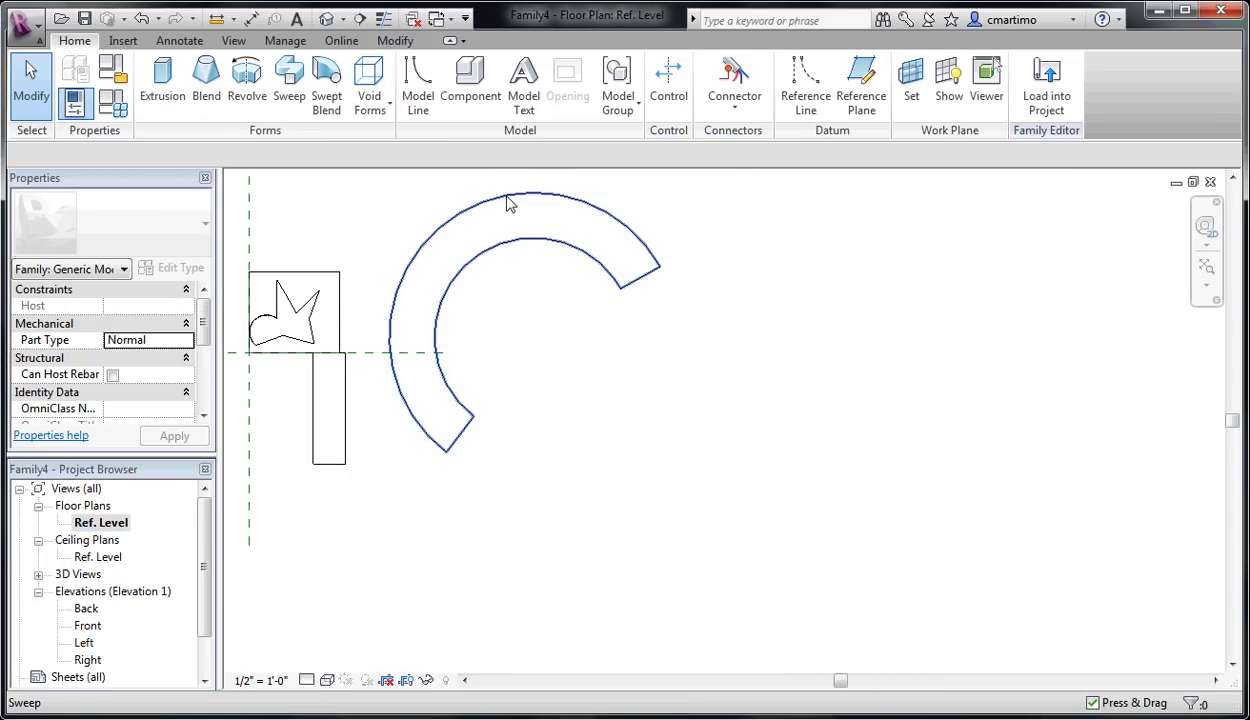
middle_drag(757, 353, 497, 349)
scroll(580, 338, down, 2)
middle_drag(580, 338, 548, 298)
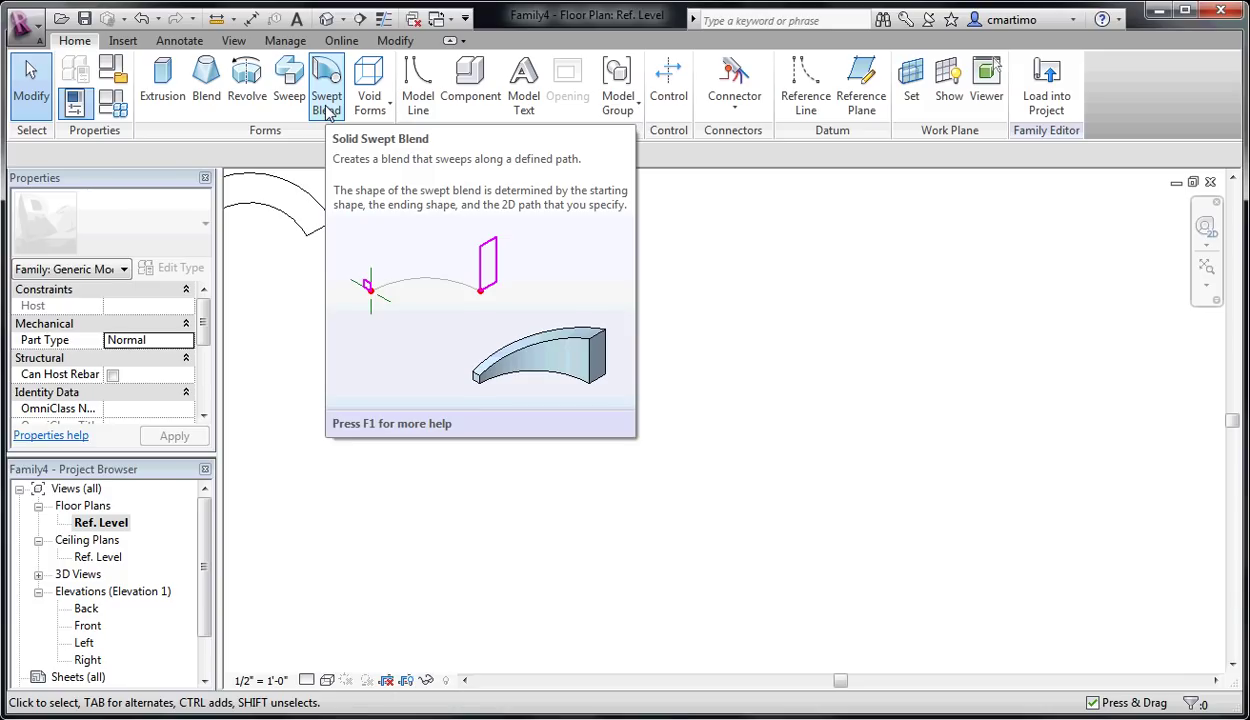
mouse_move(455, 330)
middle_down()
mouse_move(460, 388)
mouse_move(920, 416)
middle_up()
scroll(556, 299, up, 2)
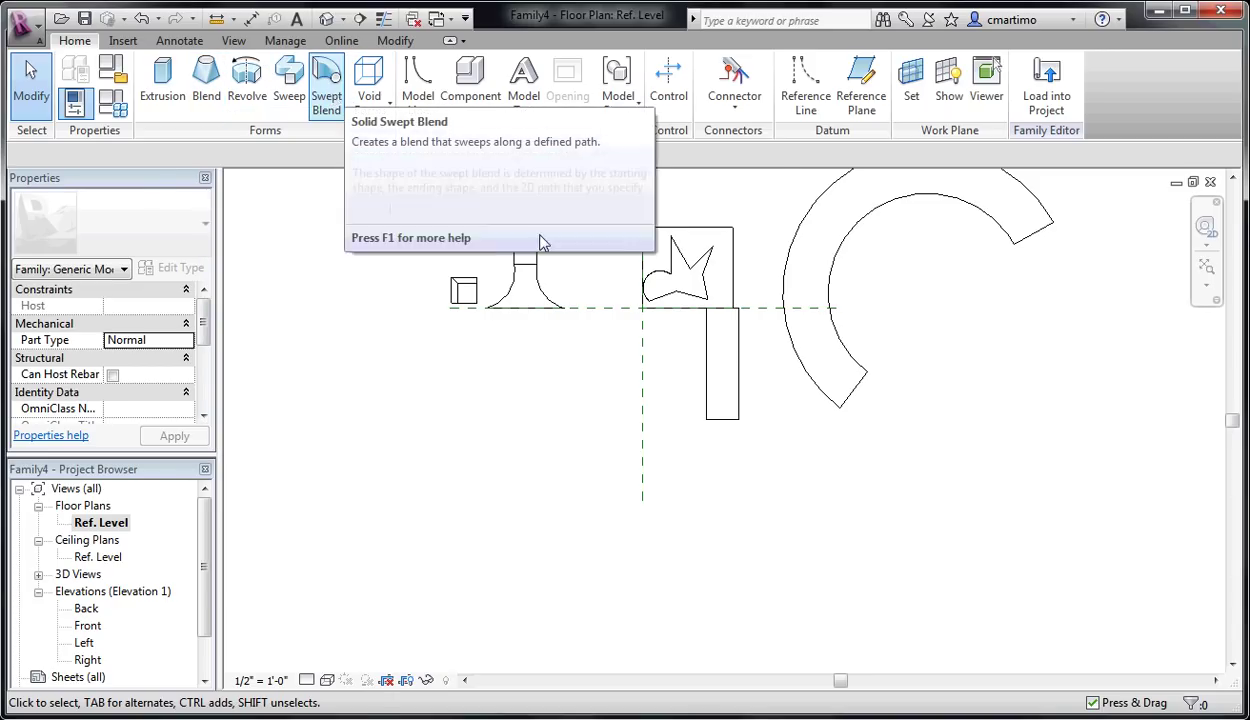
middle_drag(1035, 374, 547, 312)
scroll(484, 336, down, 2)
click(329, 100)
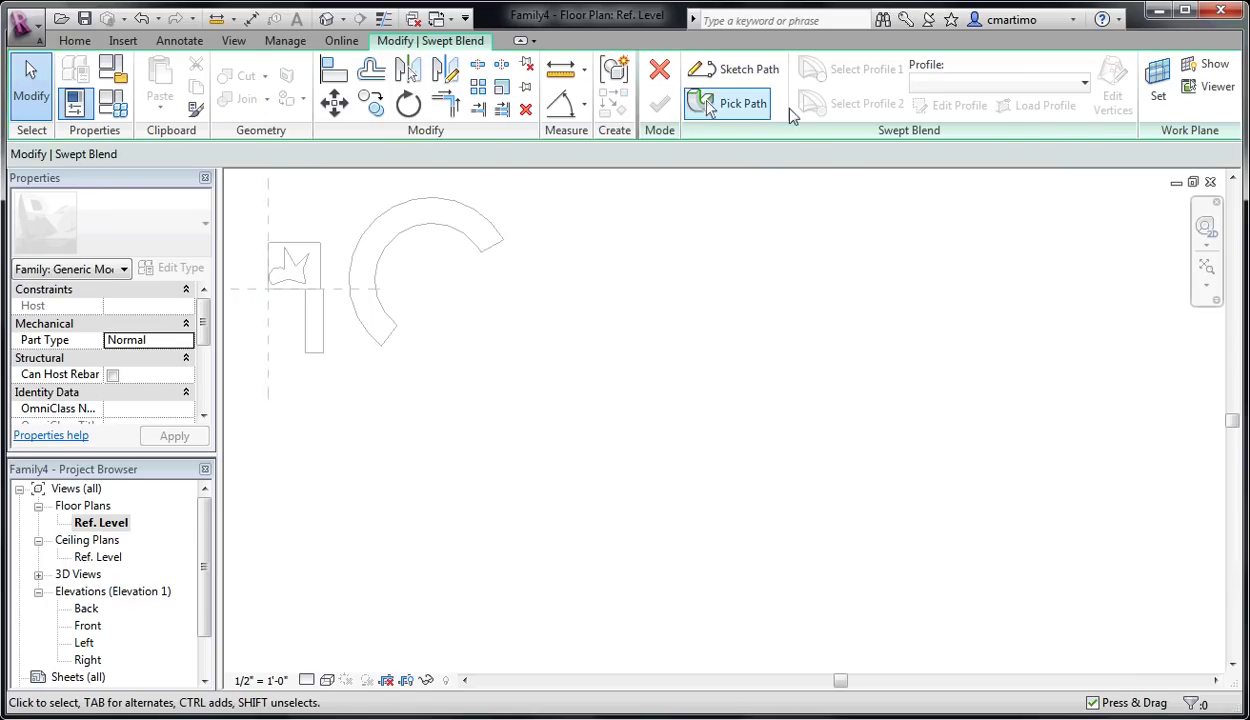
Step: Sketch the swept blend's path as an arc and finish the path
click(745, 69)
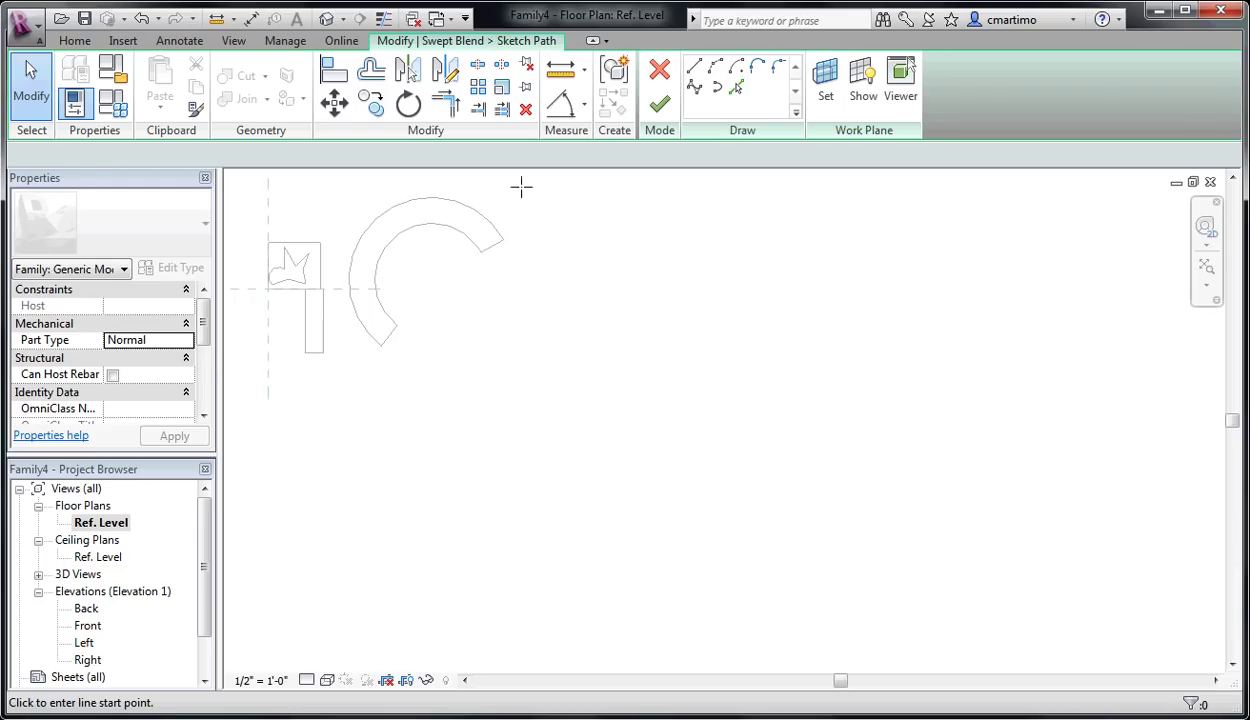
click(715, 66)
click(519, 451)
click(722, 329)
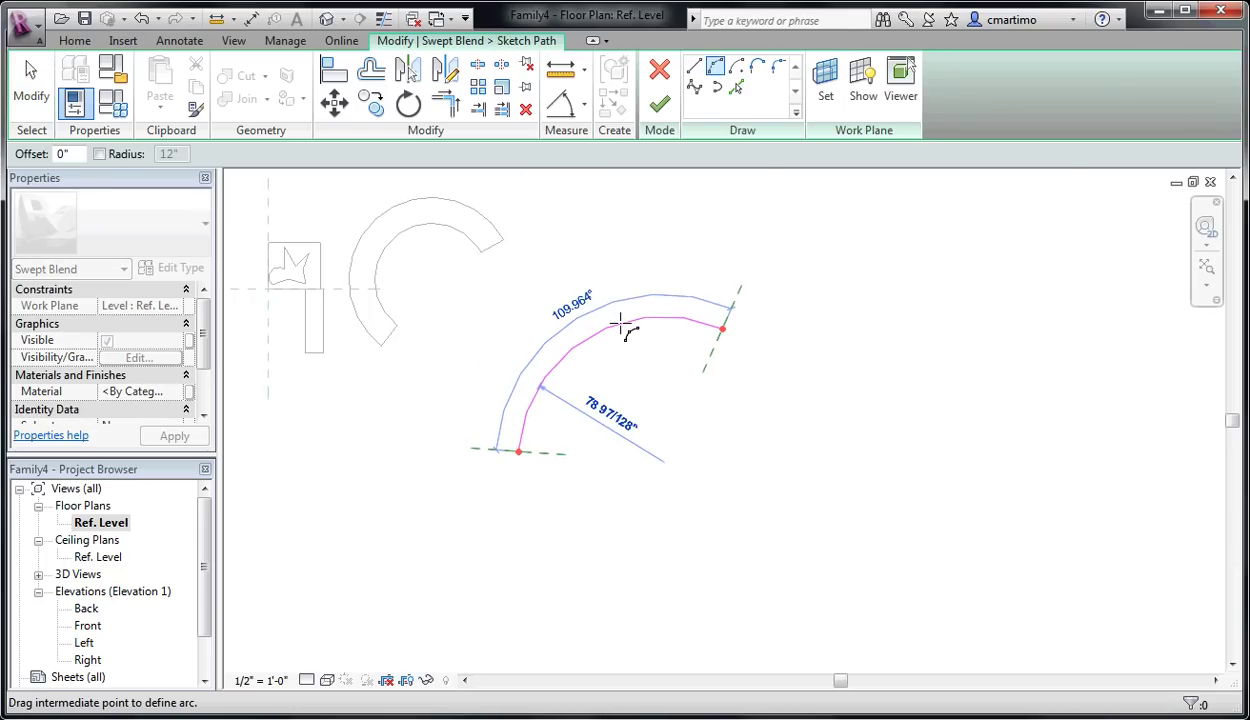
click(630, 322)
click(659, 104)
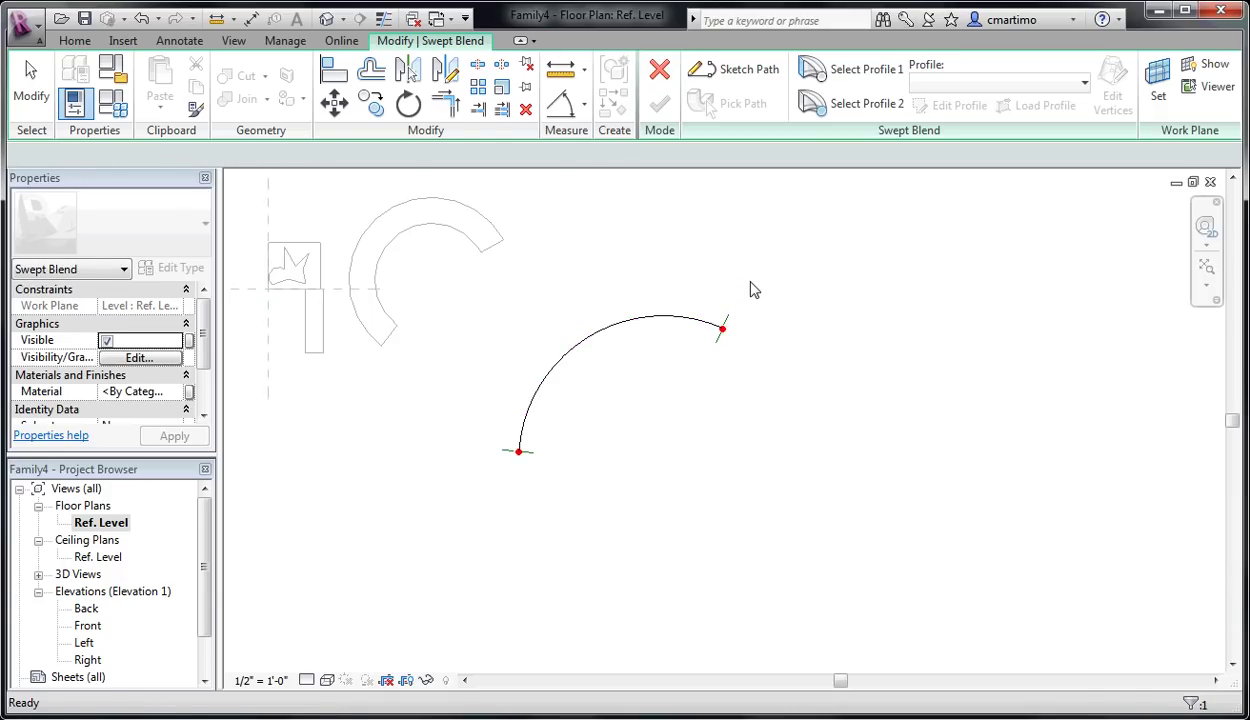
Step: Set 7circle as the swept blend's first profile
click(866, 72)
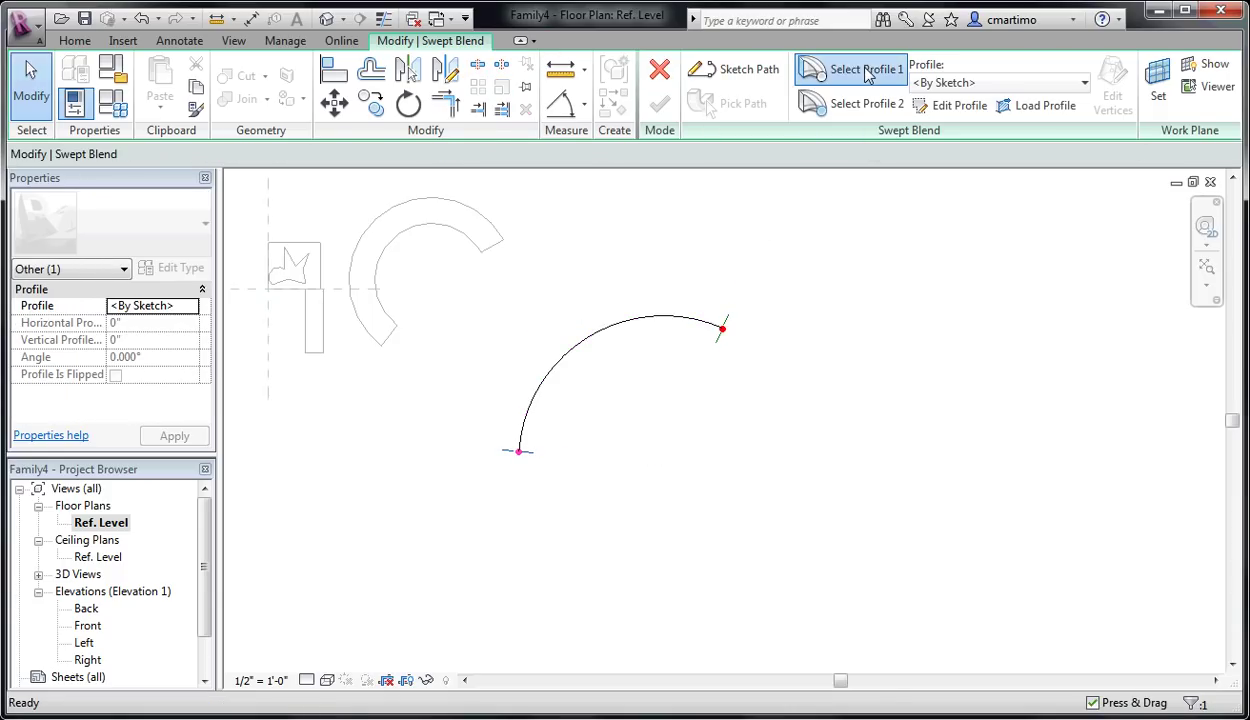
click(1015, 83)
click(930, 104)
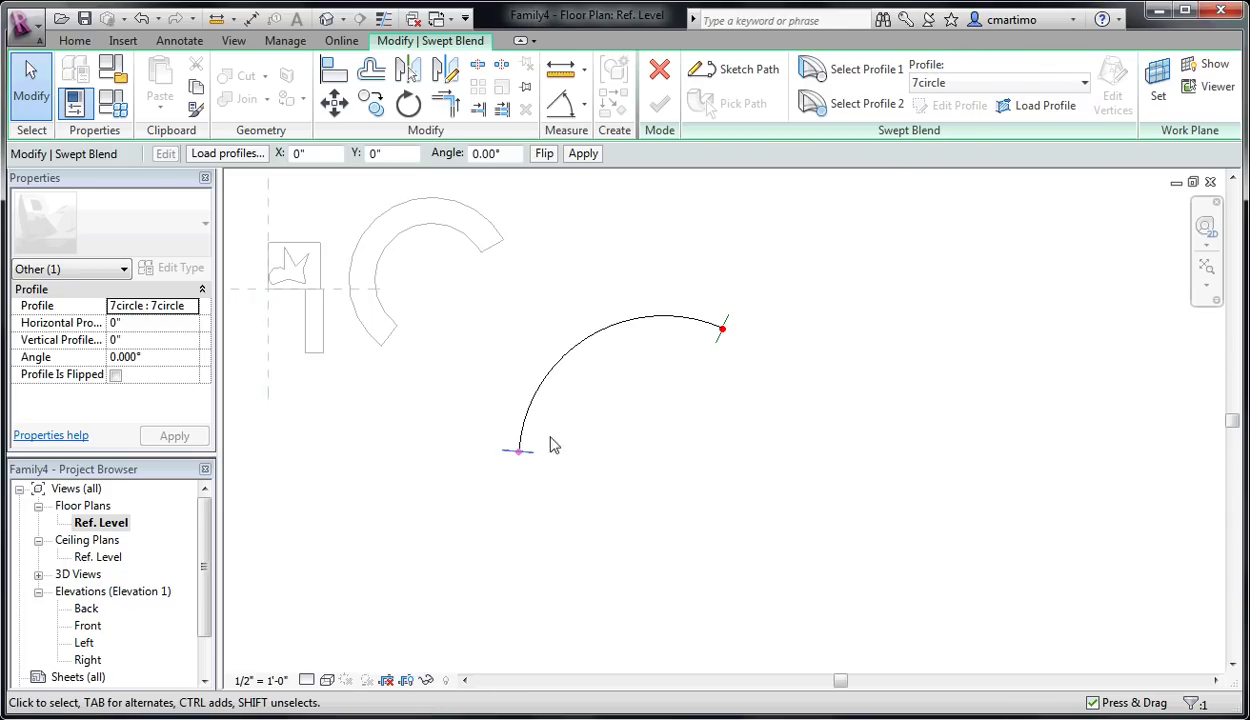
scroll(505, 460, up, 2)
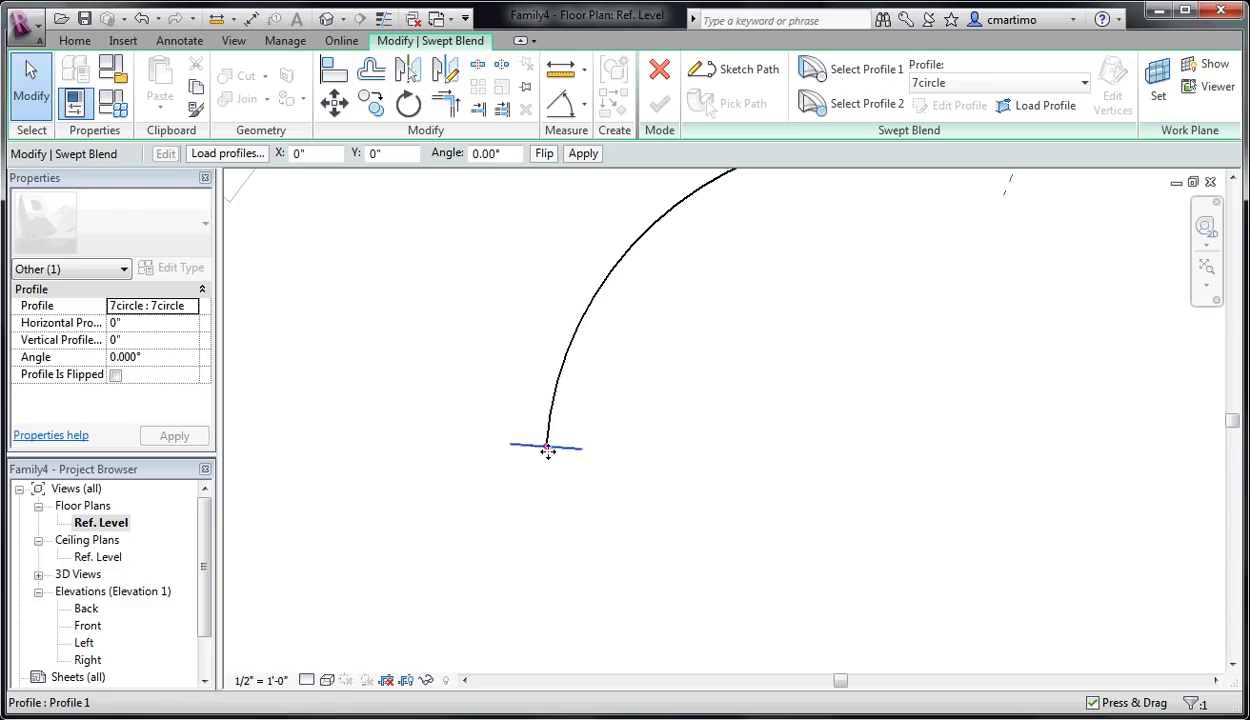
scroll(543, 451, up, 2)
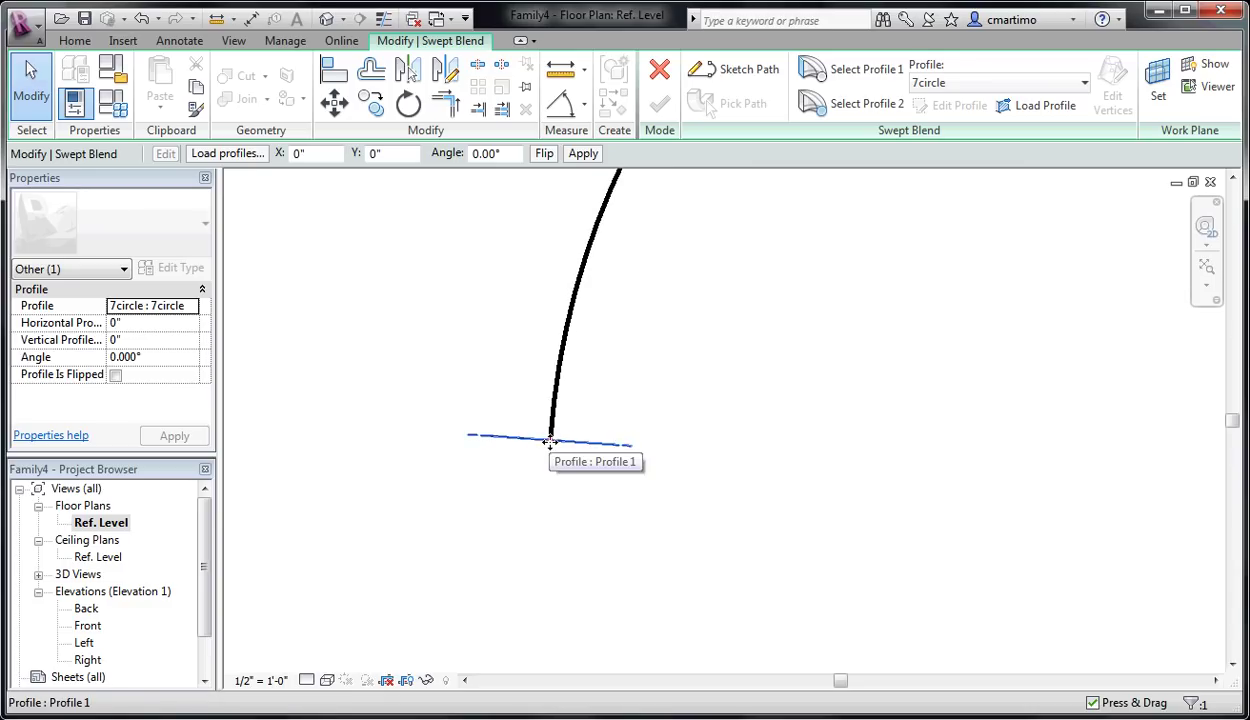
scroll(594, 463, down, 3)
middle_drag(617, 435, 628, 422)
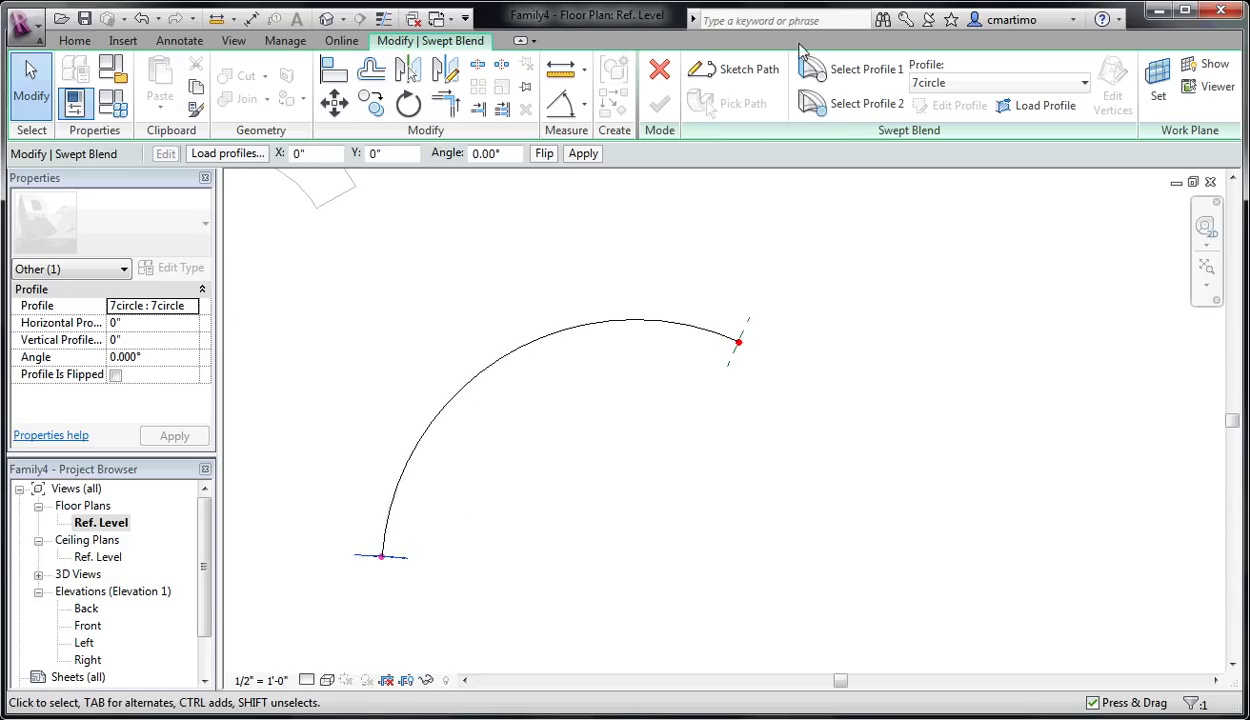
click(862, 106)
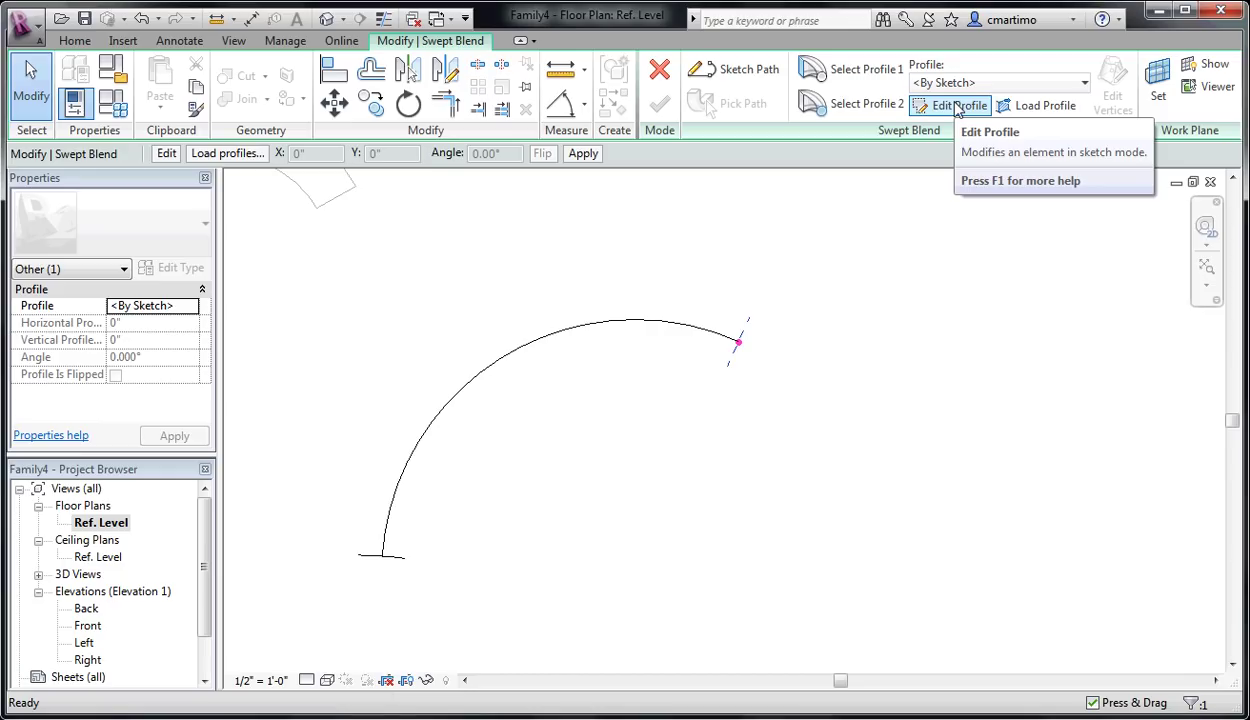
Step: Start editing the second profile in the Default 3D view
click(955, 107)
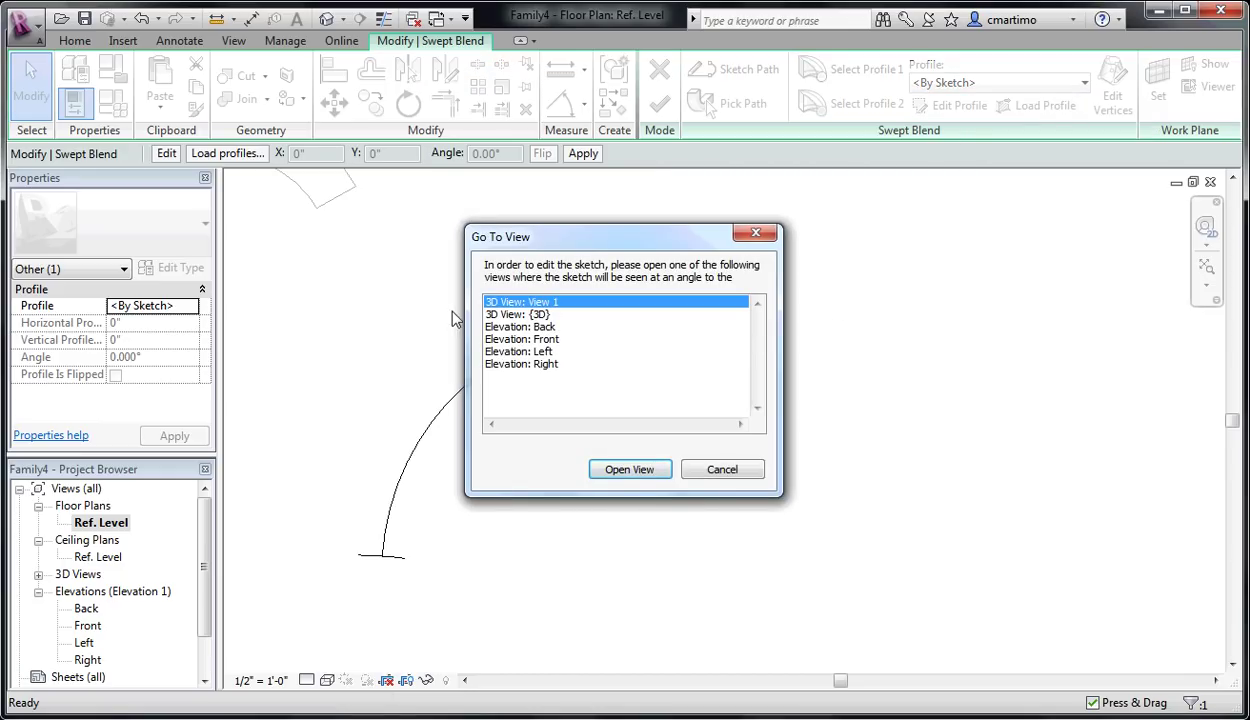
click(535, 315)
click(630, 470)
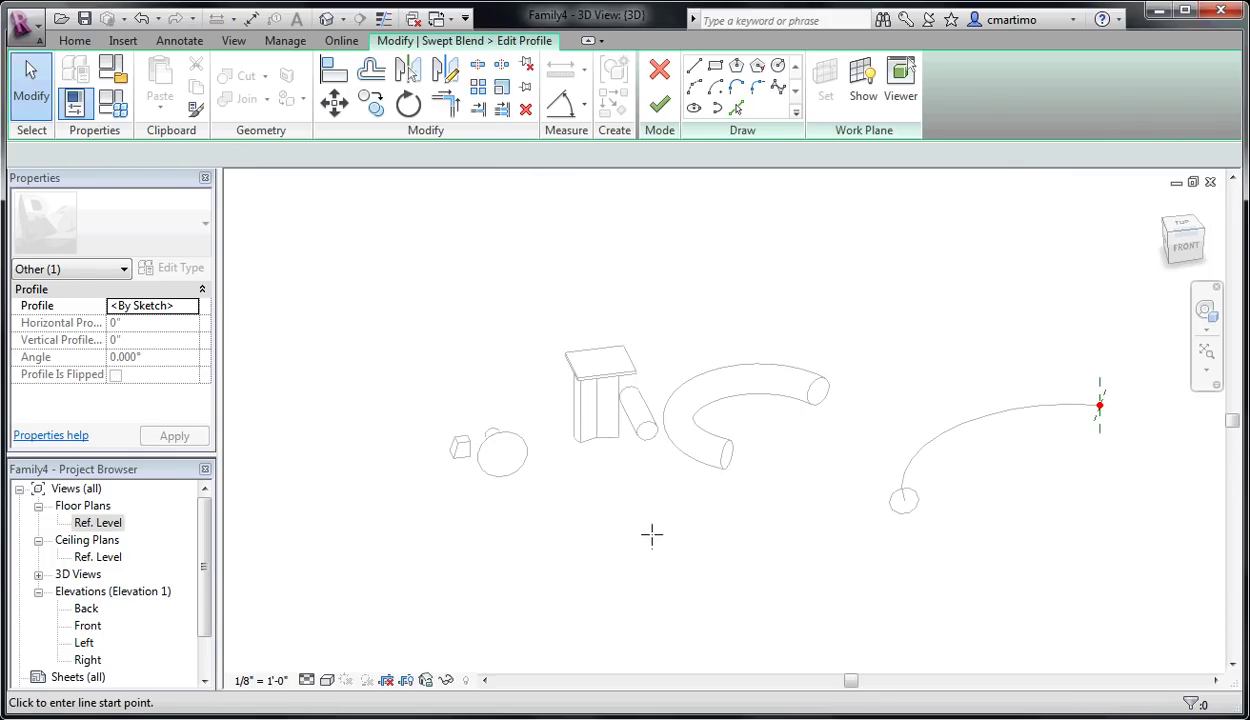
scroll(857, 413, up, 5)
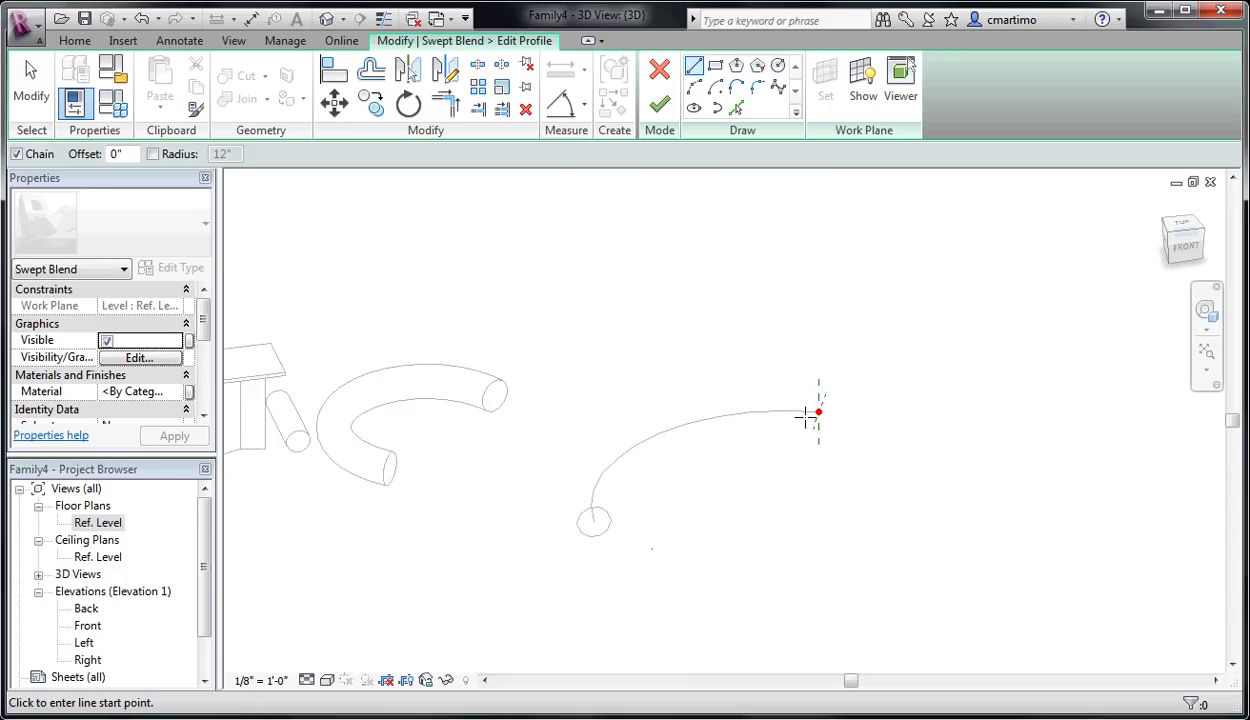
scroll(845, 412, up, 2)
Step: Draw a tall rectangle up from the arc's end and finish the circle-to-rectangle swept blend
click(715, 65)
click(825, 403)
scroll(870, 209, down, 2)
middle_drag(870, 209, 759, 301)
mouse_move(787, 223)
shift+middle_down()
mouse_move(619, 413)
mouse_move(636, 282)
shift+middle_up()
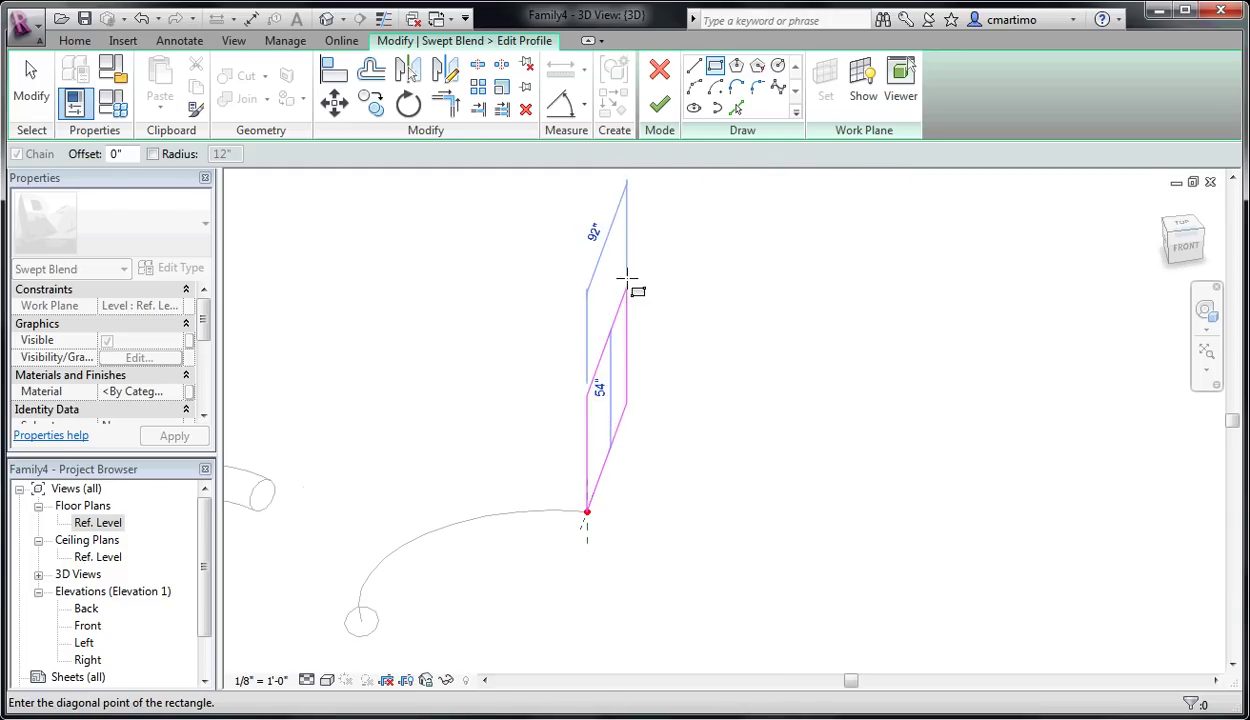
click(647, 181)
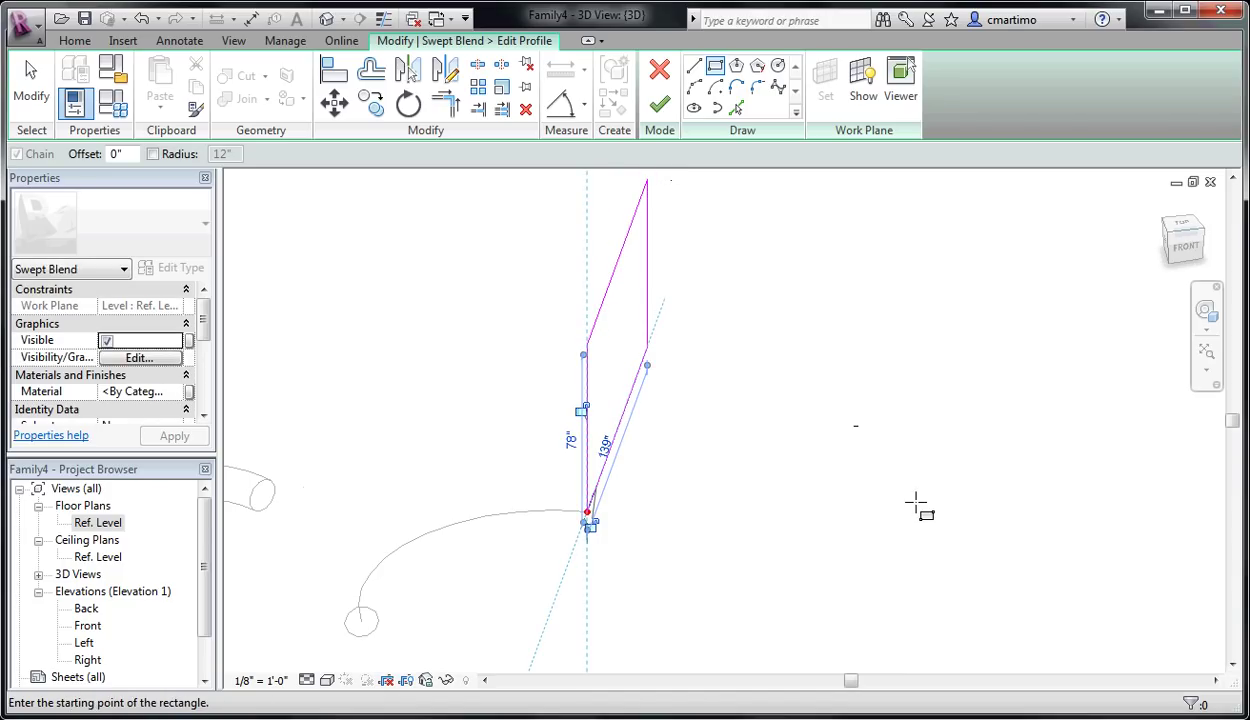
click(659, 104)
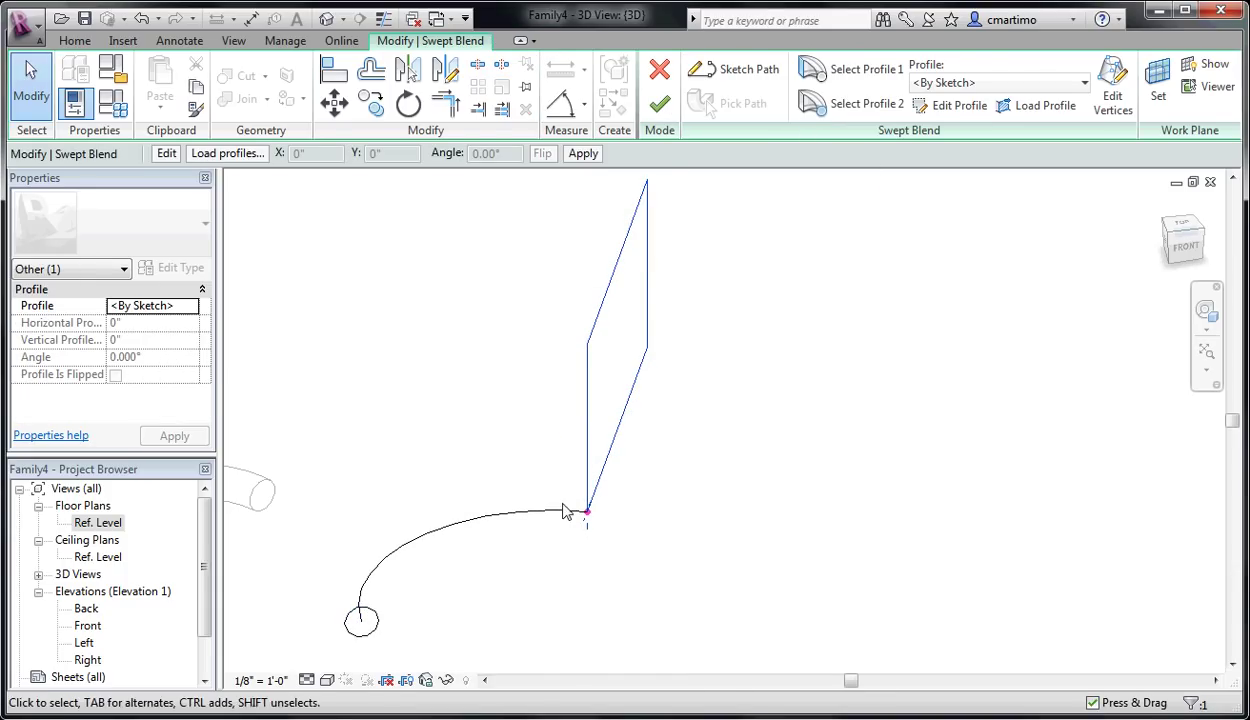
click(659, 104)
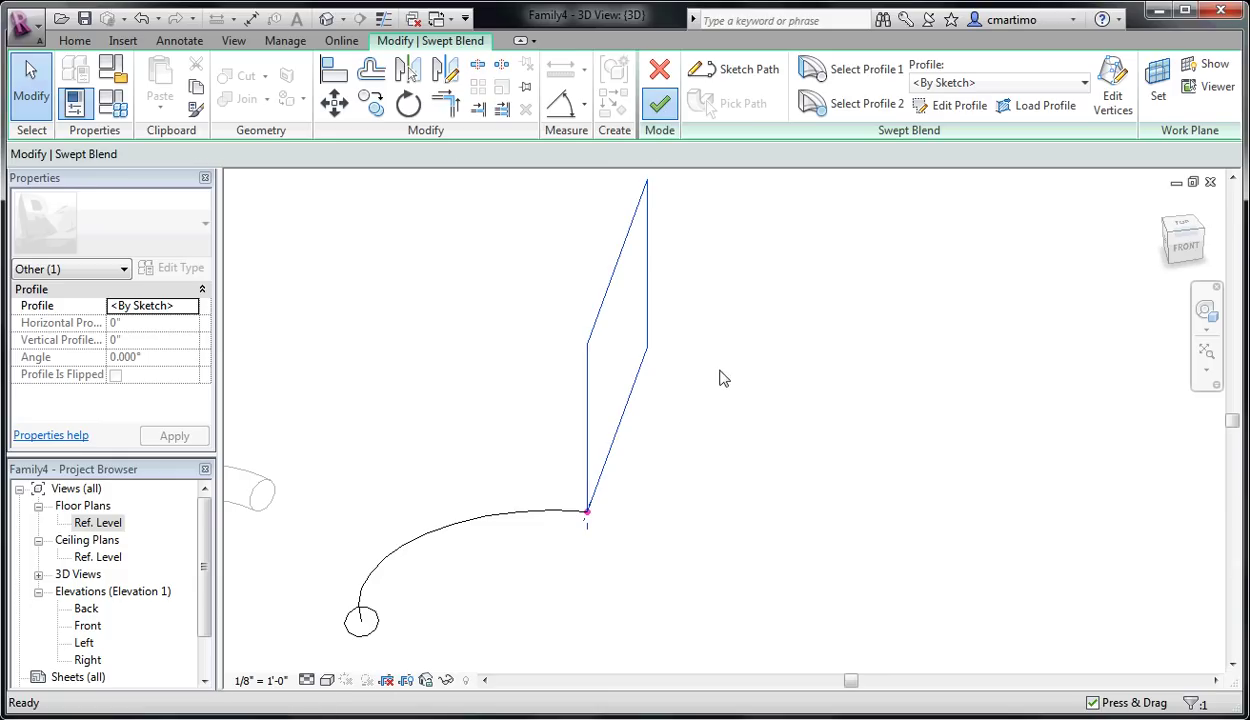
Step: Clear the selection and open the Ref. Level plan, zoomed out to show all forms
middle_drag(720, 377, 759, 449)
scroll(765, 445, down, 2)
click(632, 545)
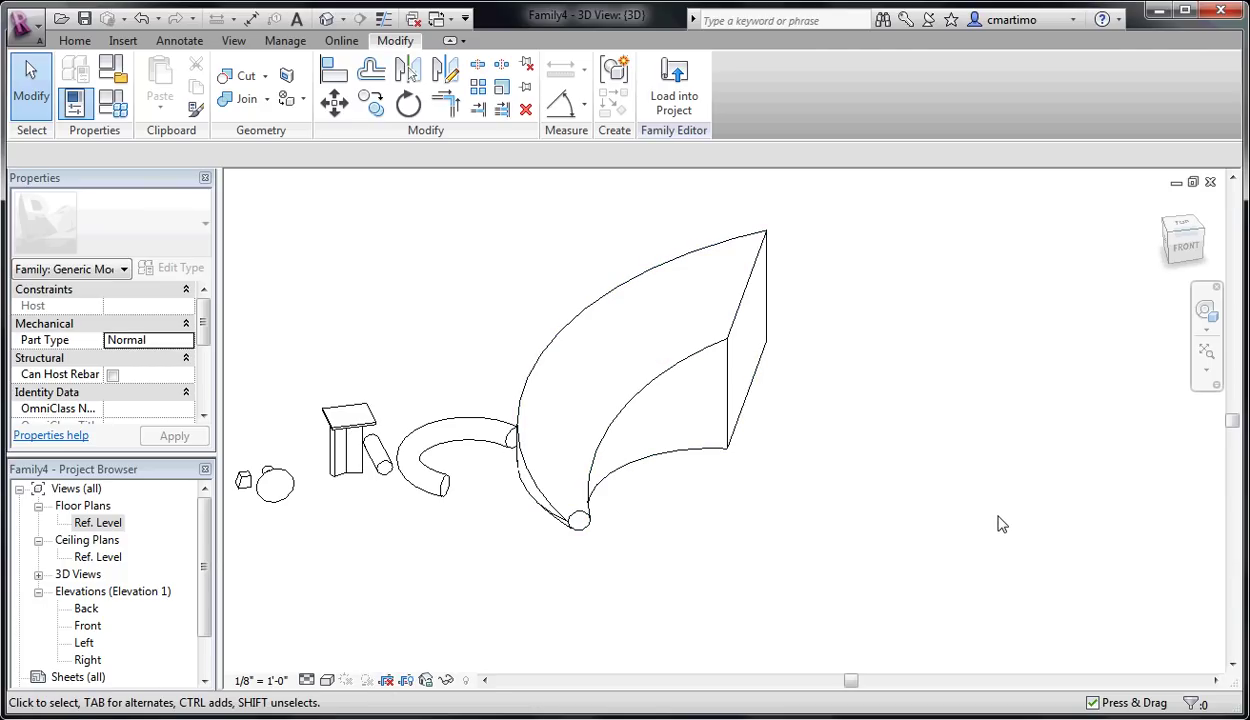
click(74, 40)
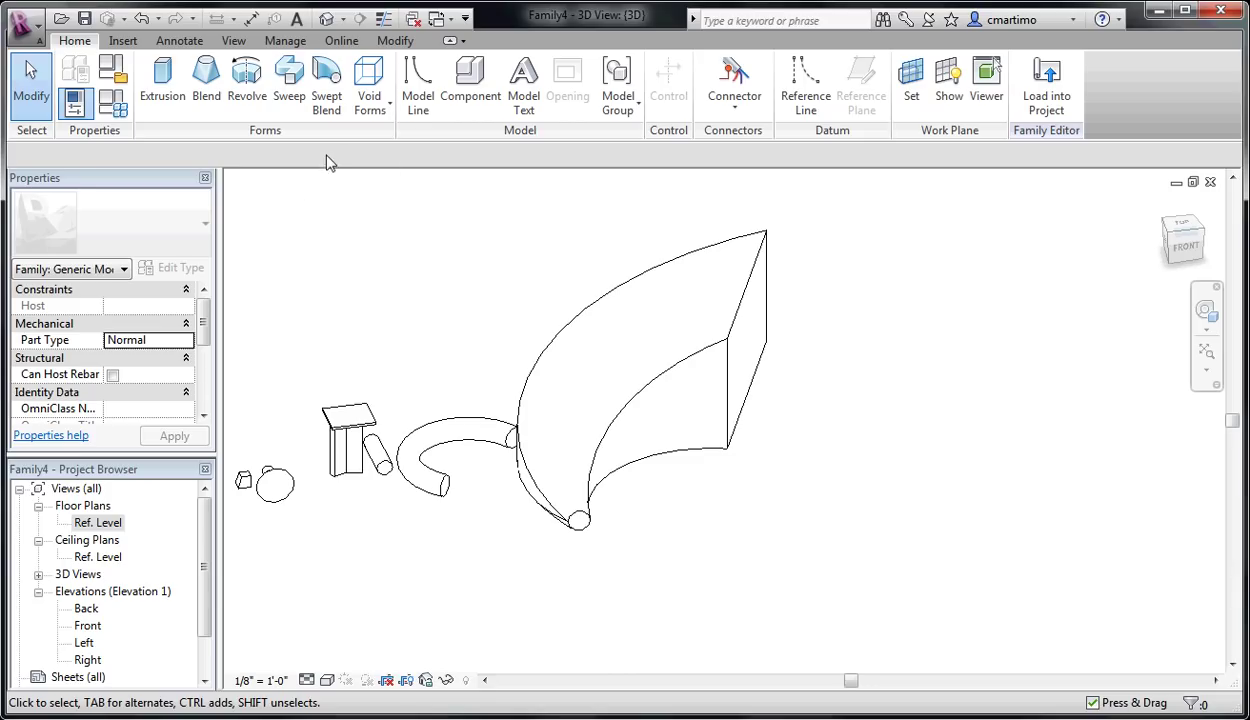
middle_drag(382, 525, 603, 519)
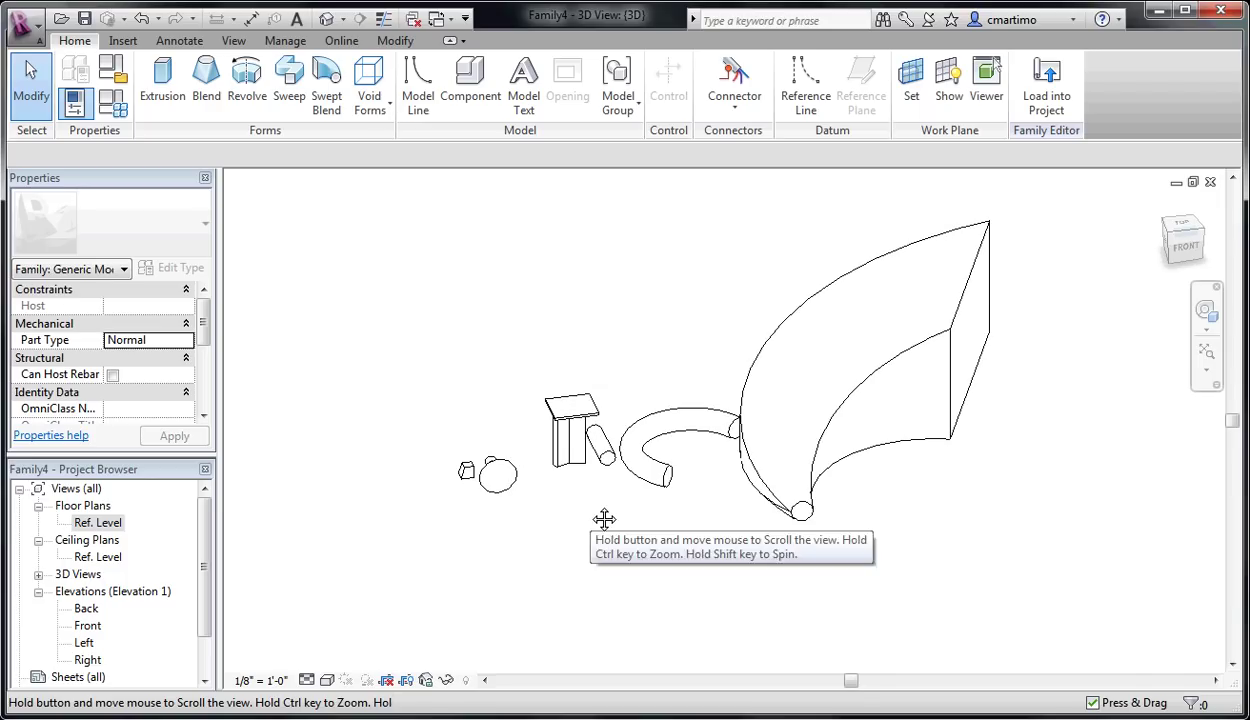
click(372, 108)
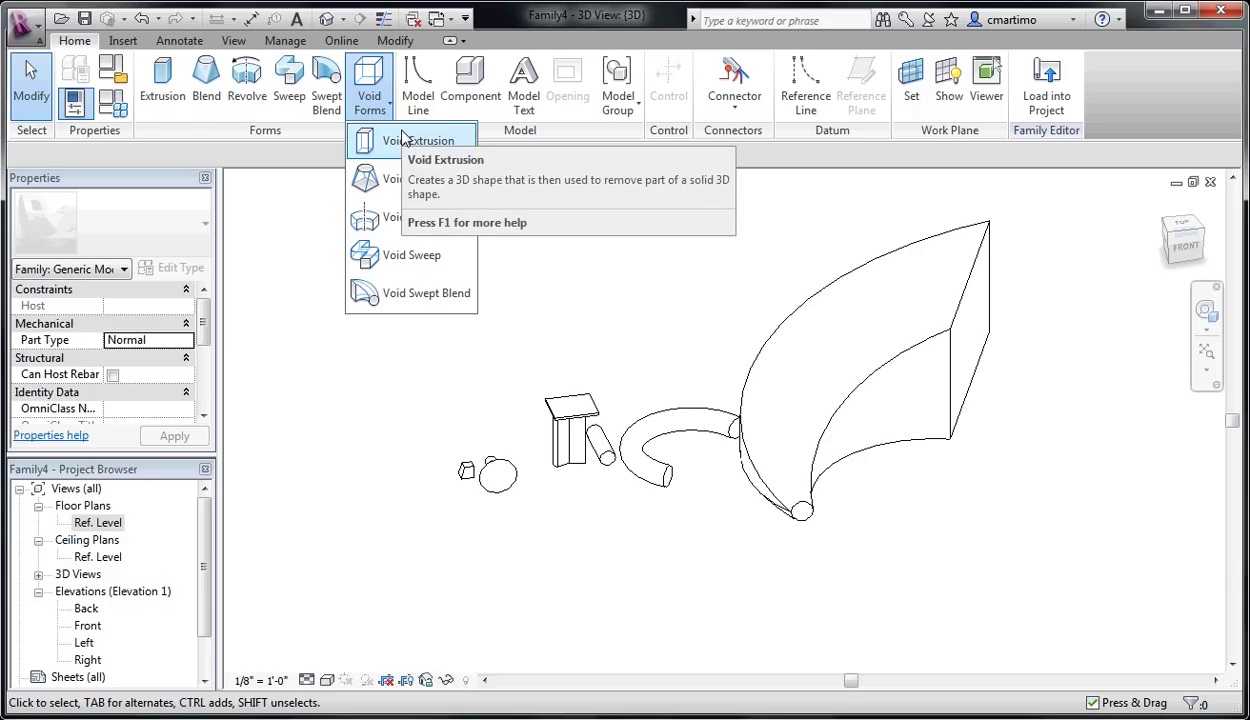
click(92, 521)
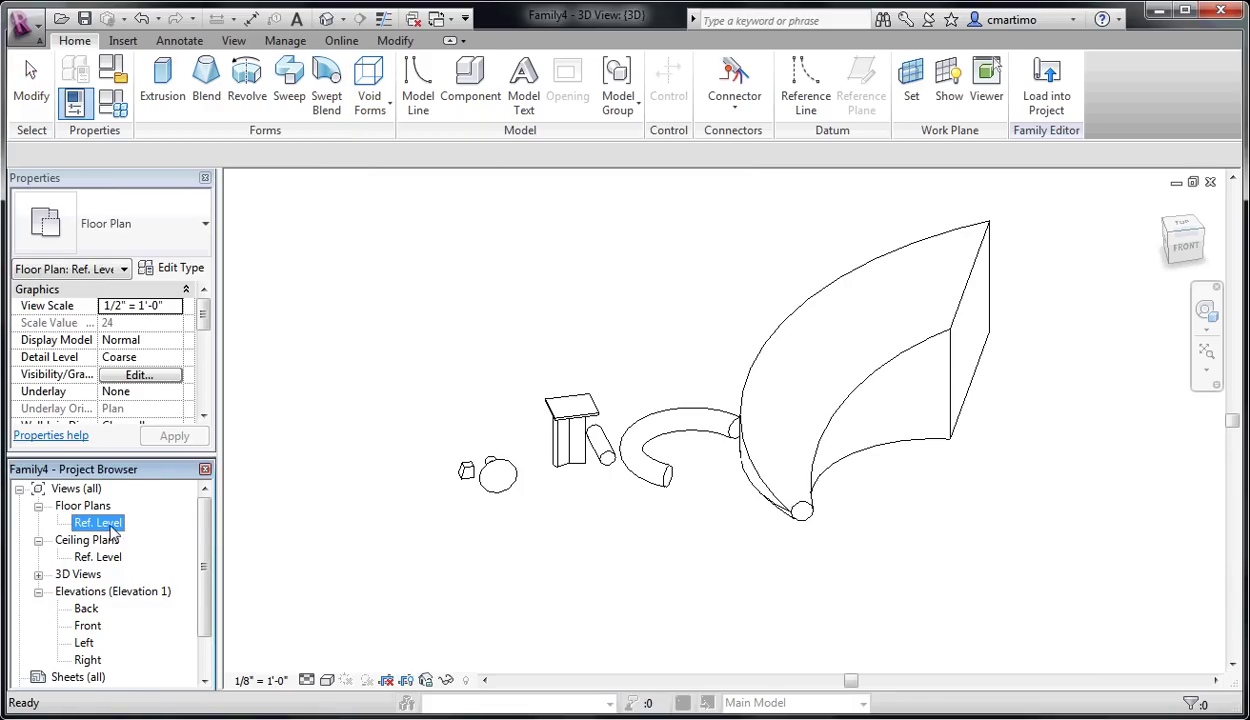
double_click(100, 522)
scroll(748, 502, down, 3)
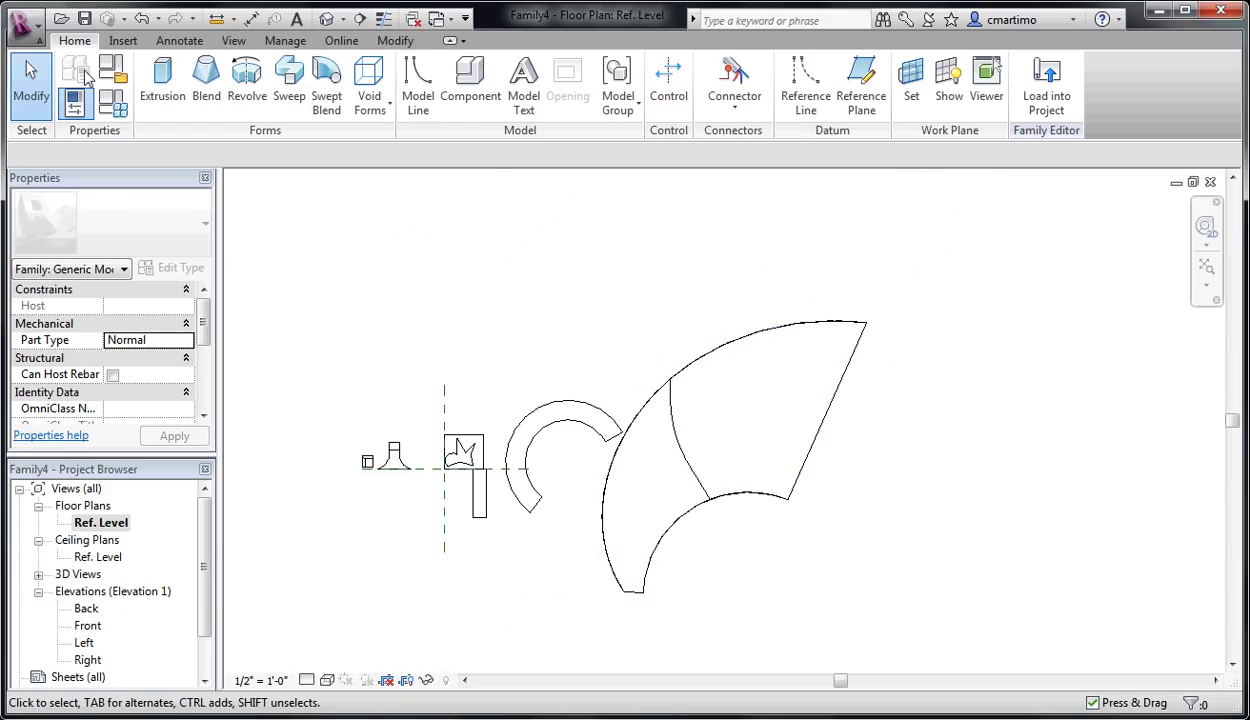
Step: Start a void extrusion and draw a 42" radius circle over the swept blend
click(369, 88)
click(391, 145)
click(779, 68)
click(706, 409)
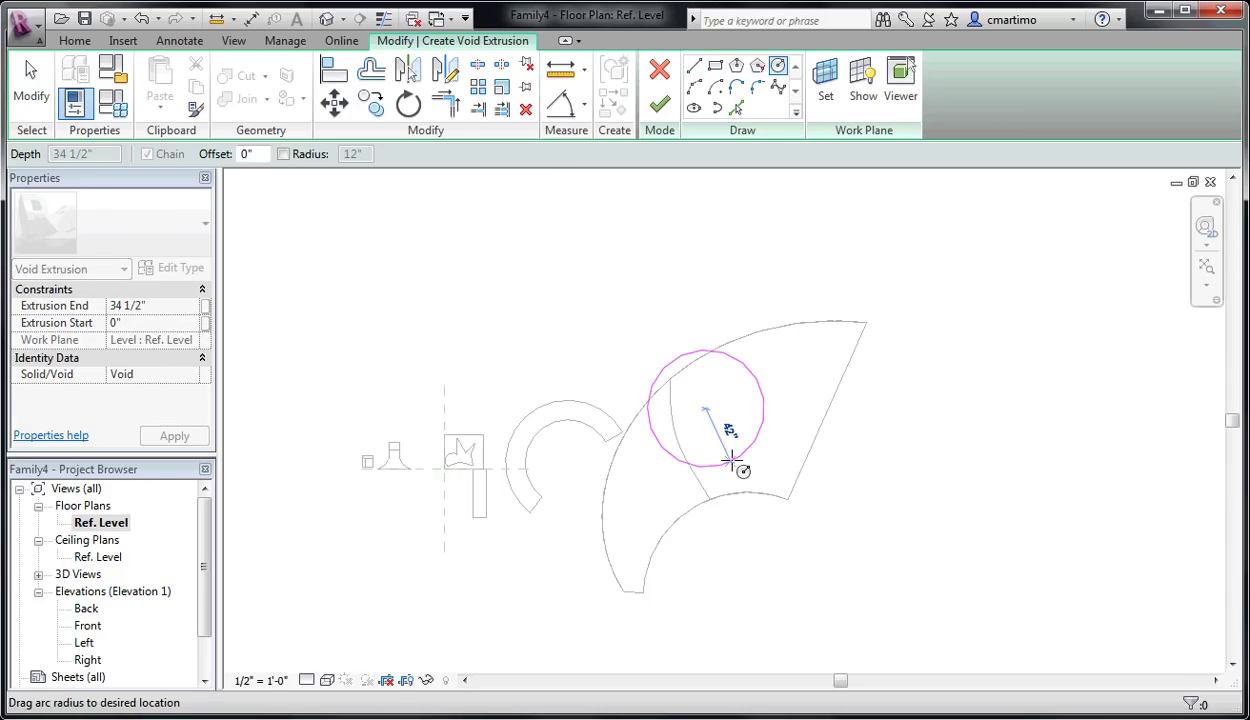
click(733, 461)
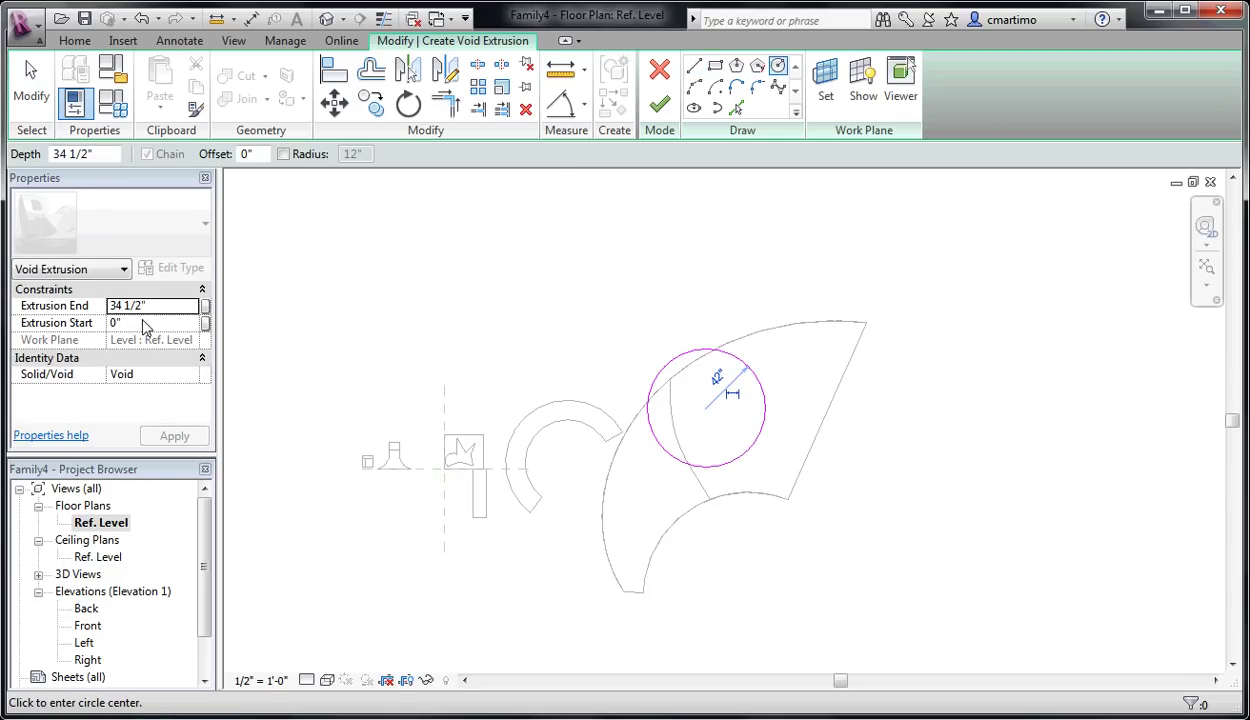
key(r)
key(e)
key(c)
Step: Set the void's Extrusion End to 48" and finish the void
click(155, 306)
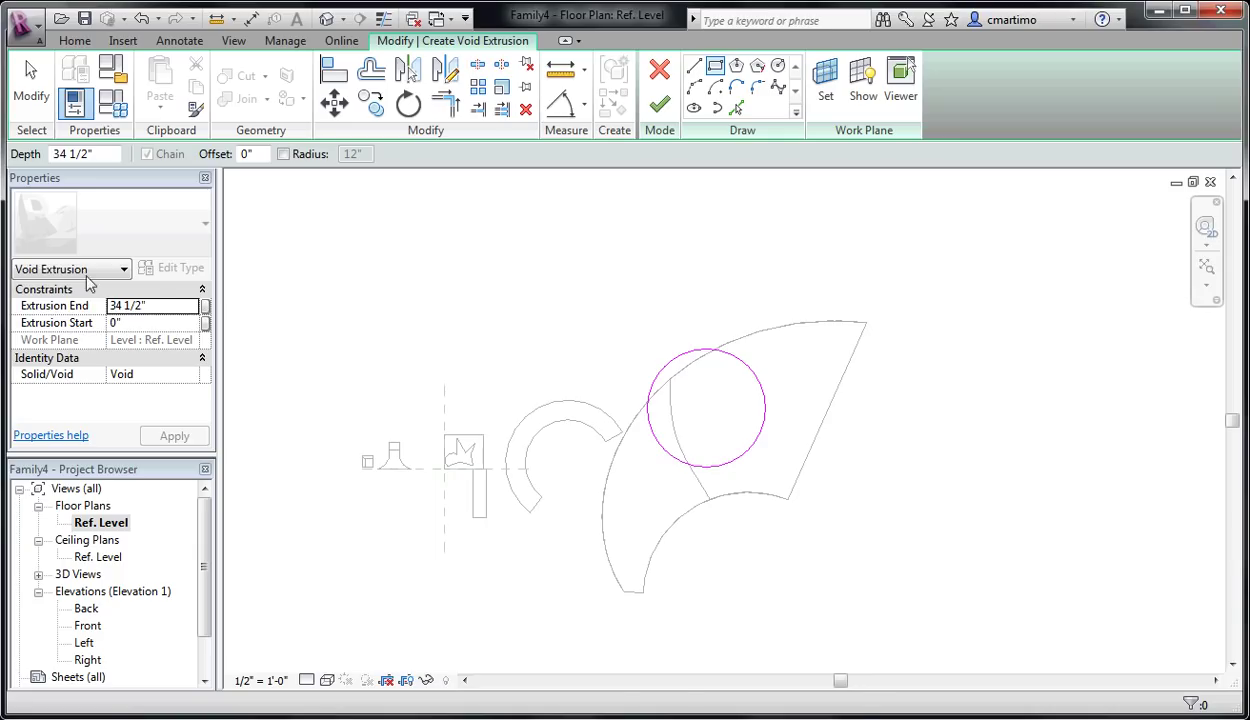
click(157, 306)
text(48)
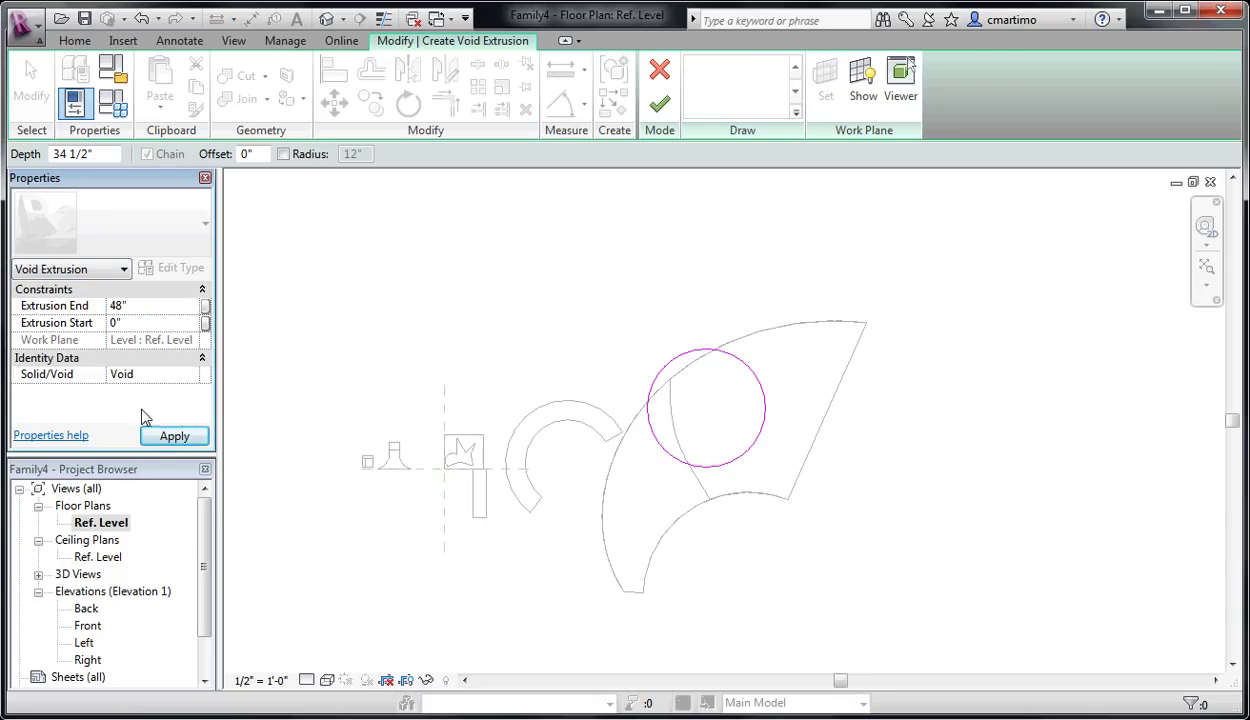
click(172, 436)
click(664, 108)
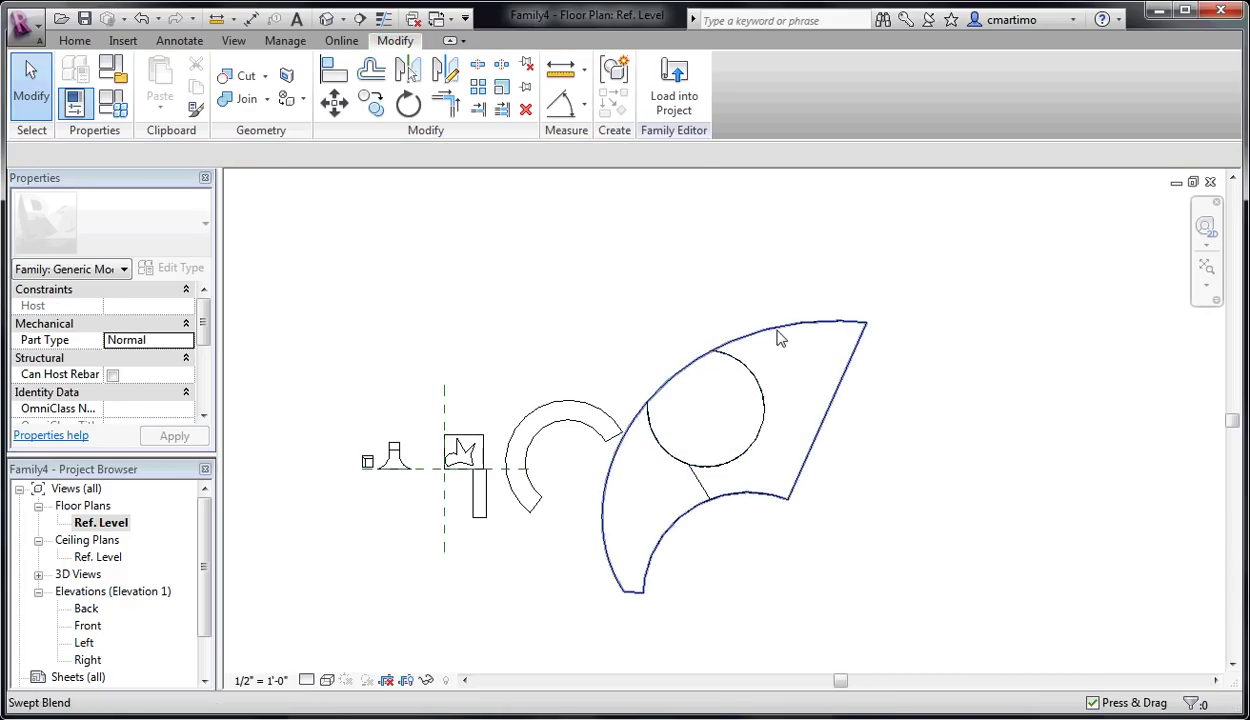
Step: In the Default 3D view, raise the void's top above the swept blend
click(327, 18)
shift+middle_drag(590, 305, 960, 360)
click(483, 424)
drag(486, 343, 488, 224)
click(898, 449)
Step: Lower the void's bottom below the solid so the hole passes fully through
middle_drag(898, 449, 675, 460)
click(460, 441)
drag(460, 444, 466, 512)
click(759, 572)
middle_drag(824, 542, 752, 529)
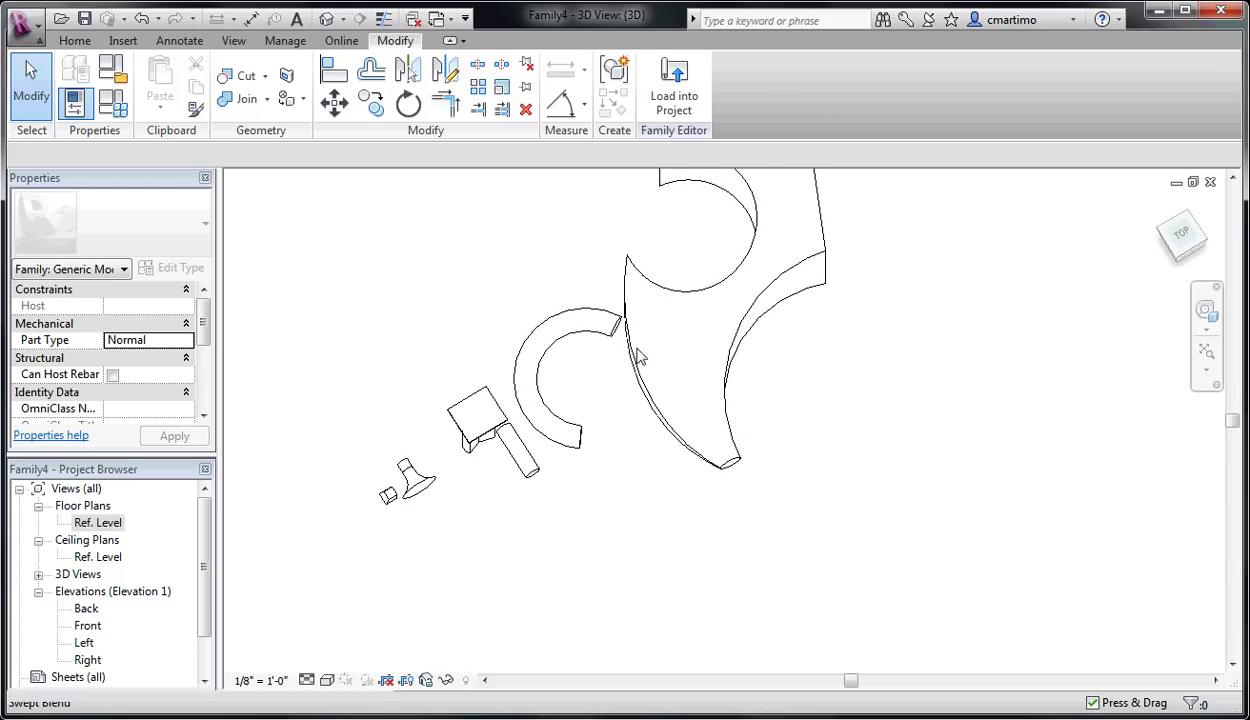
Step: Confirm the curved sweep's Solid/Void property stays Solid, then return to the Home form tools
click(586, 331)
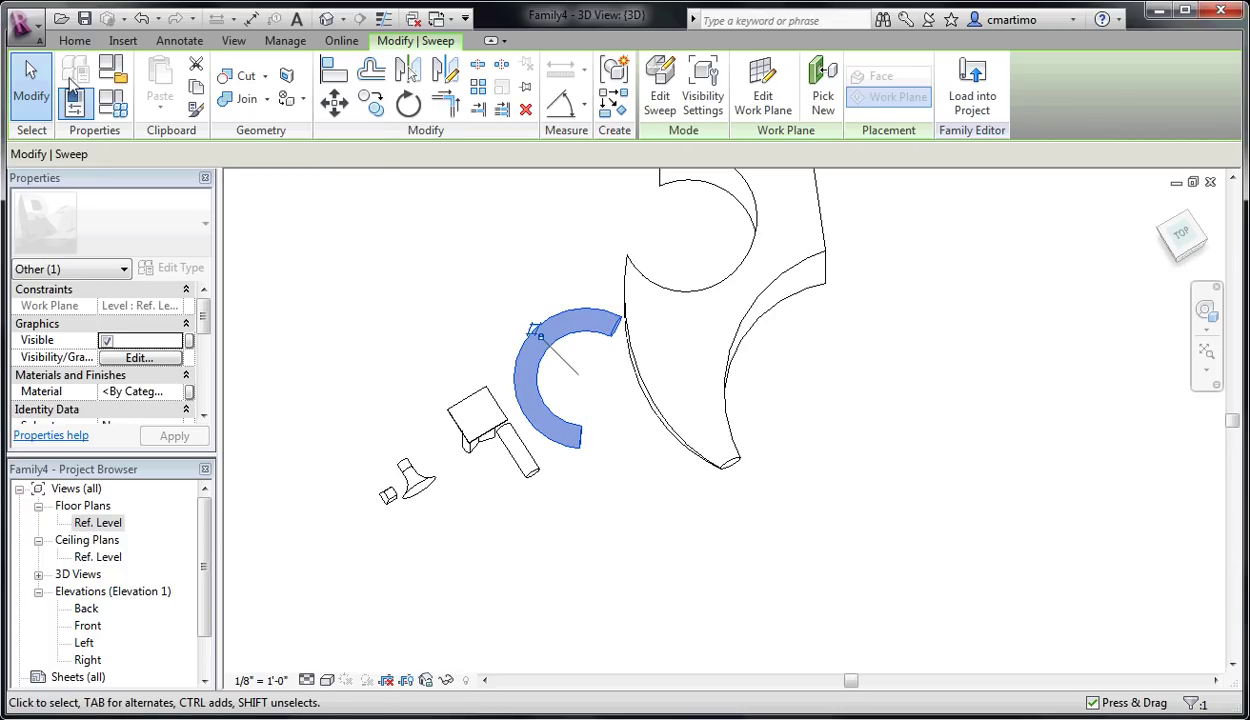
click(205, 340)
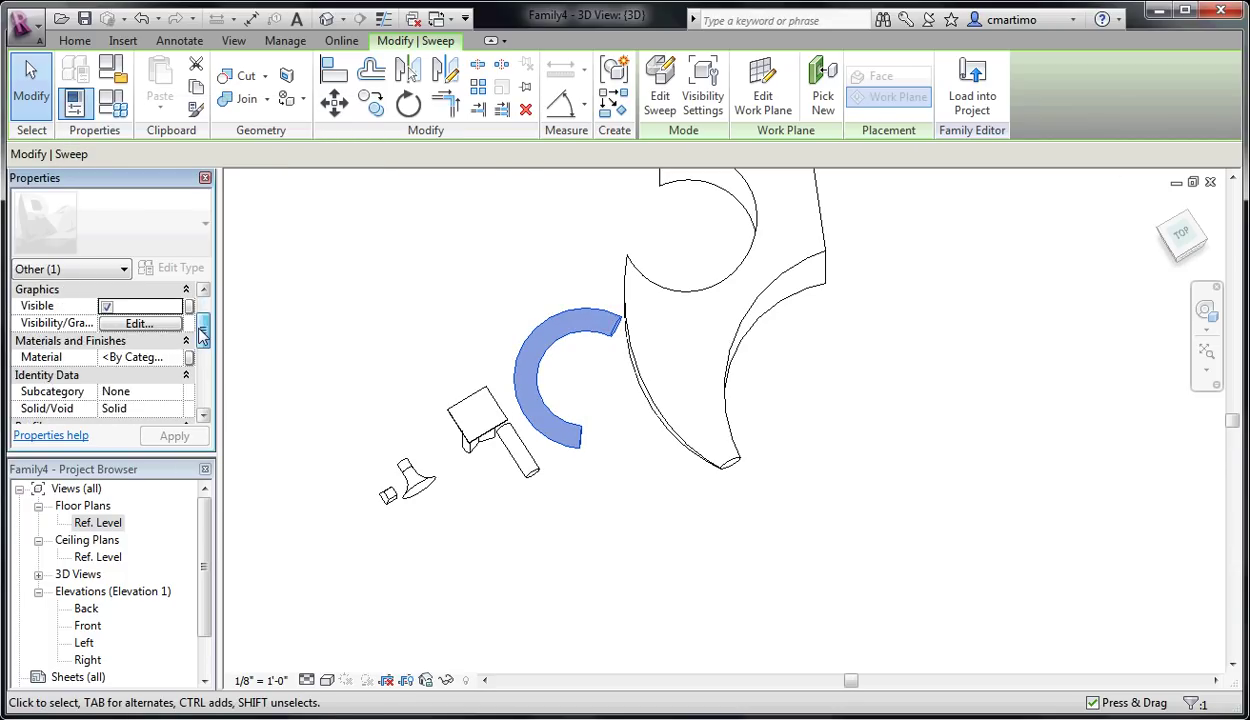
click(160, 408)
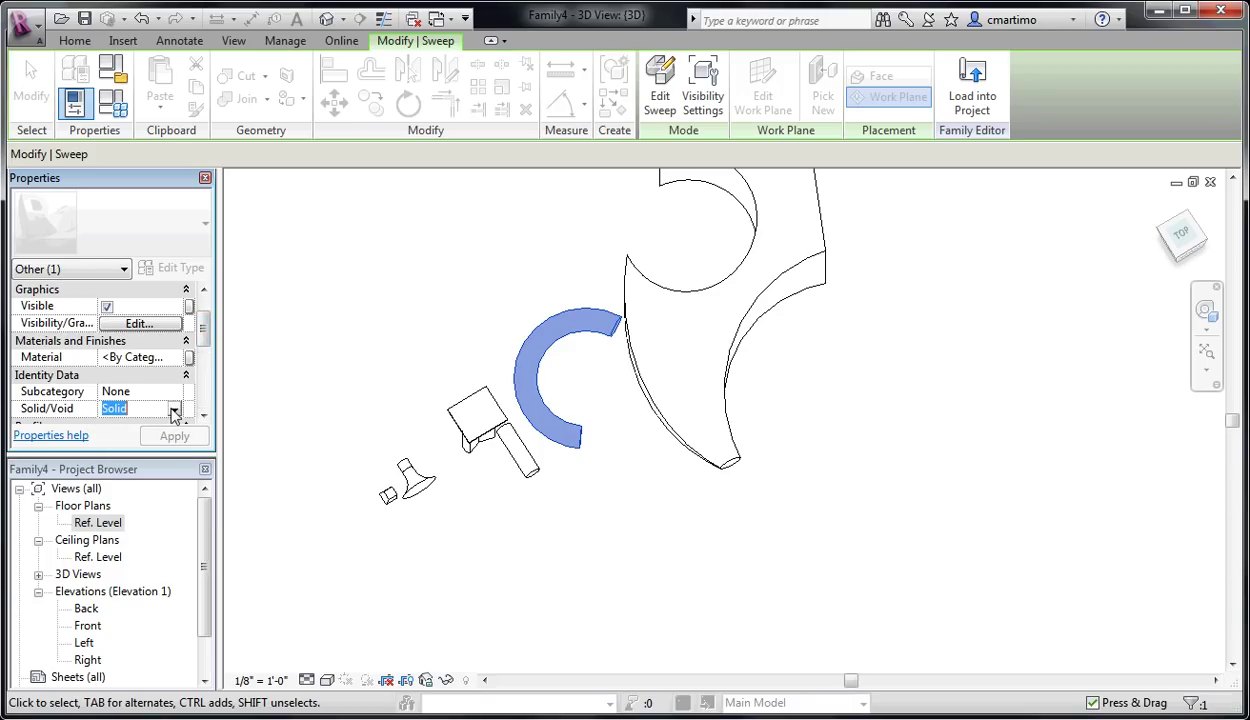
click(174, 410)
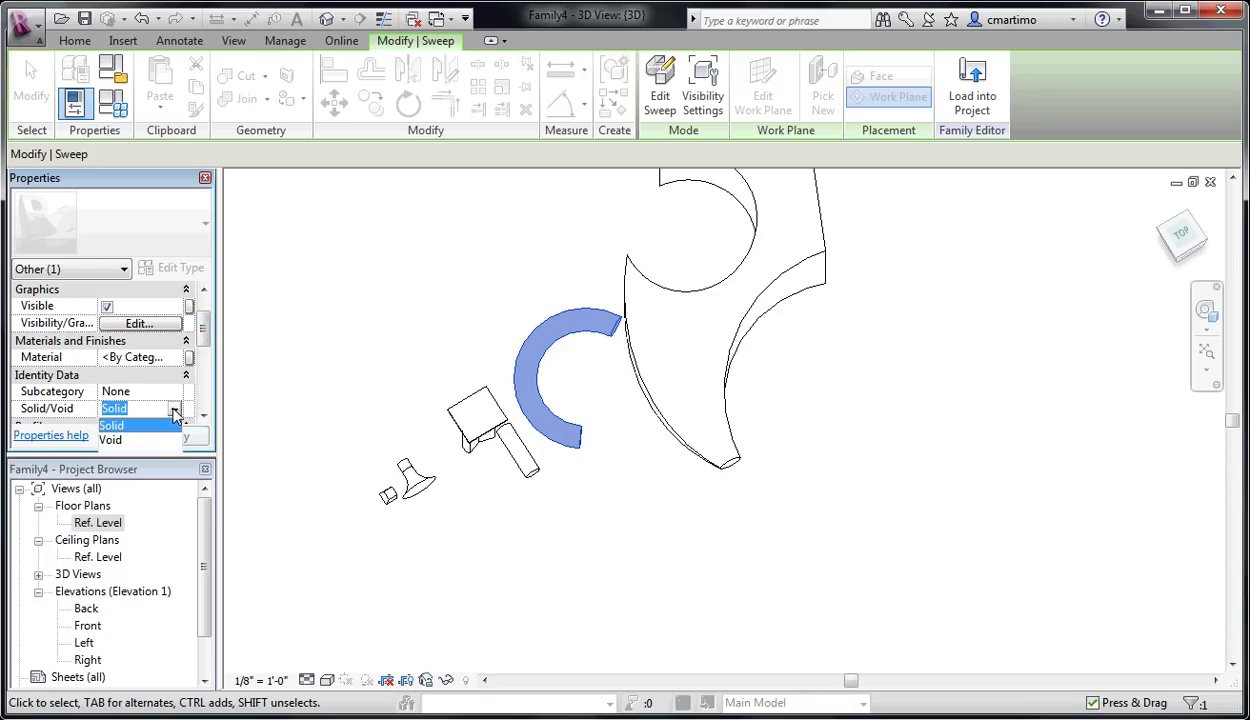
click(399, 296)
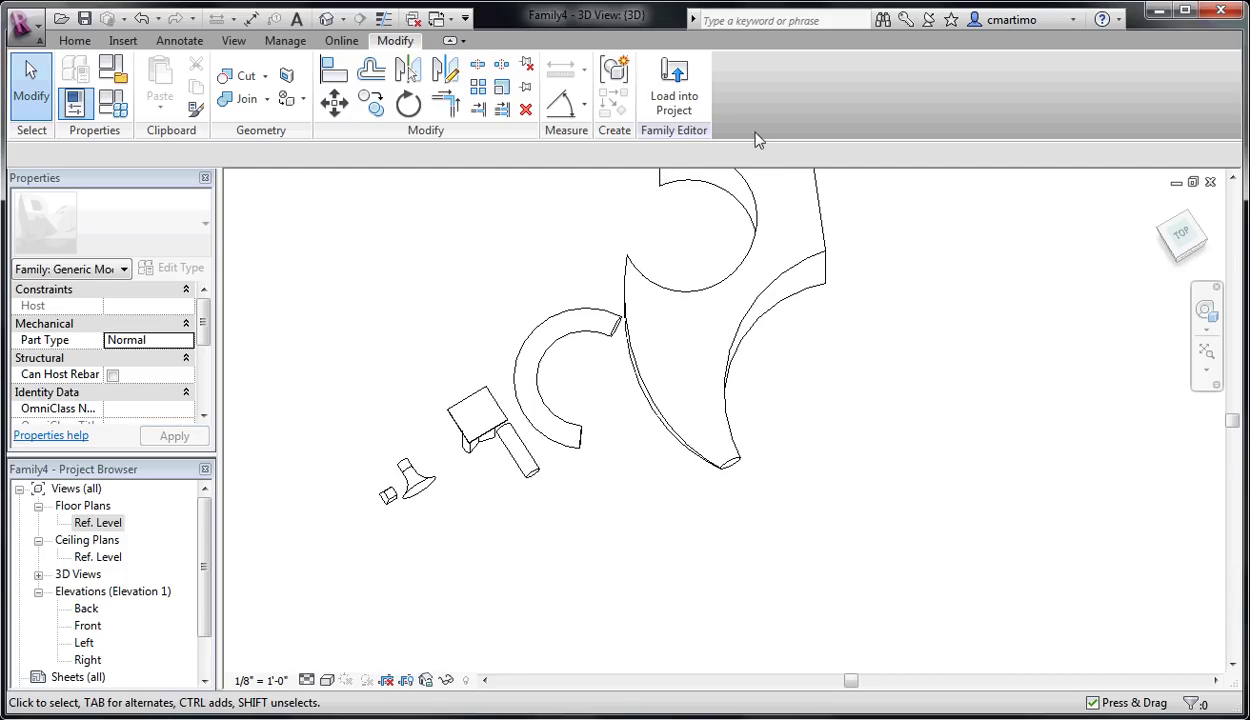
click(74, 40)
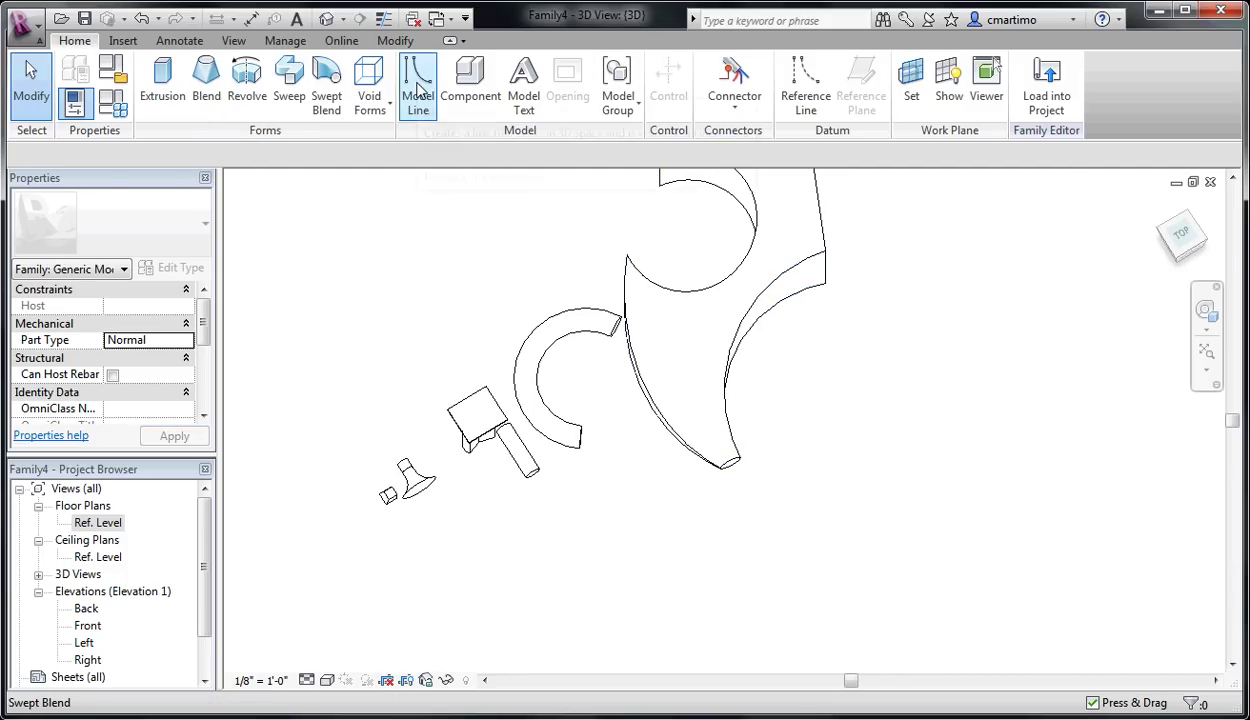